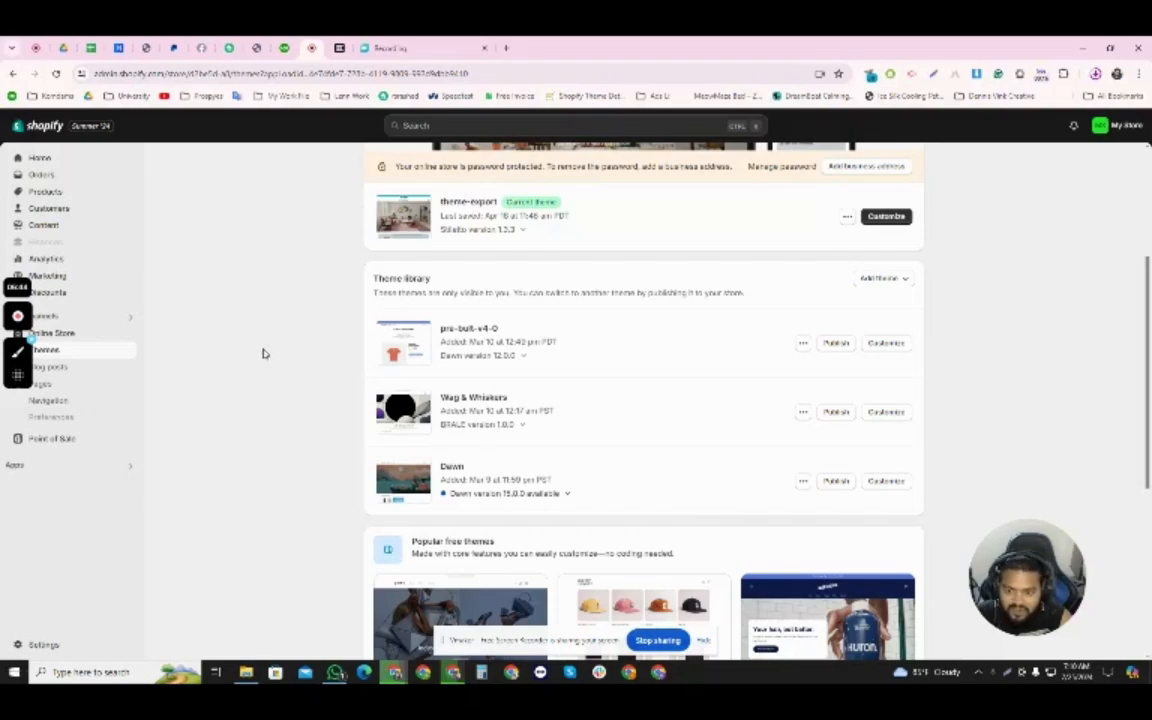
- Open the Dawn theme from the theme library for customization
{"action": "scroll", "coordinate": [274, 348], "scroll_direction": "down", "scroll_amount": 1}
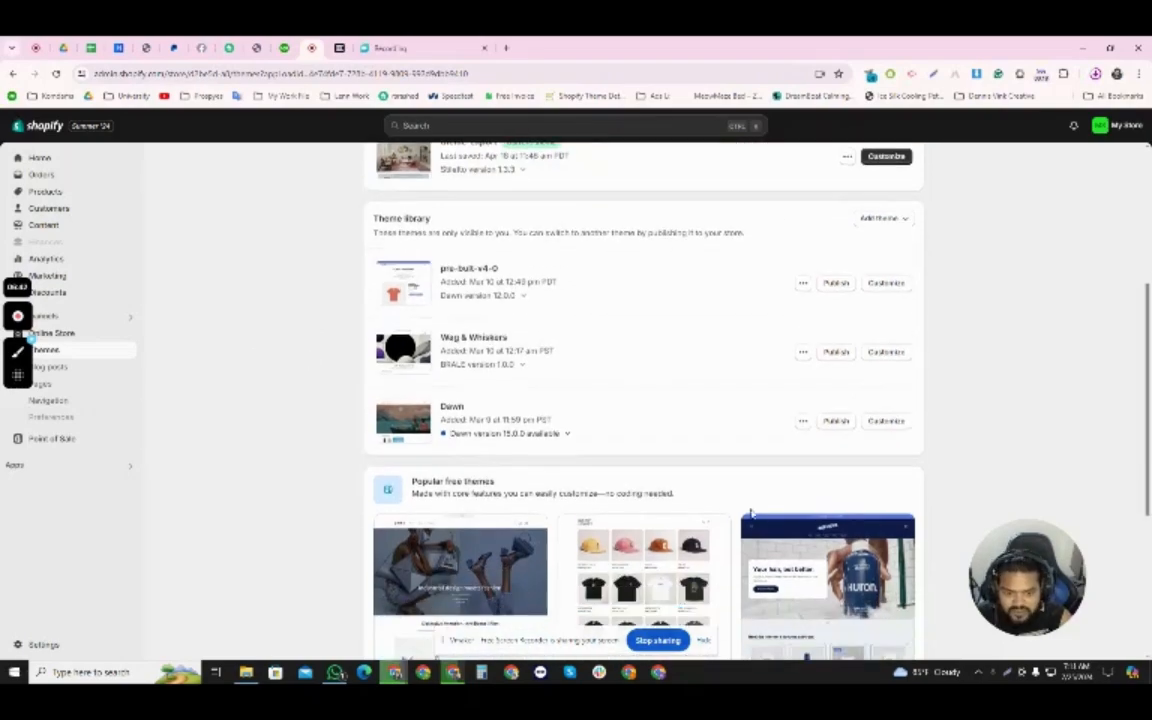
{"action": "left_click", "coordinate": [884, 421]}
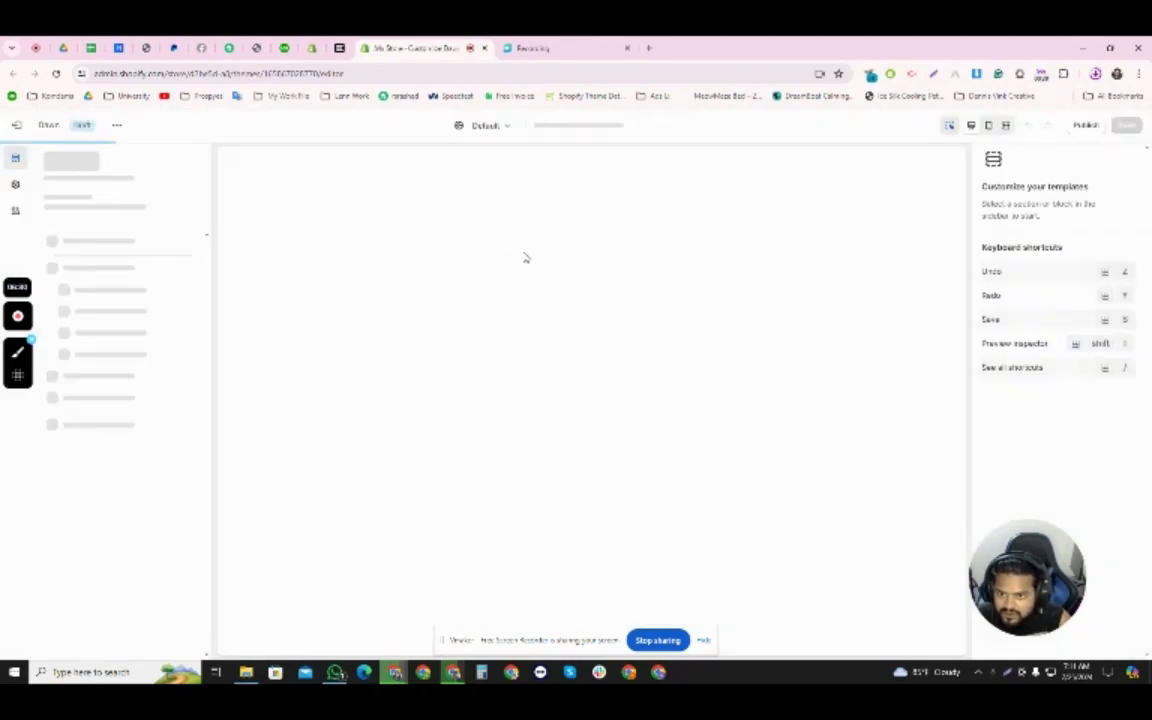
{"action": "scroll", "coordinate": [560, 302], "scroll_direction": "down", "scroll_amount": 2}
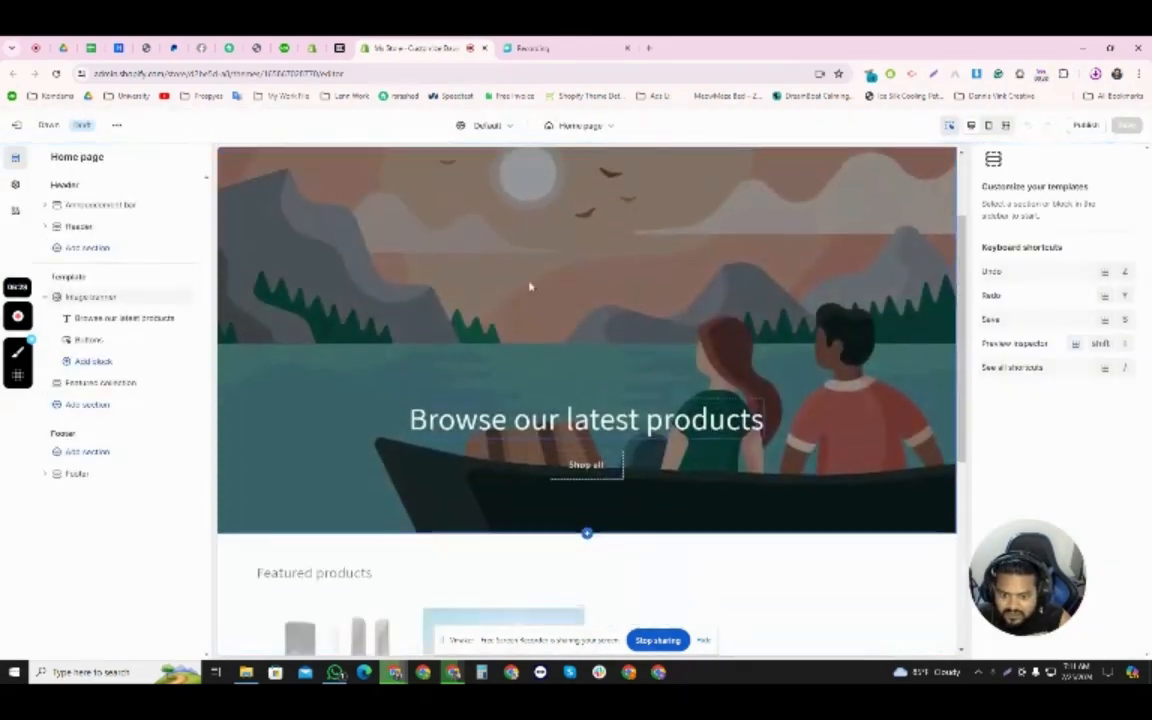
- Set the image banner's first image to the living-room picture 21321 and dismiss the Loox setup notice
{"action": "left_click", "coordinate": [560, 306]}
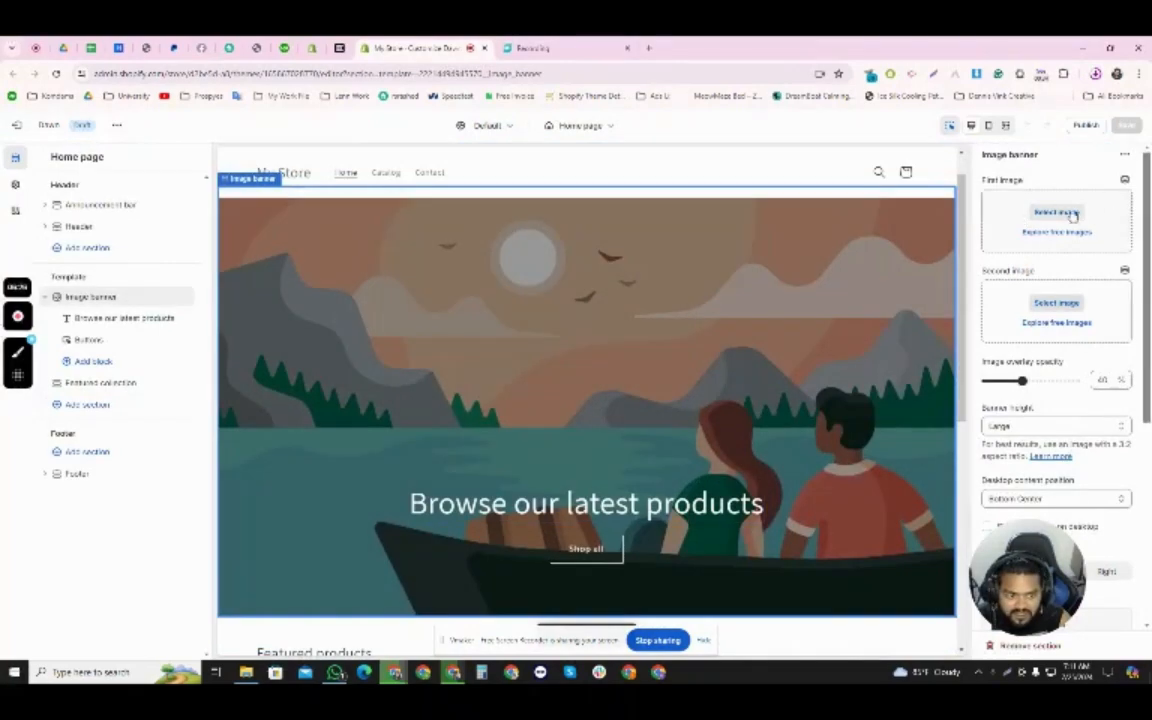
{"action": "left_click", "coordinate": [1058, 212]}
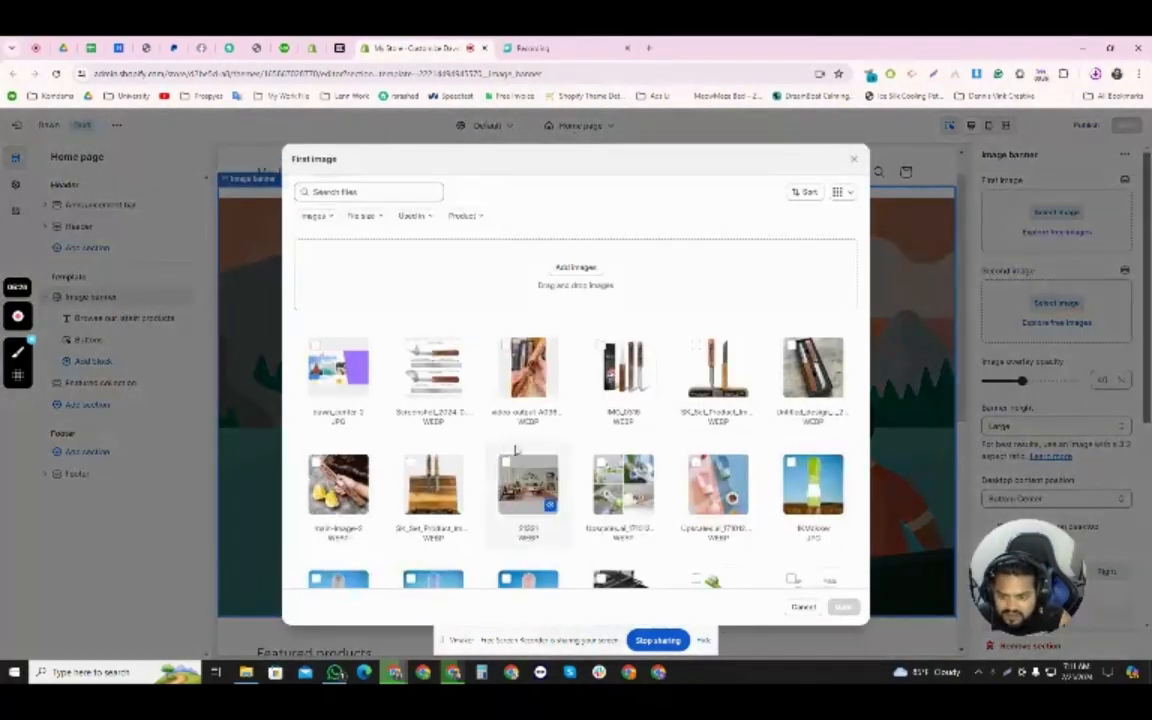
{"action": "left_click", "coordinate": [528, 485]}
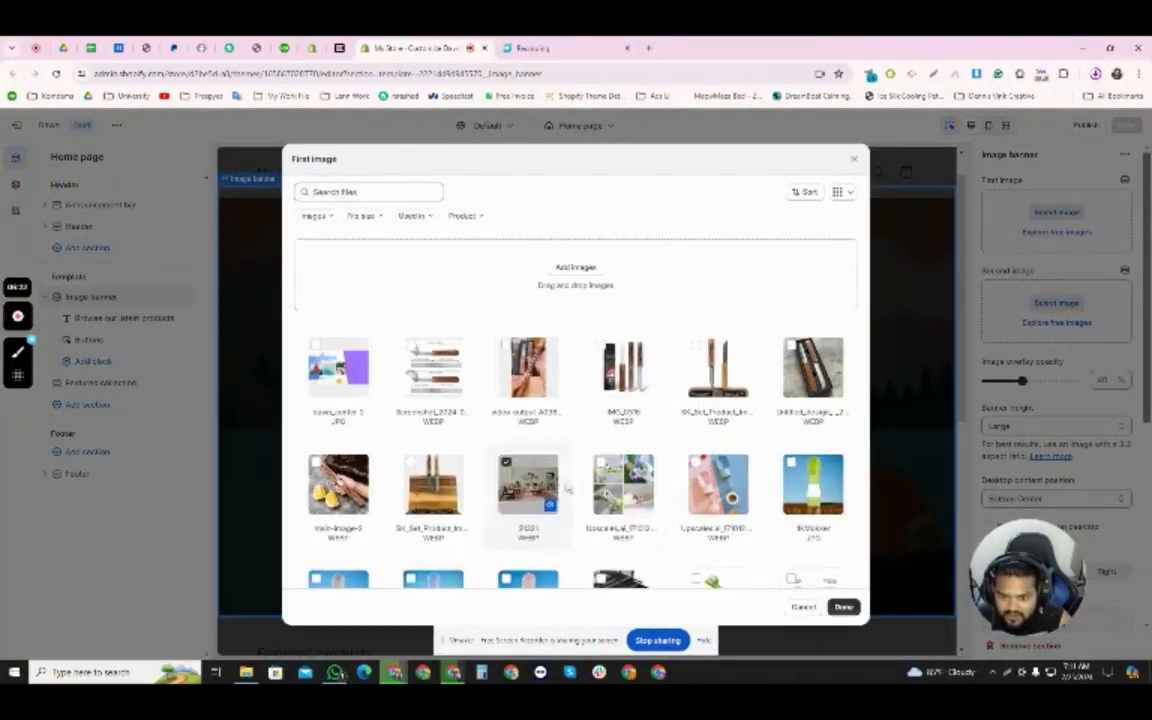
{"action": "left_click", "coordinate": [843, 607]}
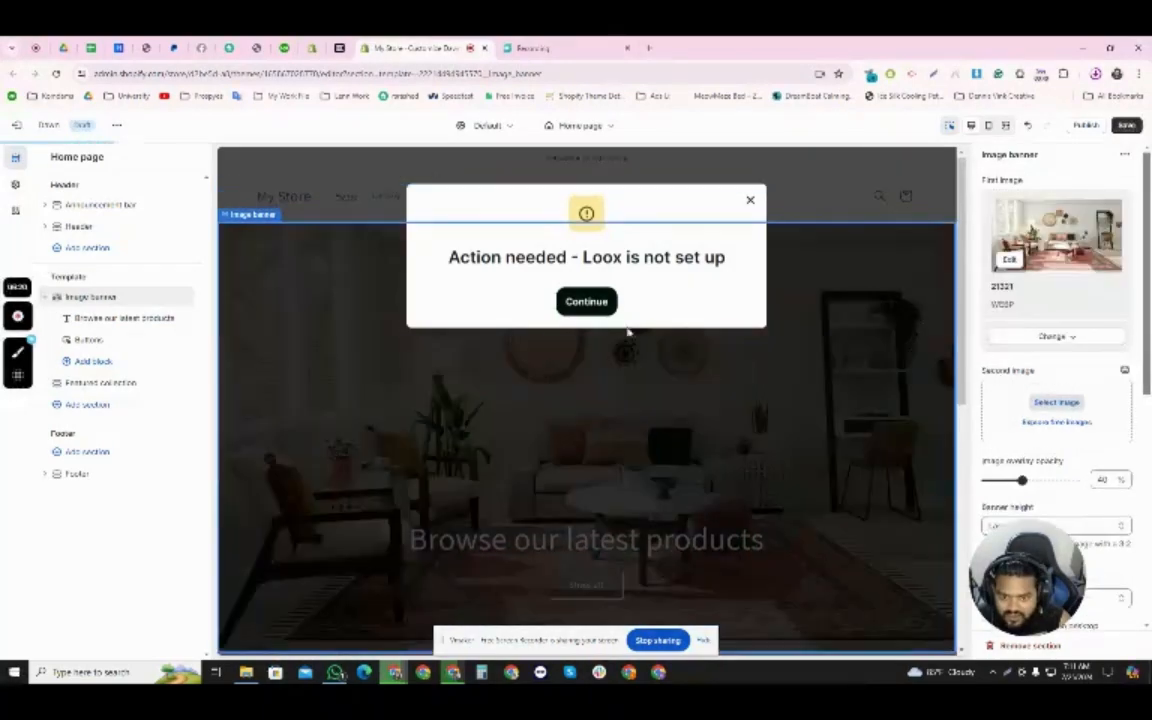
{"action": "left_click", "coordinate": [750, 200]}
{"action": "scroll", "coordinate": [519, 425], "scroll_direction": "down", "scroll_amount": 5}
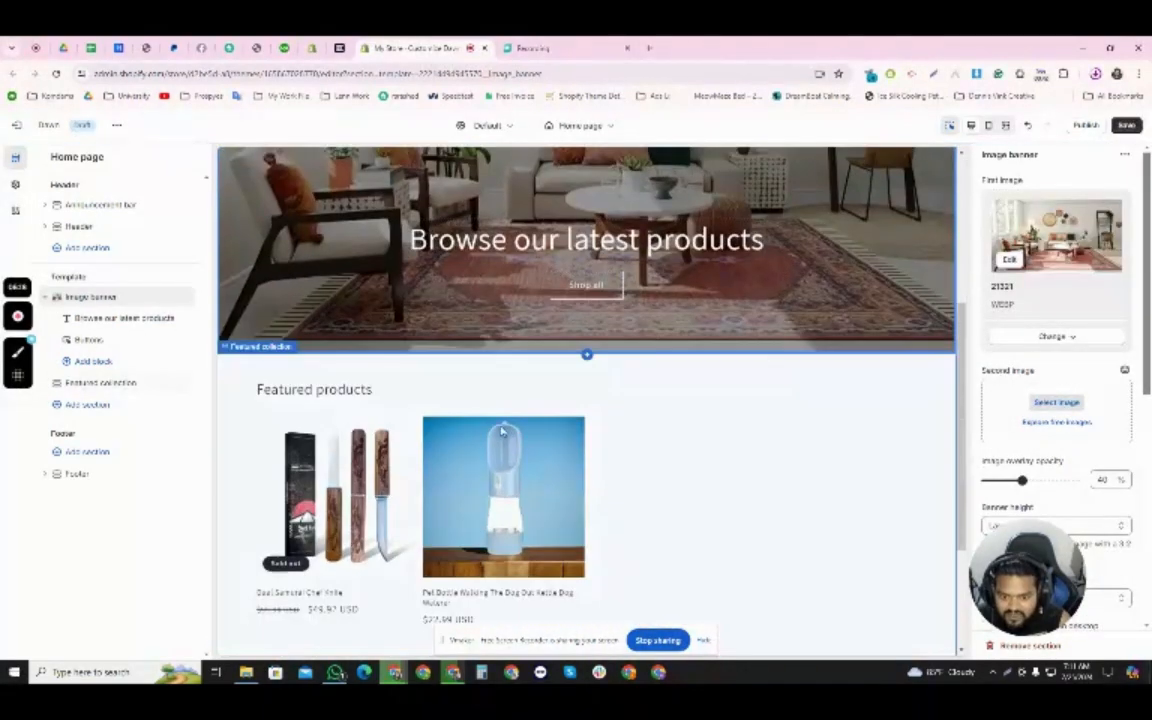
- Change the image banner's heading to "Browse Our Latest Winning Products" and save the theme
{"action": "scroll", "coordinate": [519, 425], "scroll_direction": "up", "scroll_amount": 1}
{"action": "left_click", "coordinate": [536, 369]}
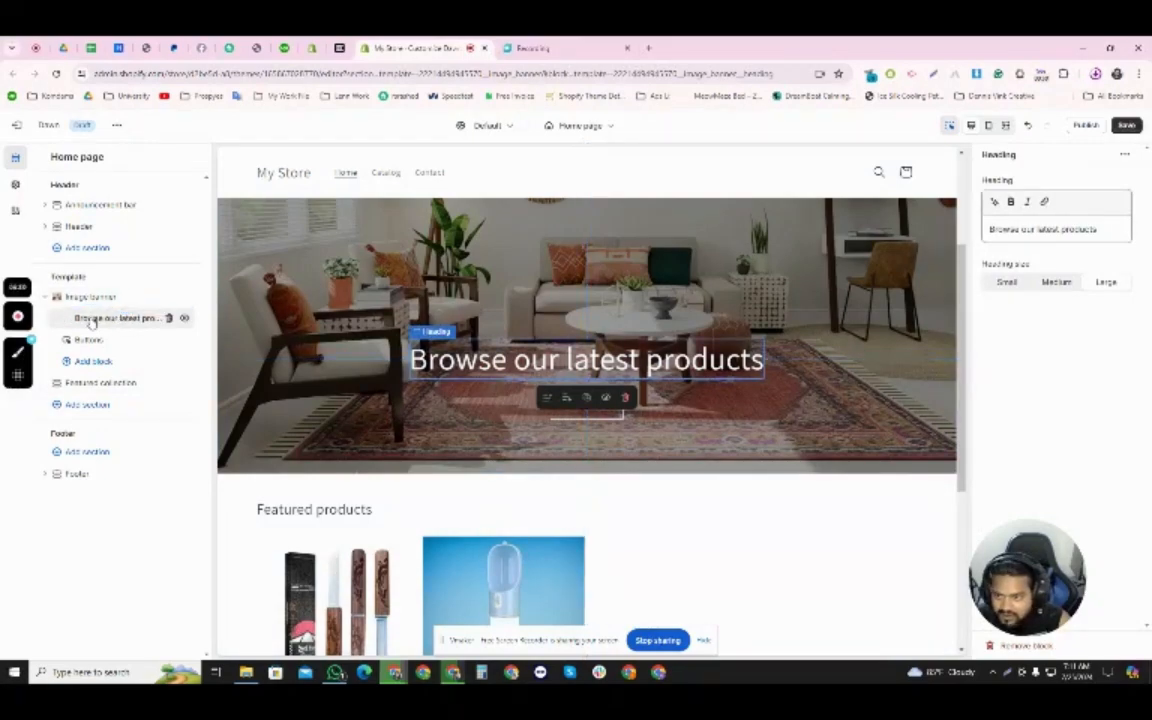
{"action": "left_click", "coordinate": [1020, 229]}
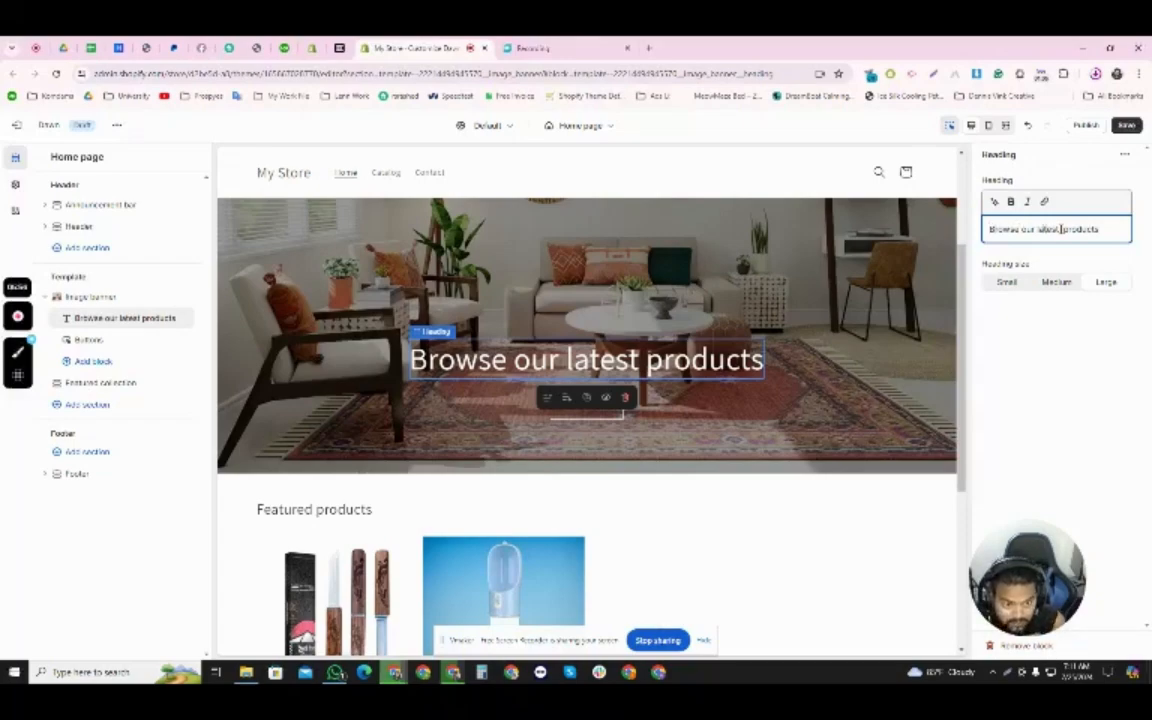
{"action": "type", "text": "Winning"}
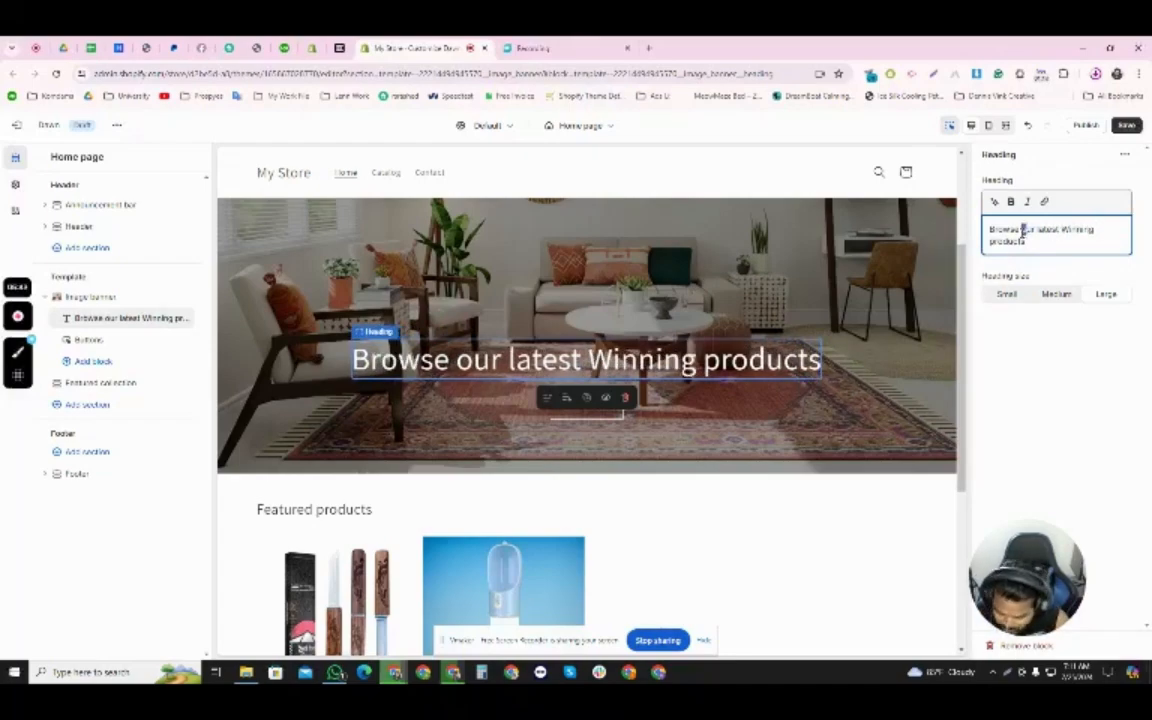
{"action": "type", "text": "O"}
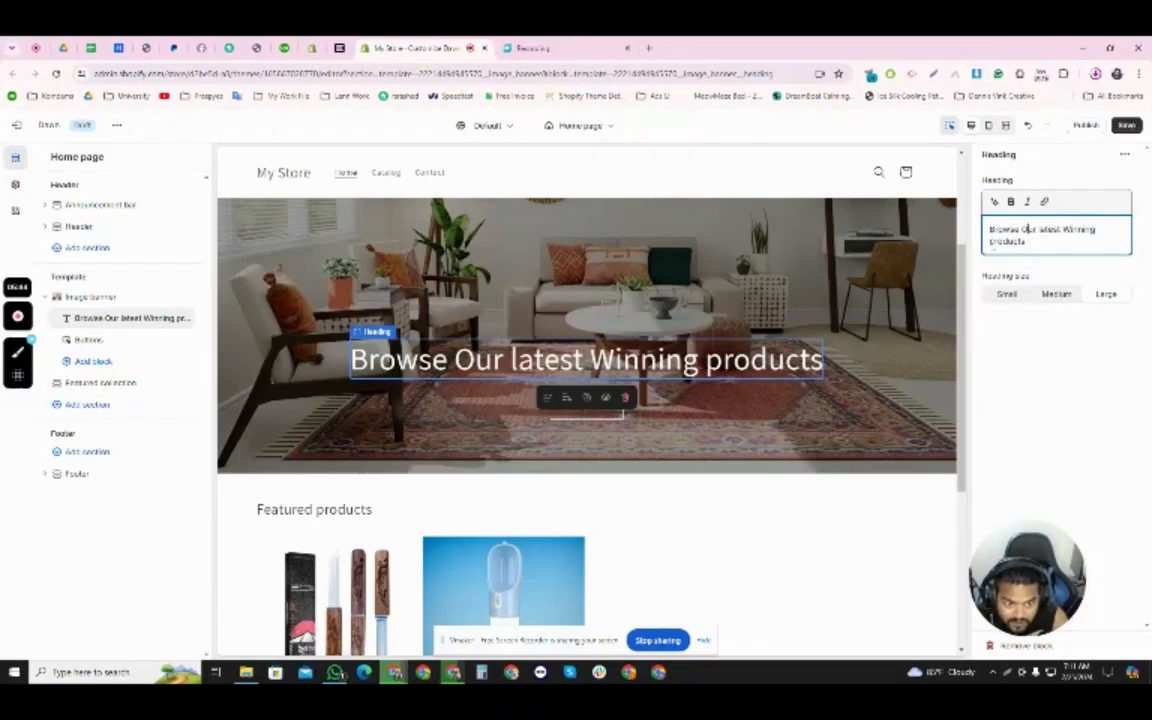
{"action": "type", "text": "P"}
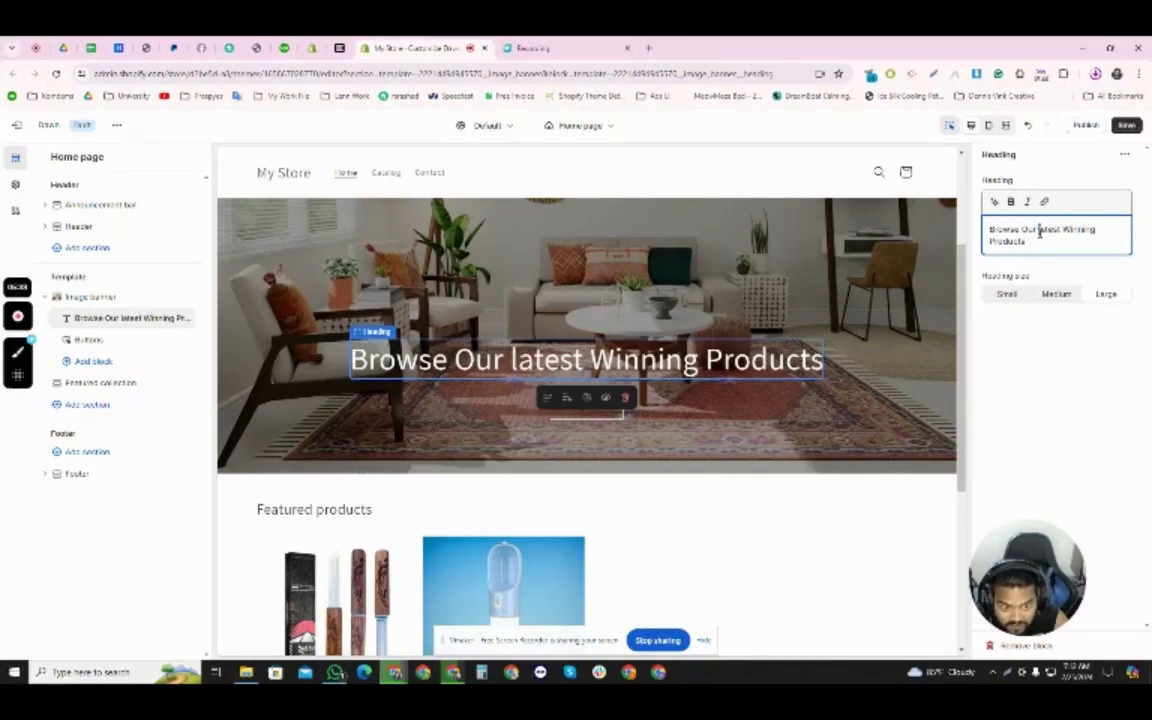
{"action": "type", "text": "L"}
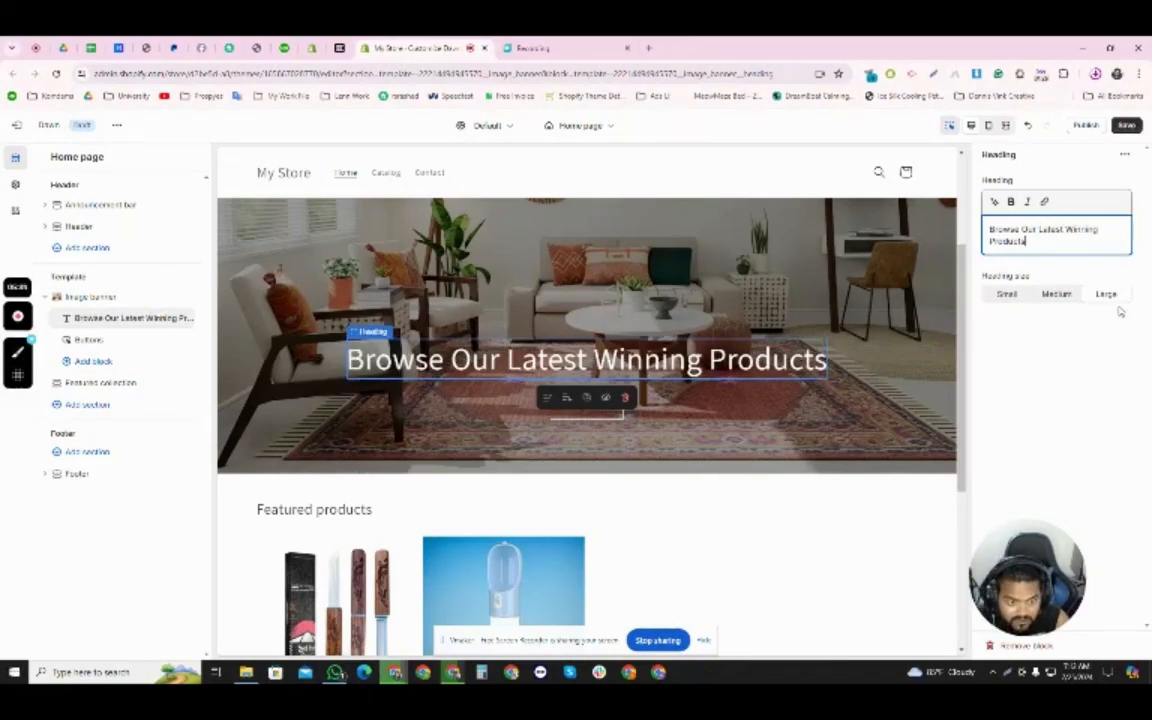
{"action": "left_click", "coordinate": [1127, 125]}
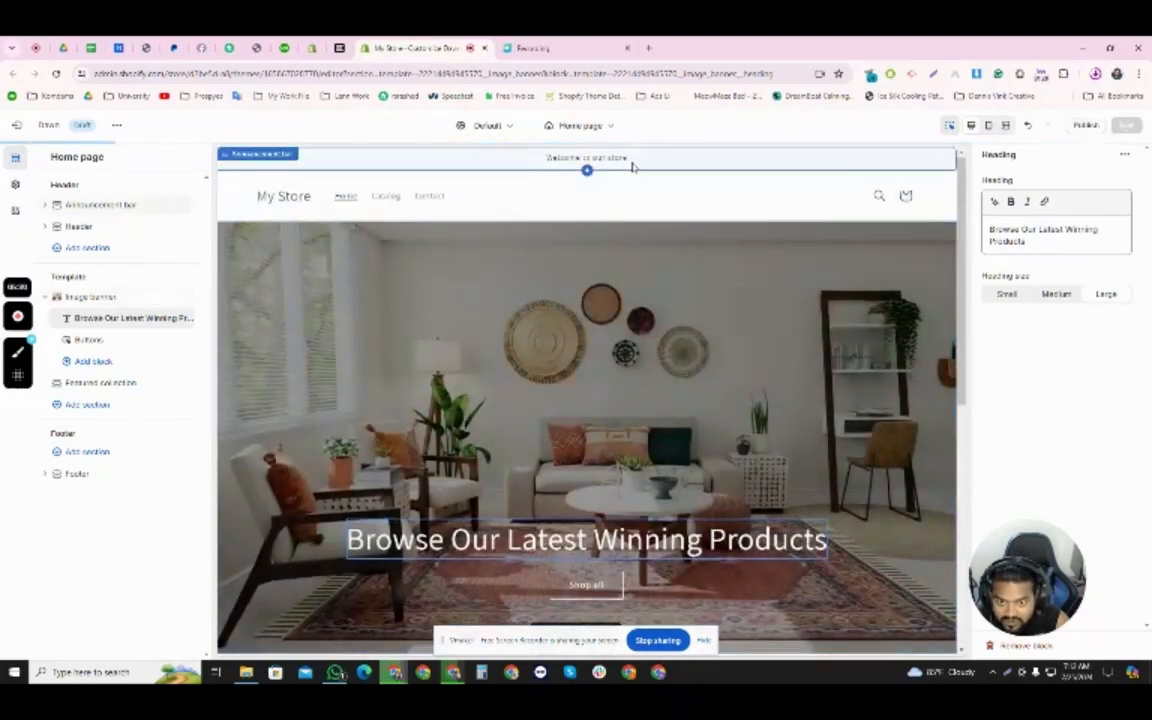
- Apply color scheme Scheme 3 to the announcement bar and save the theme
{"action": "left_click", "coordinate": [632, 160]}
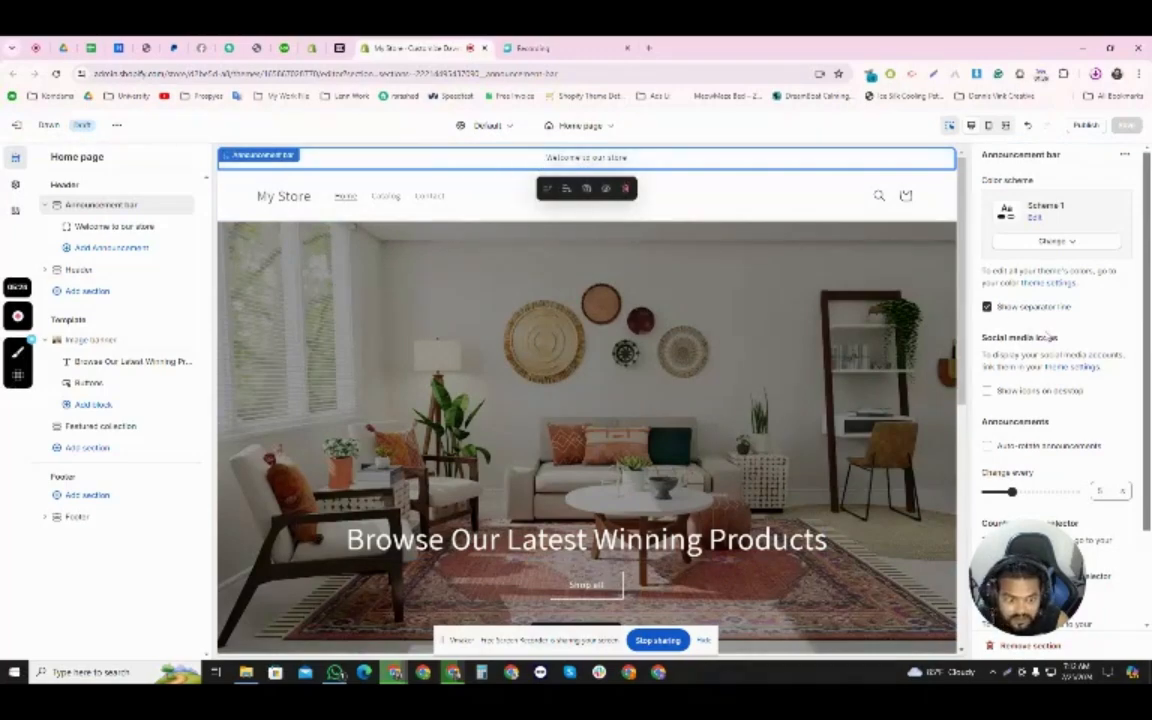
{"action": "scroll", "coordinate": [1046, 340], "scroll_direction": "down", "scroll_amount": 1}
{"action": "scroll", "coordinate": [1046, 340], "scroll_direction": "down", "scroll_amount": 1}
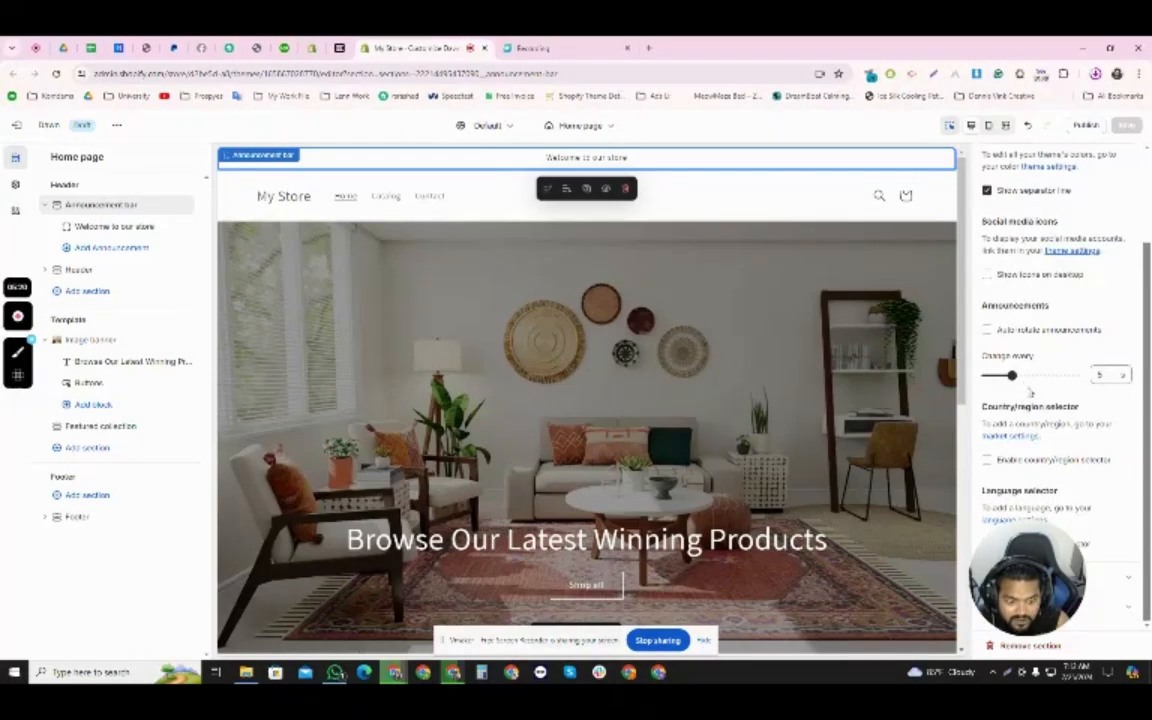
{"action": "scroll", "coordinate": [1062, 435], "scroll_direction": "up", "scroll_amount": 2}
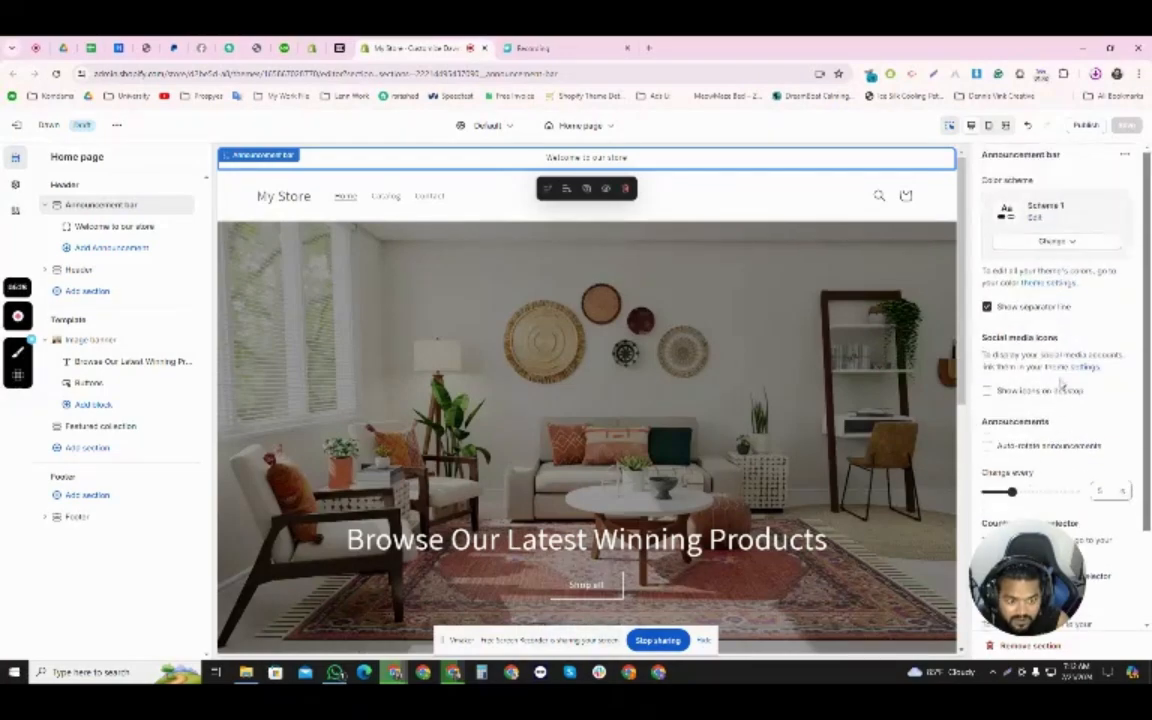
{"action": "left_click", "coordinate": [1056, 243]}
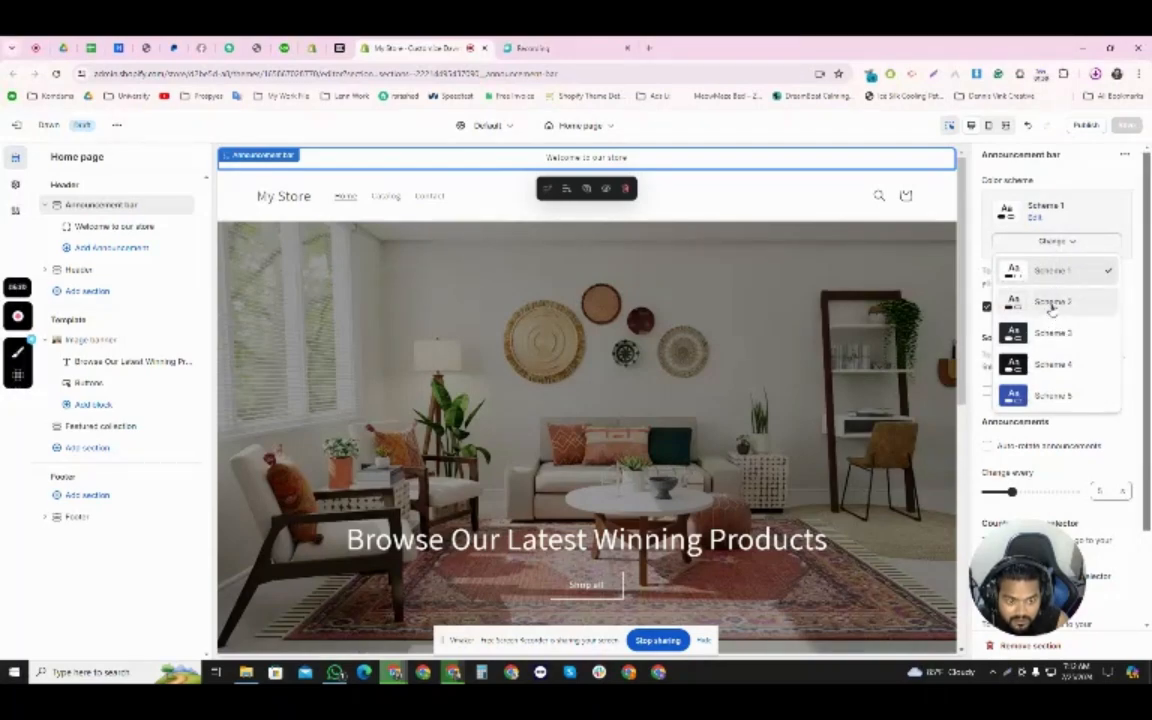
{"action": "left_click", "coordinate": [1040, 334]}
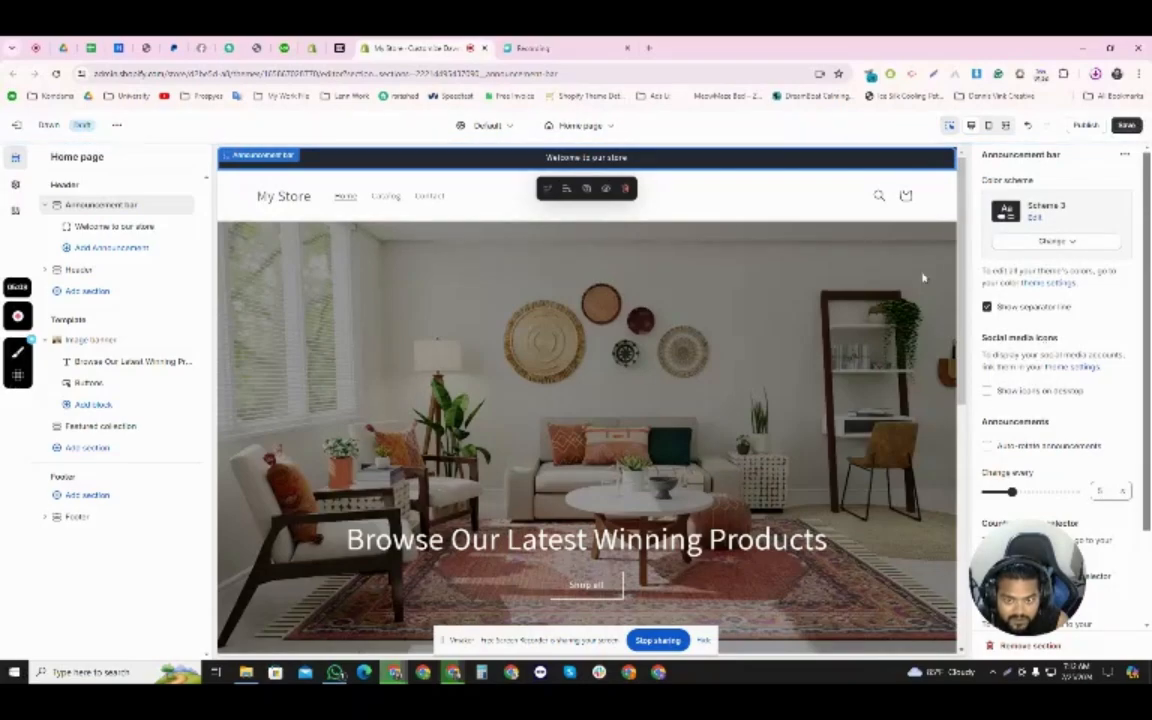
{"action": "scroll", "coordinate": [976, 335], "scroll_direction": "down", "scroll_amount": 2}
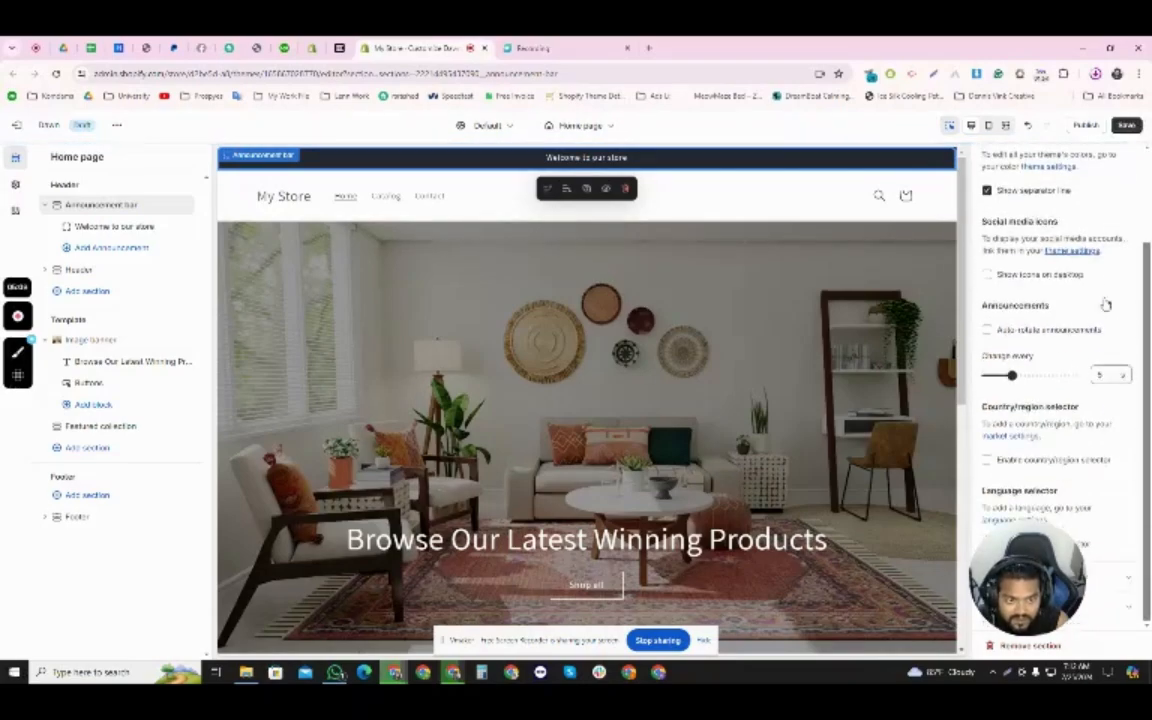
{"action": "left_click", "coordinate": [1126, 125]}
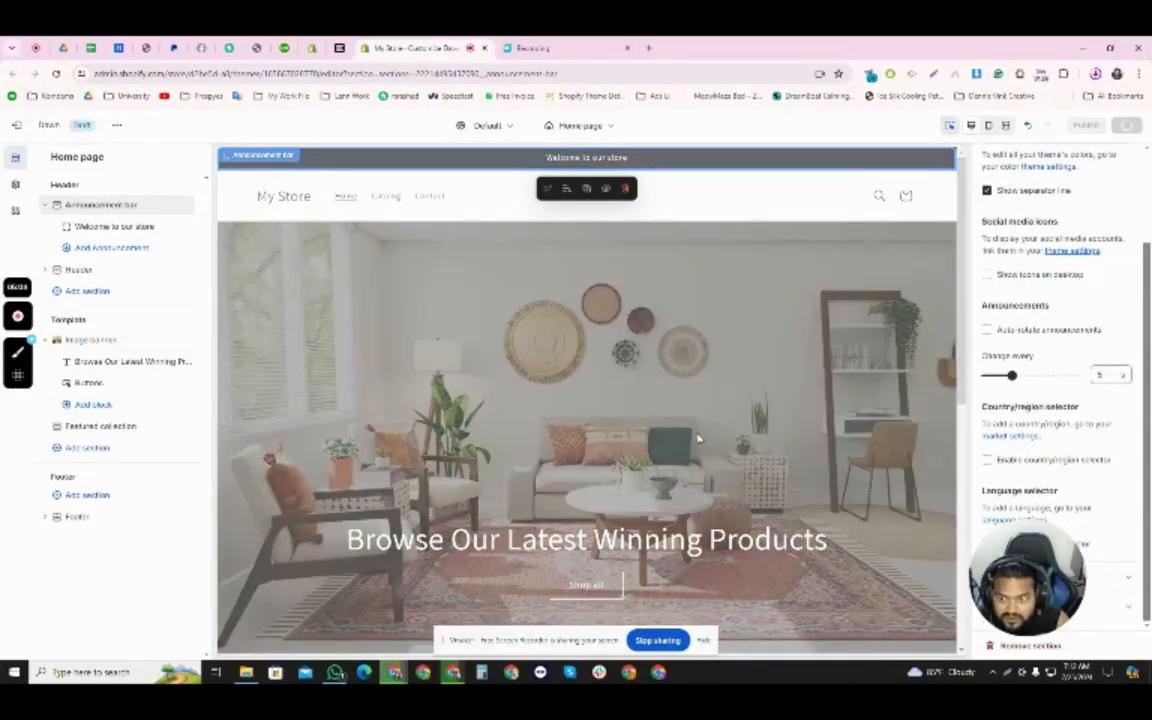
- Add a Collection list section to the home page template below the Featured collection
{"action": "scroll", "coordinate": [690, 410], "scroll_direction": "down", "scroll_amount": 4}
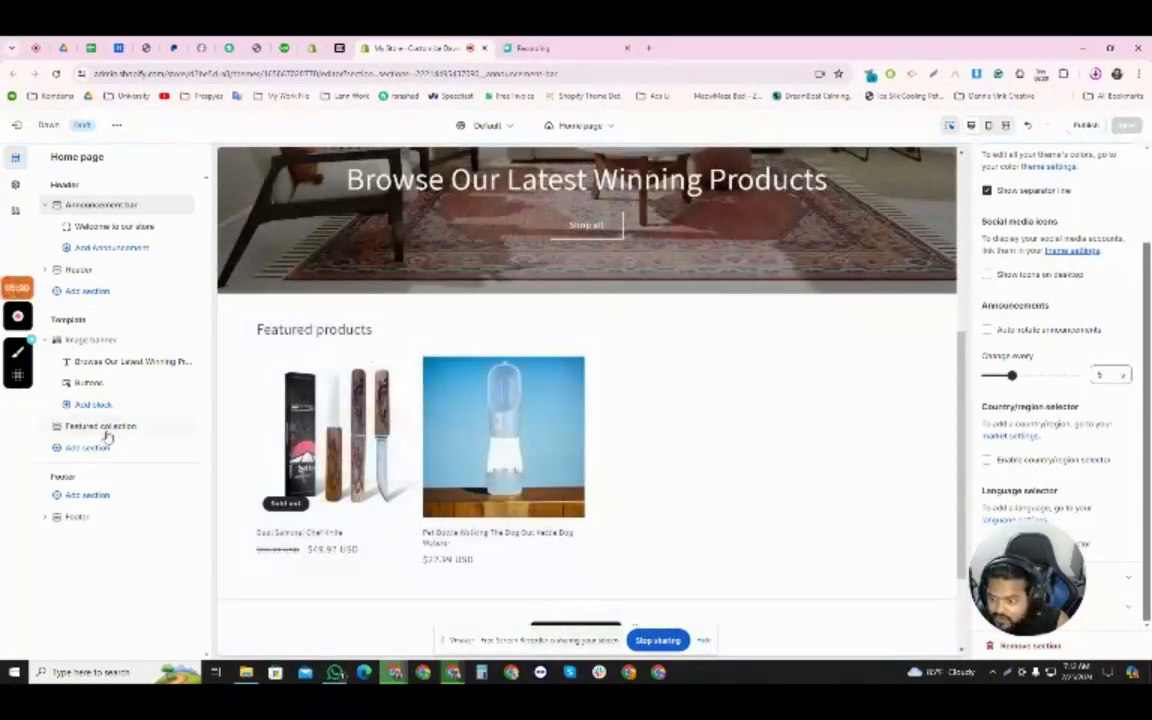
{"action": "scroll", "coordinate": [356, 428], "scroll_direction": "down", "scroll_amount": 2}
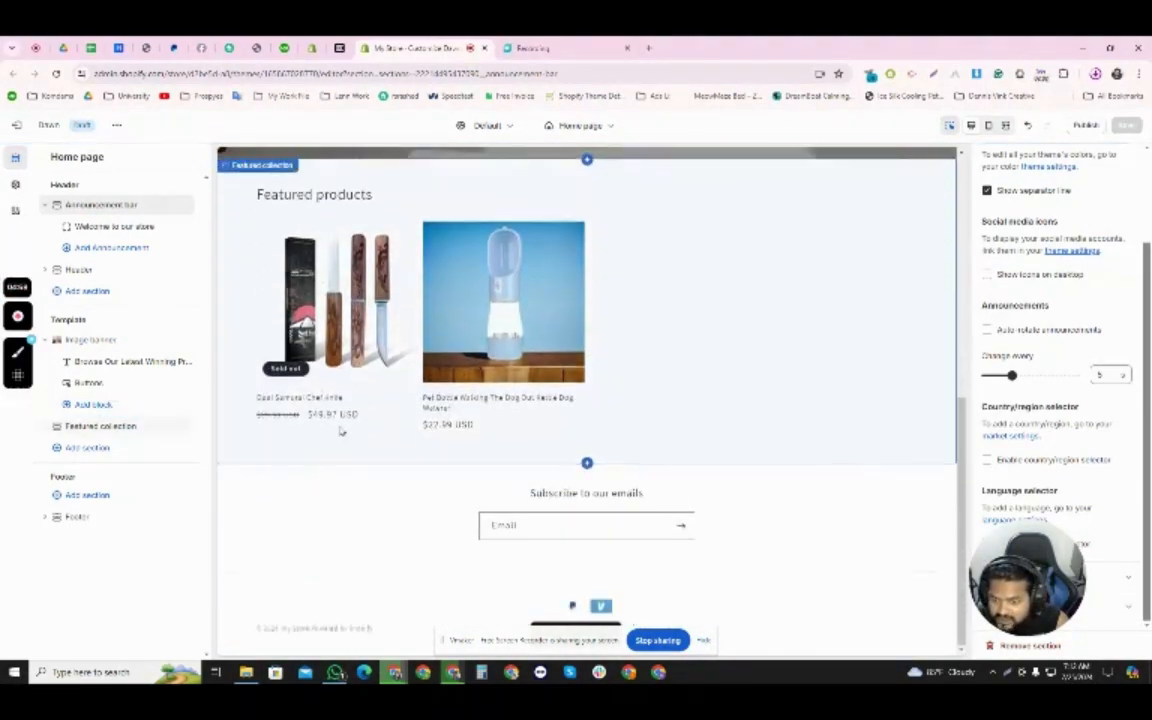
{"action": "left_click", "coordinate": [97, 449]}
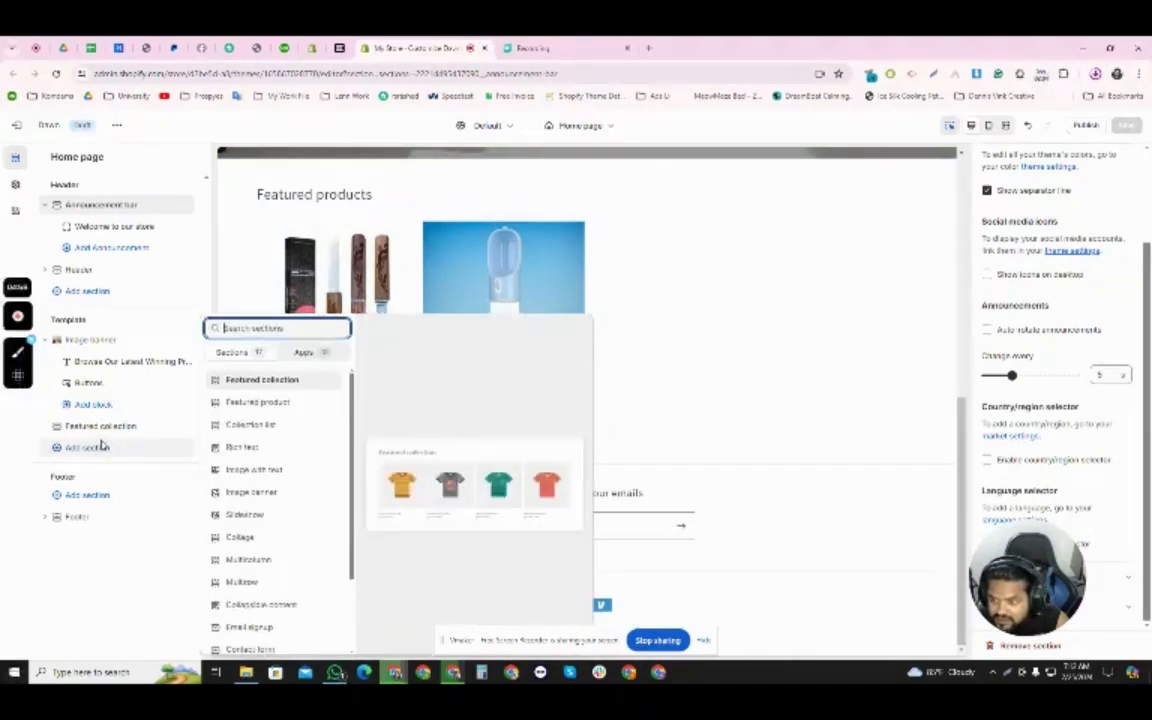
{"action": "left_click", "coordinate": [280, 427]}
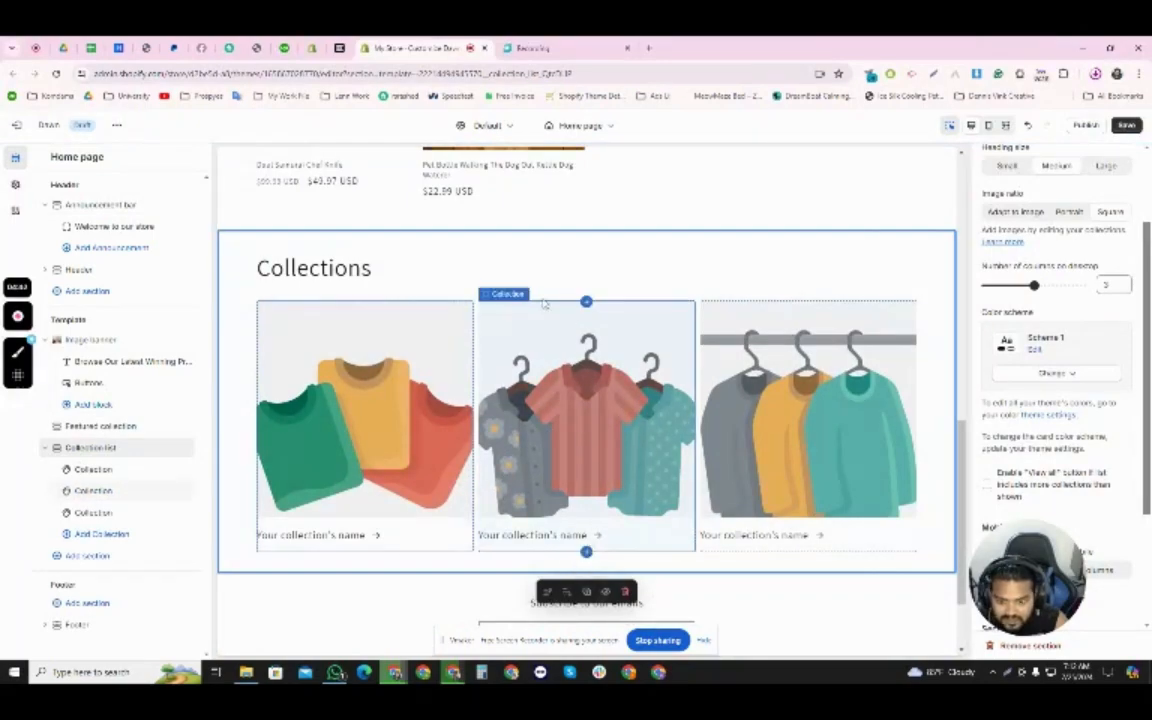
- Add two more collection blocks to the Collection list section, one before the second block and one before the last block
{"action": "left_click", "coordinate": [588, 303]}
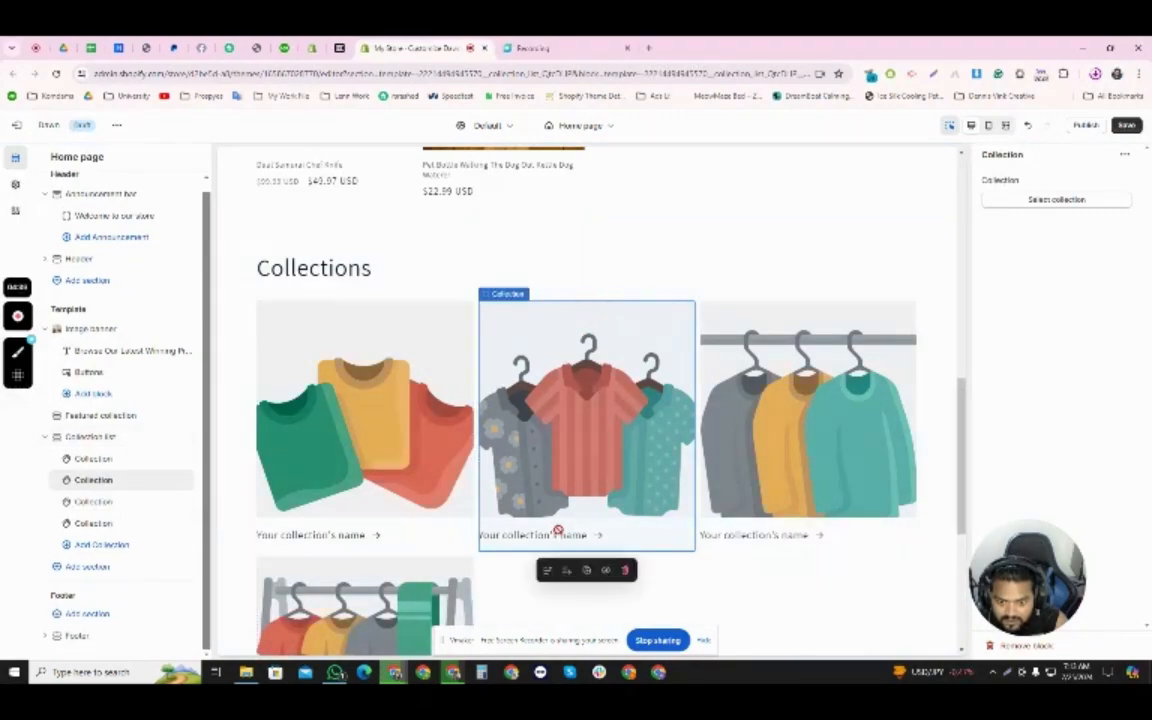
{"action": "scroll", "coordinate": [558, 530], "scroll_direction": "down", "scroll_amount": 2}
{"action": "left_click", "coordinate": [377, 514]}
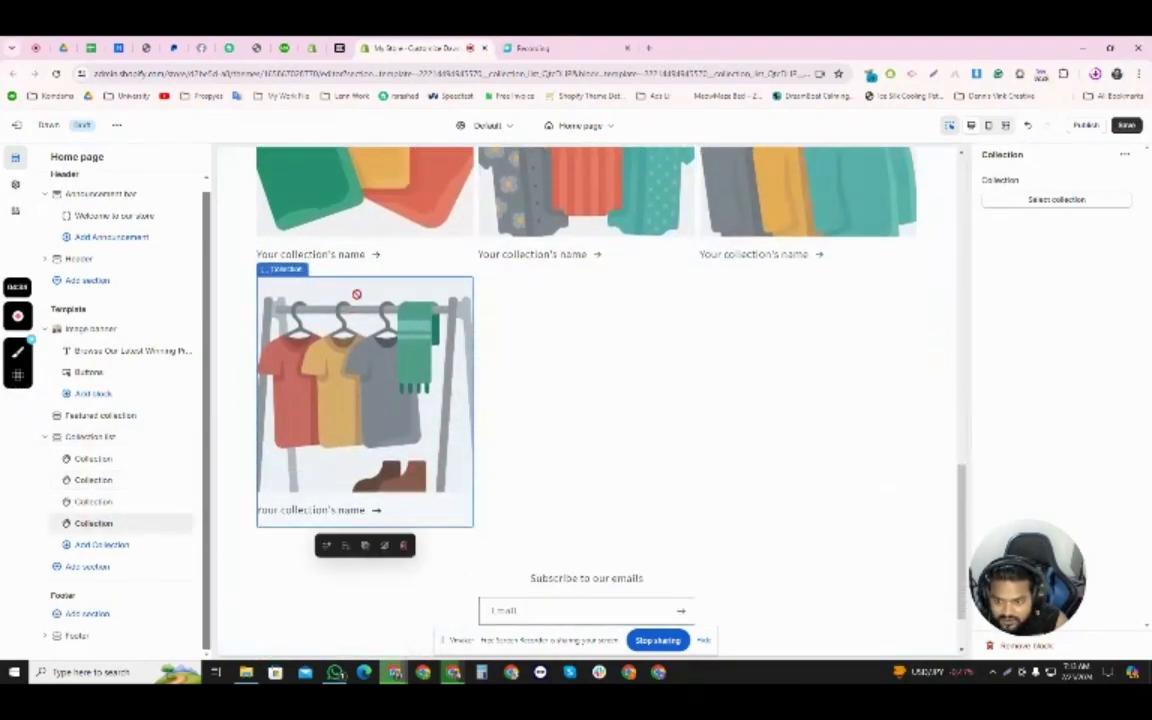
{"action": "left_click", "coordinate": [521, 503]}
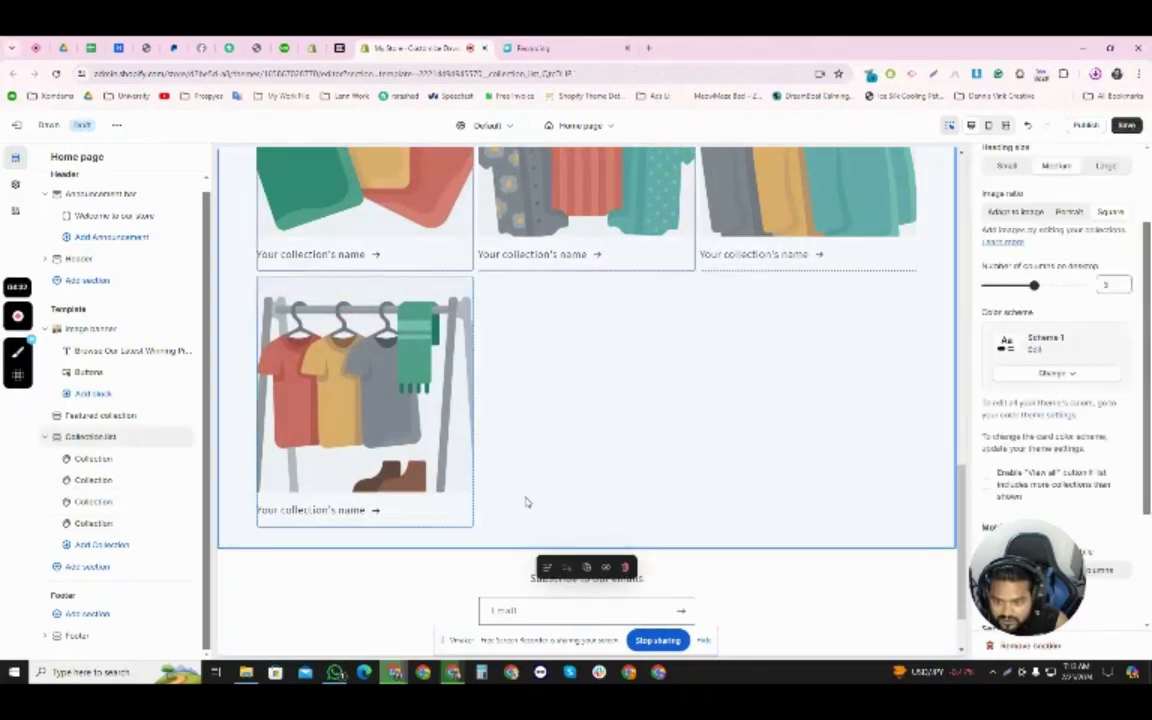
{"action": "scroll", "coordinate": [521, 503], "scroll_direction": "up", "scroll_amount": 1}
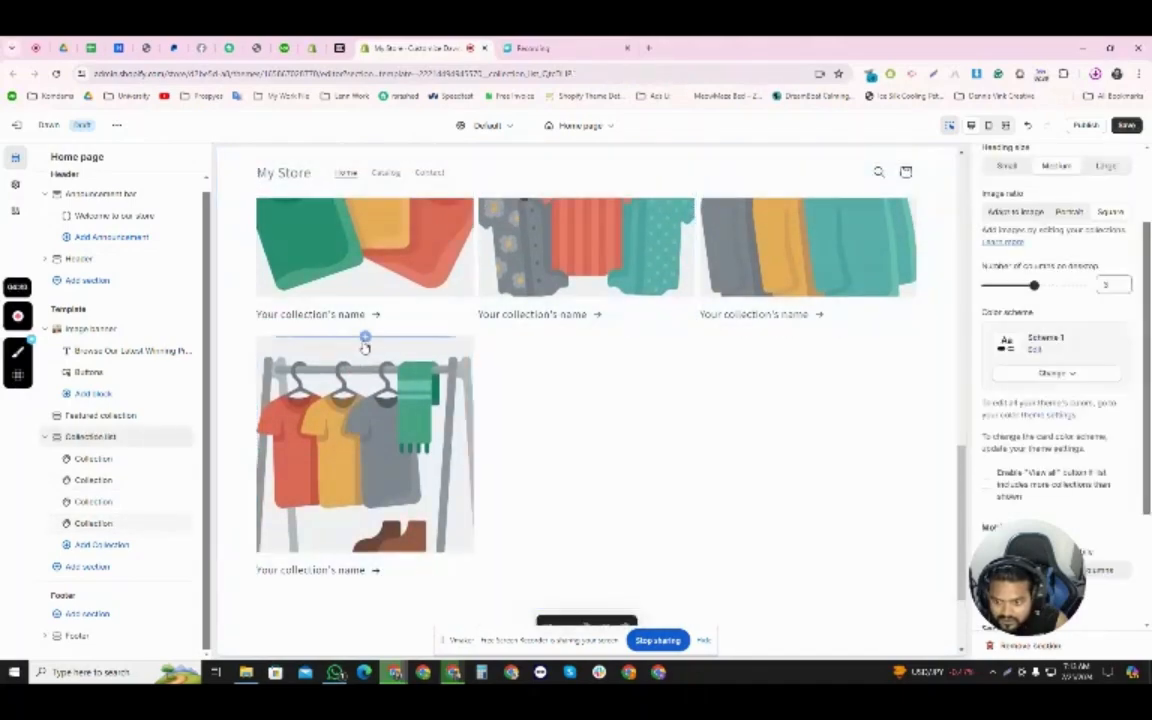
{"action": "left_click", "coordinate": [365, 338]}
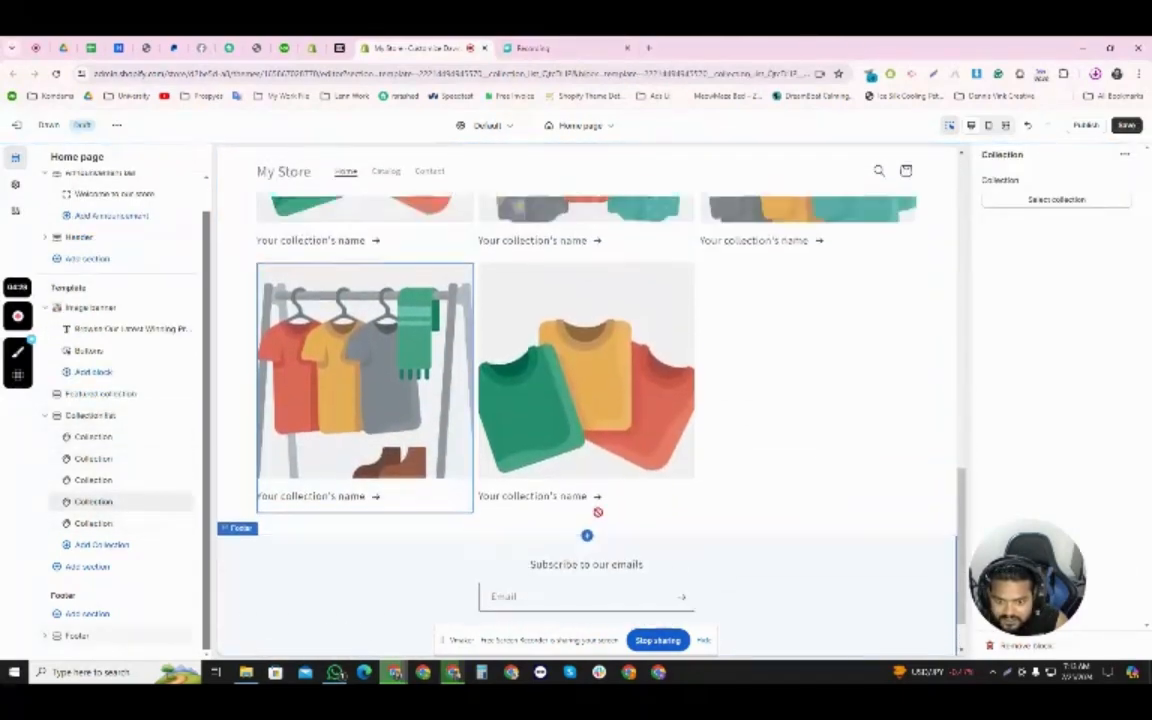
- Start creating a new collection from the Collection list's first block and title it "Home Decor"
{"action": "scroll", "coordinate": [590, 480], "scroll_direction": "up", "scroll_amount": 3}
{"action": "left_click", "coordinate": [352, 442]}
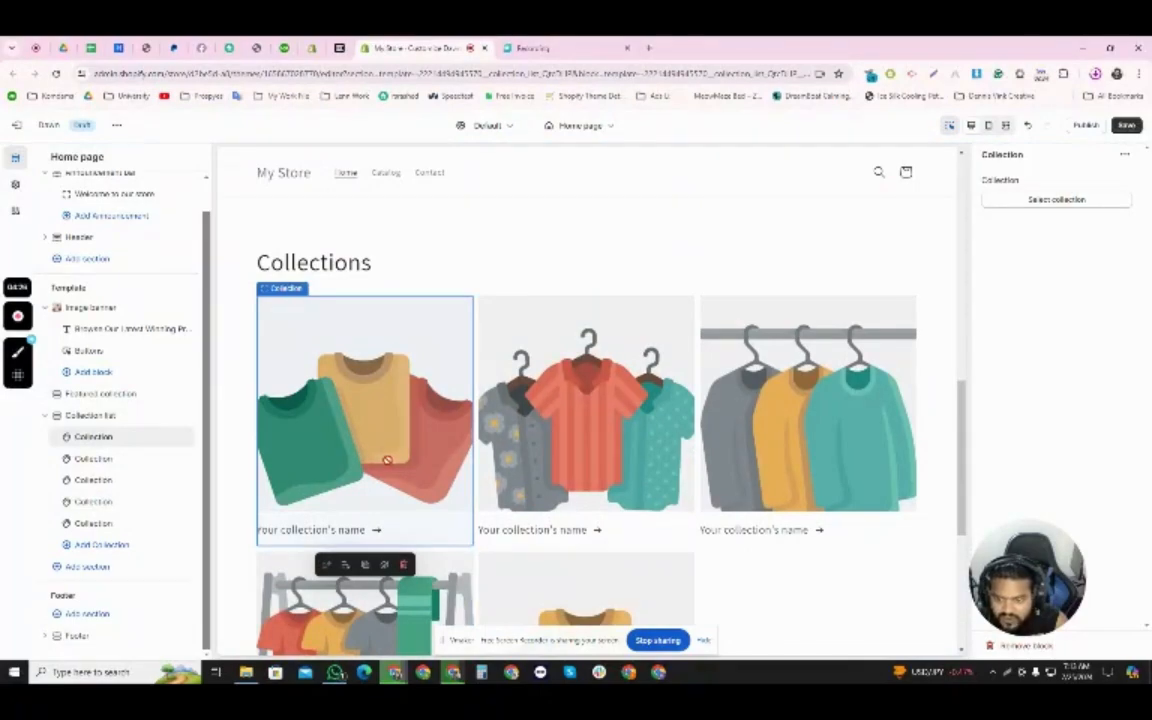
{"action": "left_click", "coordinate": [1056, 201]}
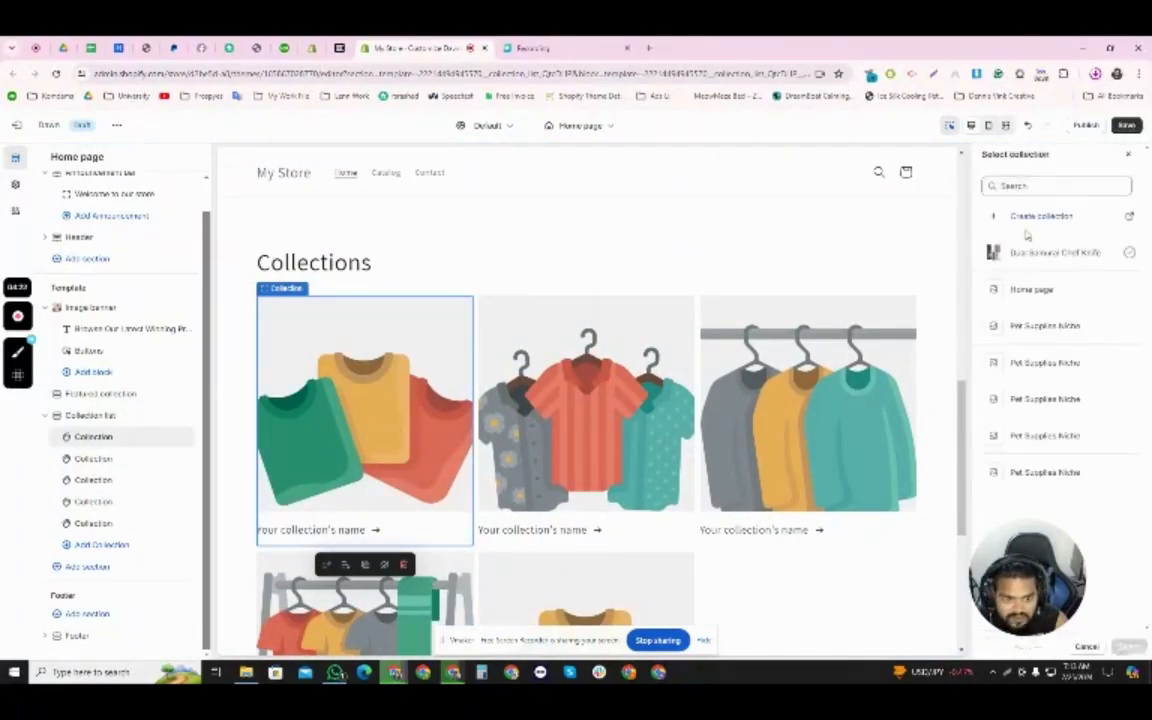
{"action": "left_click", "coordinate": [1027, 217]}
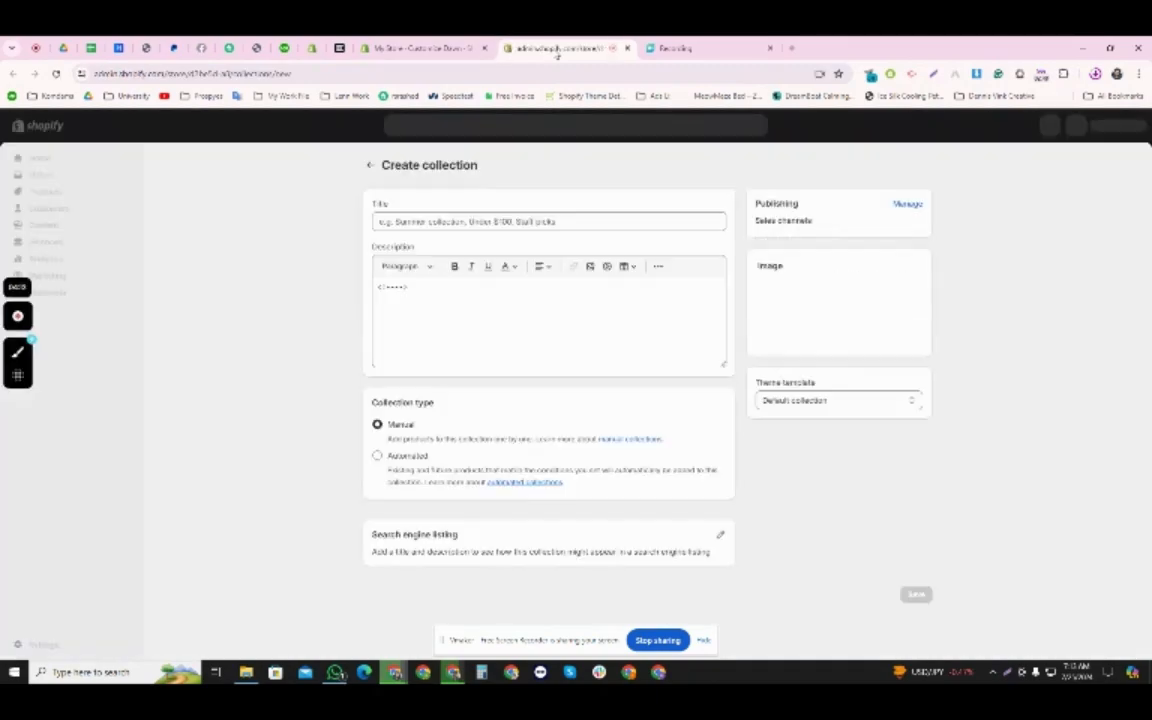
{"action": "left_click", "coordinate": [468, 221]}
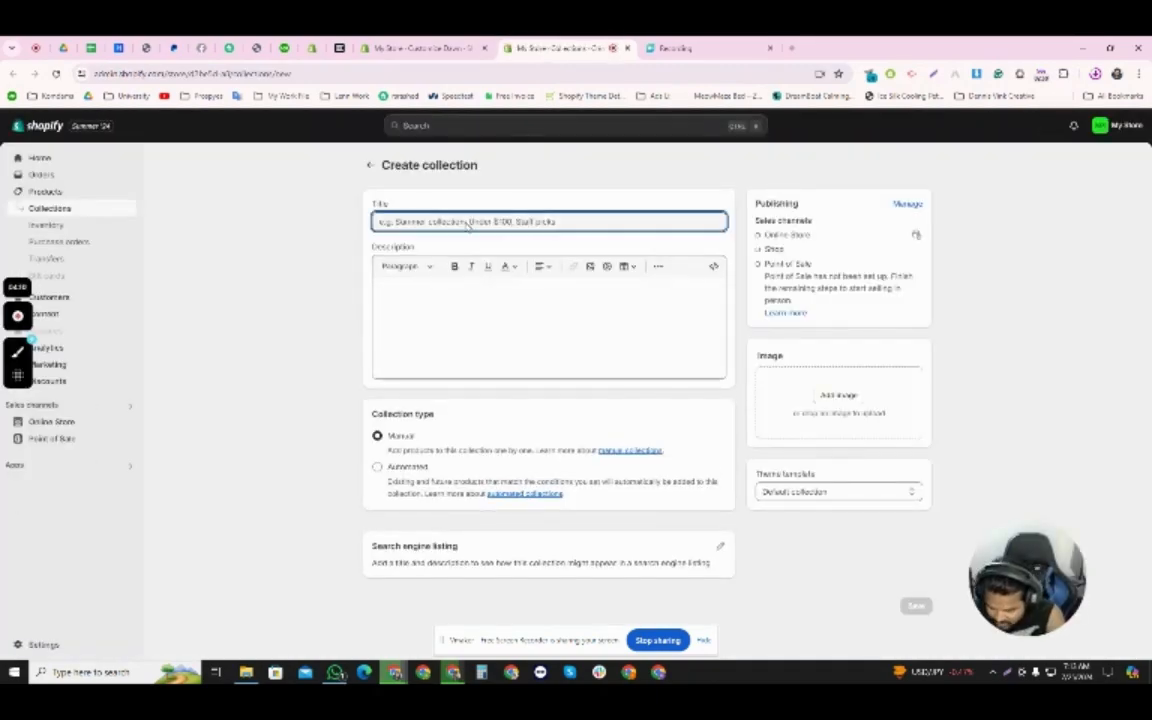
{"action": "type", "text": "Home D"}
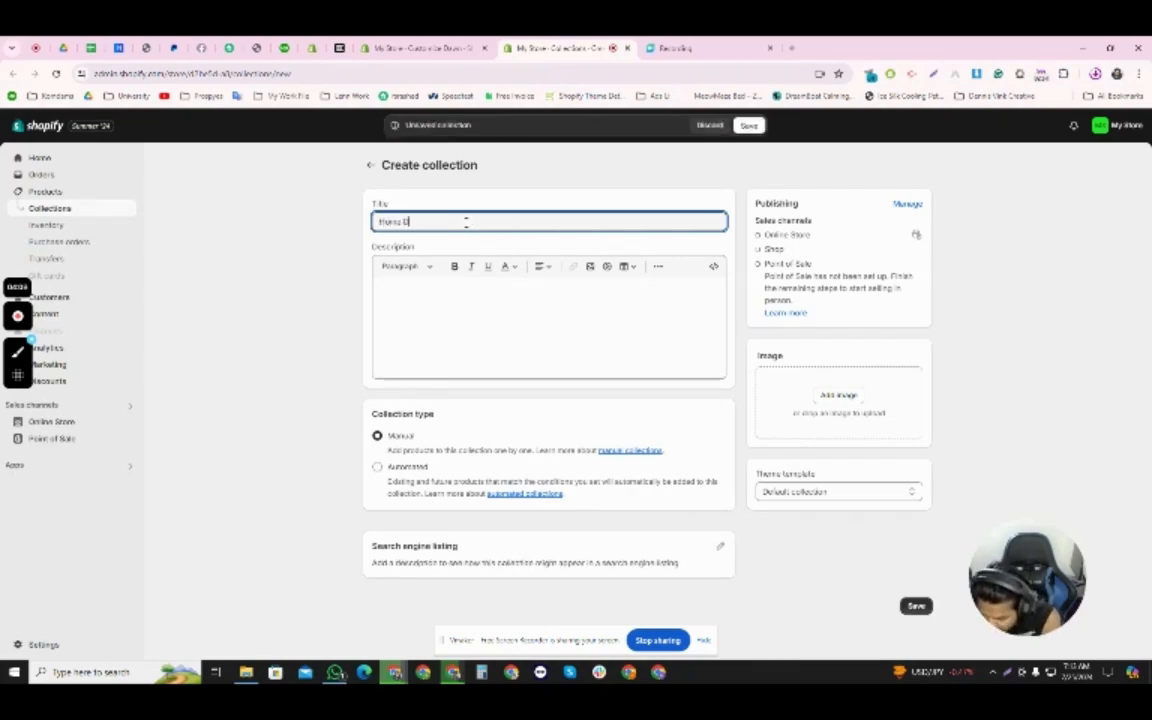
{"action": "type", "text": "ecor"}
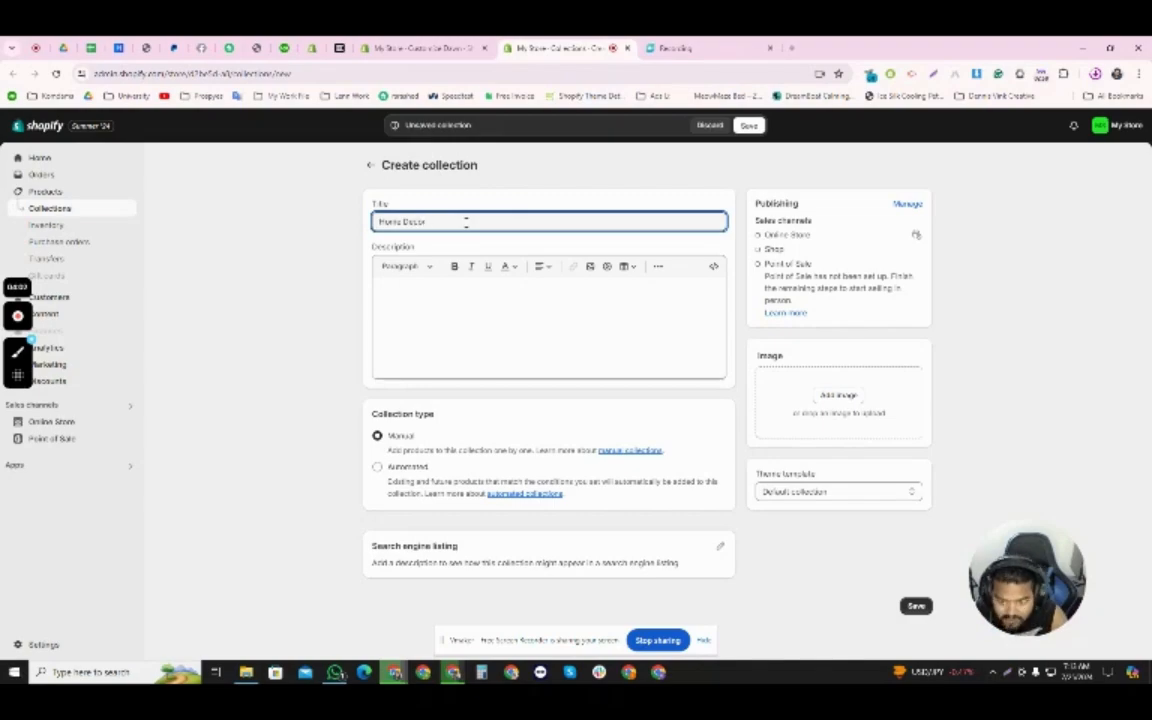
{"action": "left_click", "coordinate": [285, 352]}
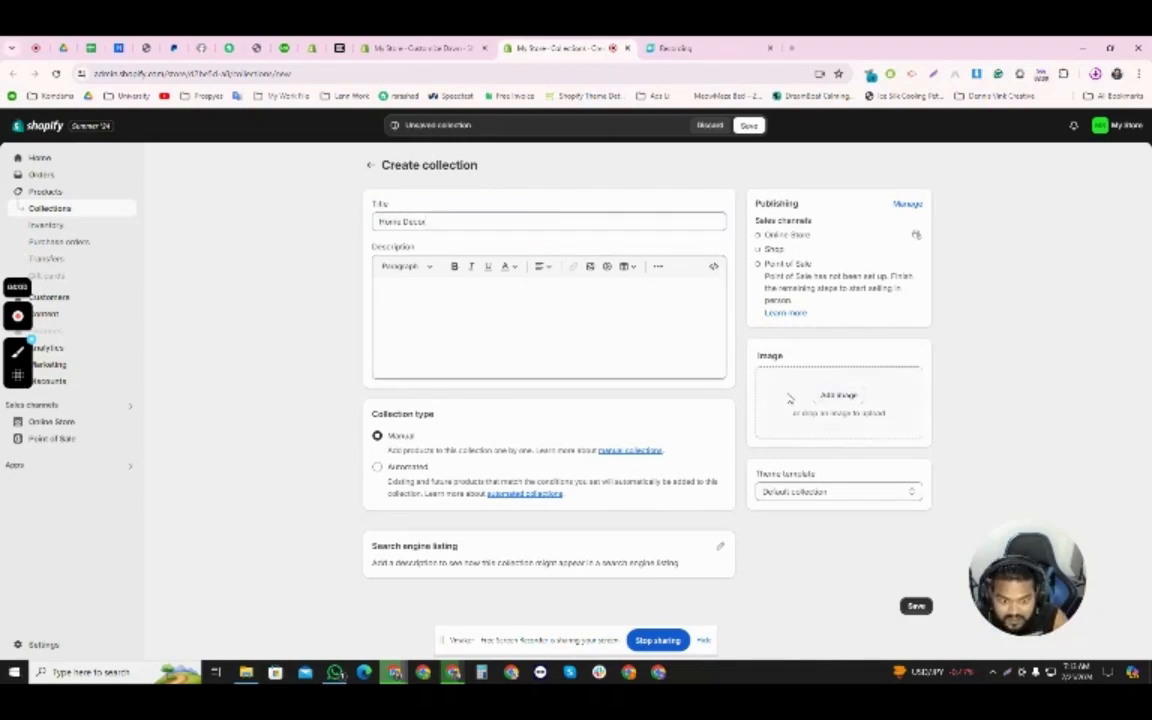
- Upload the home decor product screenshot from the Downloads folder as the Home Decor collection's image and save the collection
{"action": "left_click", "coordinate": [825, 395]}
{"action": "scroll", "coordinate": [525, 377], "scroll_direction": "down", "scroll_amount": 5}
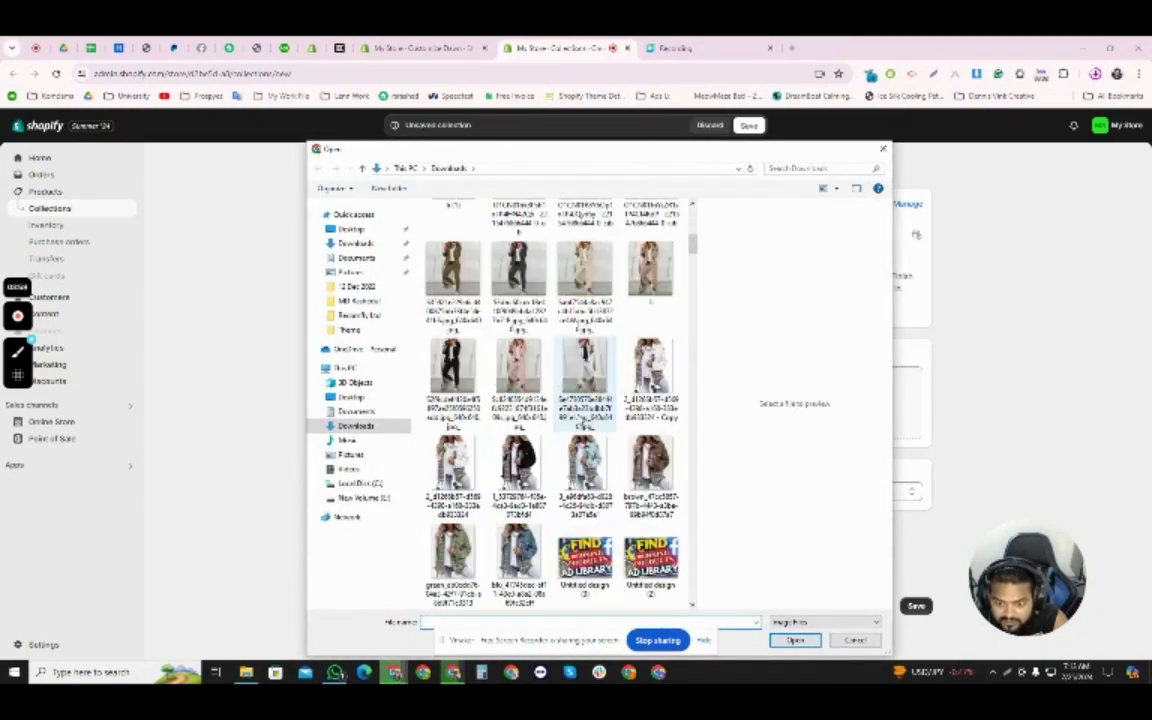
{"action": "scroll", "coordinate": [582, 424], "scroll_direction": "down", "scroll_amount": 5}
{"action": "scroll", "coordinate": [582, 424], "scroll_direction": "down", "scroll_amount": 8}
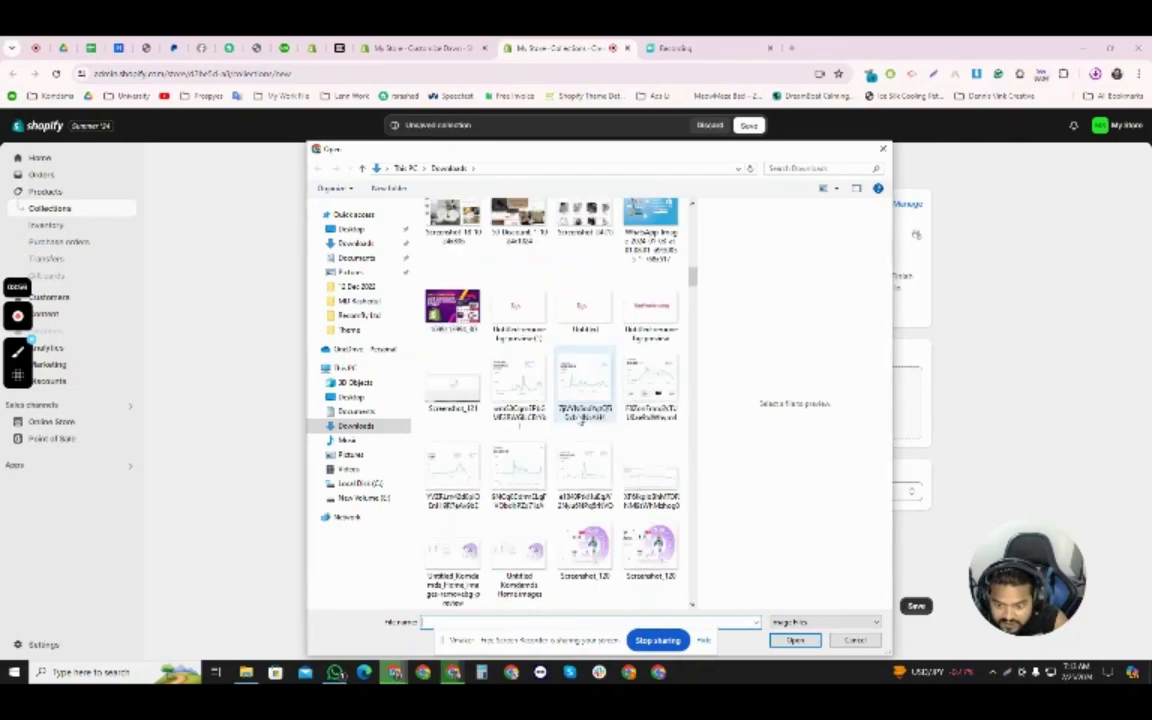
{"action": "scroll", "coordinate": [582, 424], "scroll_direction": "up", "scroll_amount": 3}
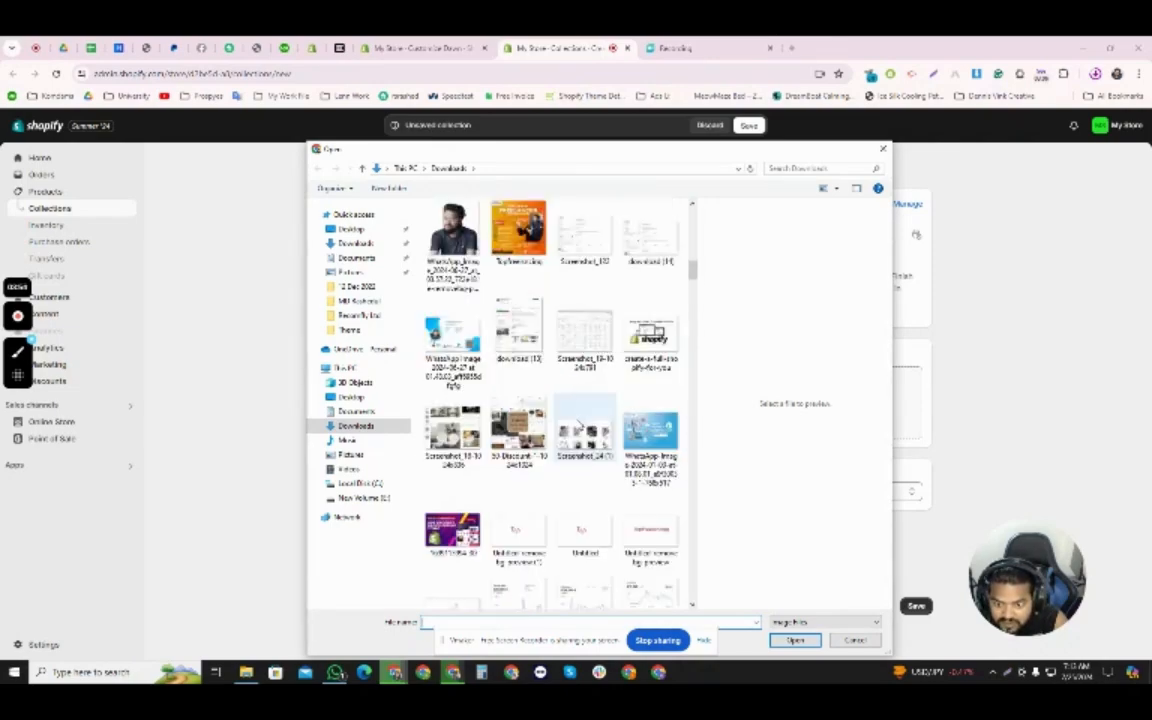
{"action": "left_click", "coordinate": [452, 432]}
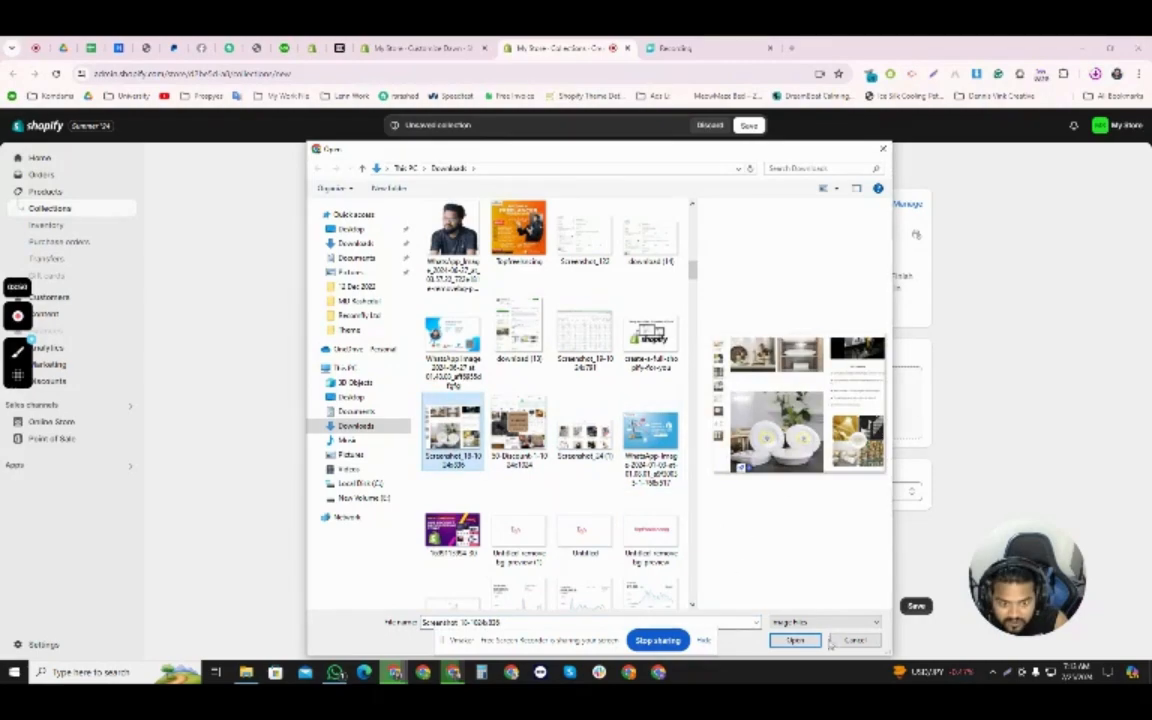
{"action": "left_click", "coordinate": [796, 641]}
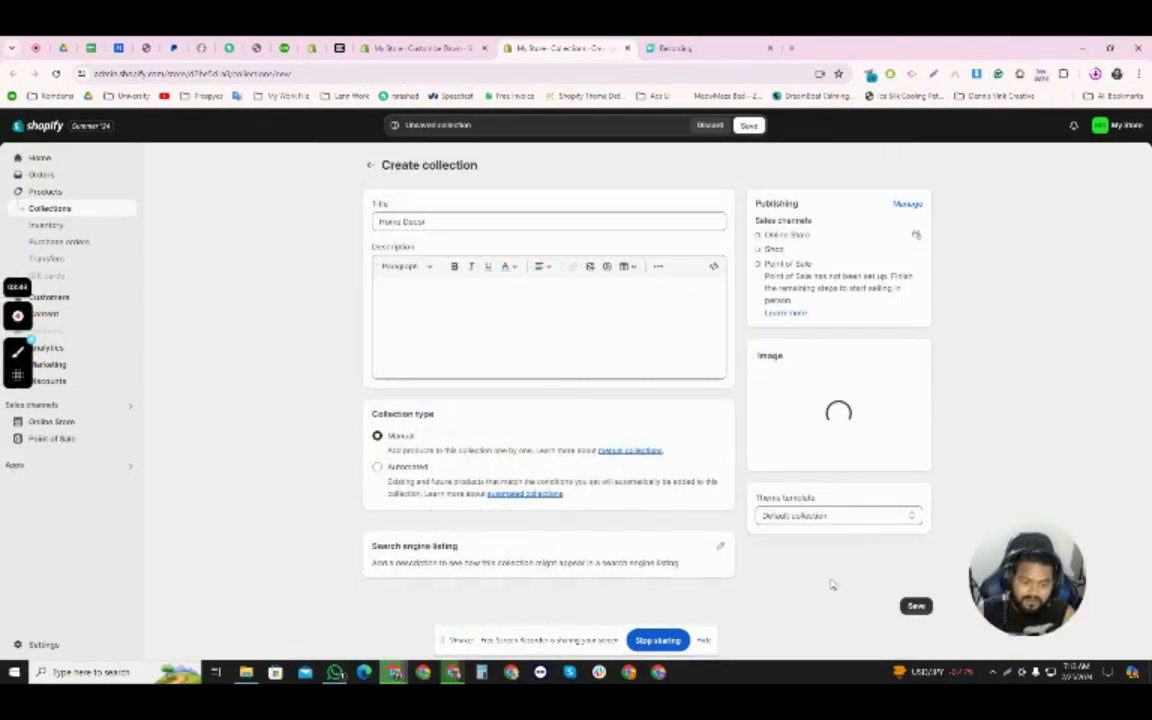
{"action": "left_click", "coordinate": [914, 634]}
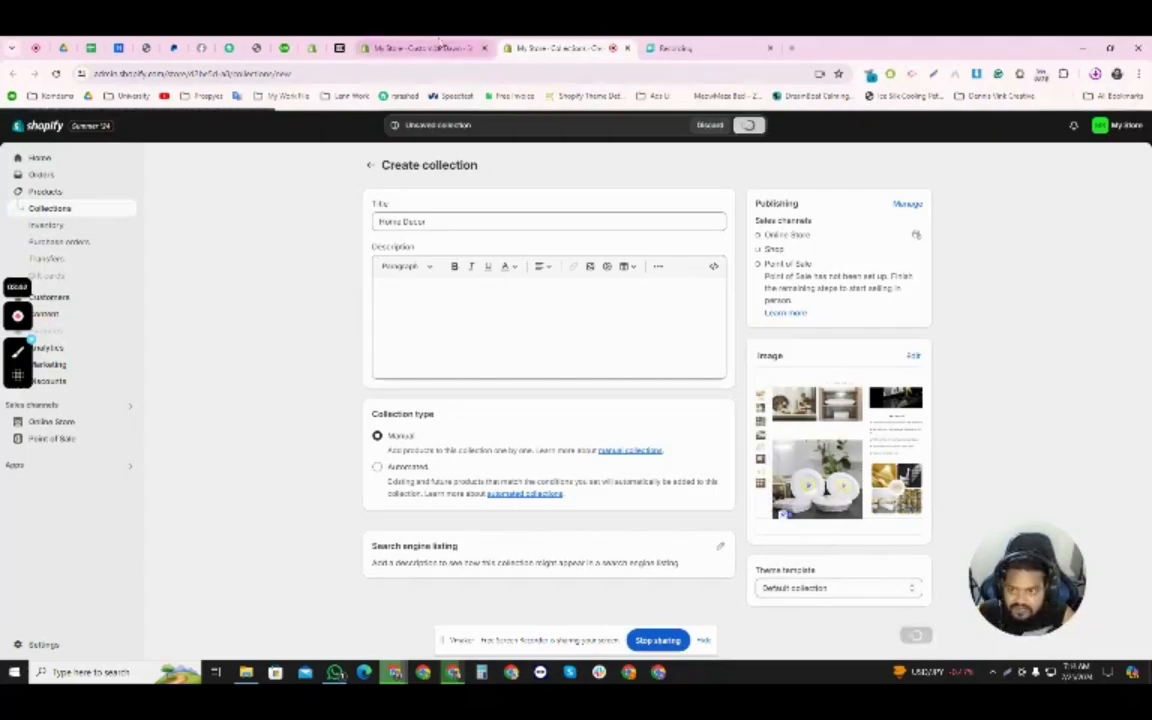
- Return to the theme editor, save the theme and reload the editor page
{"action": "left_click", "coordinate": [415, 50]}
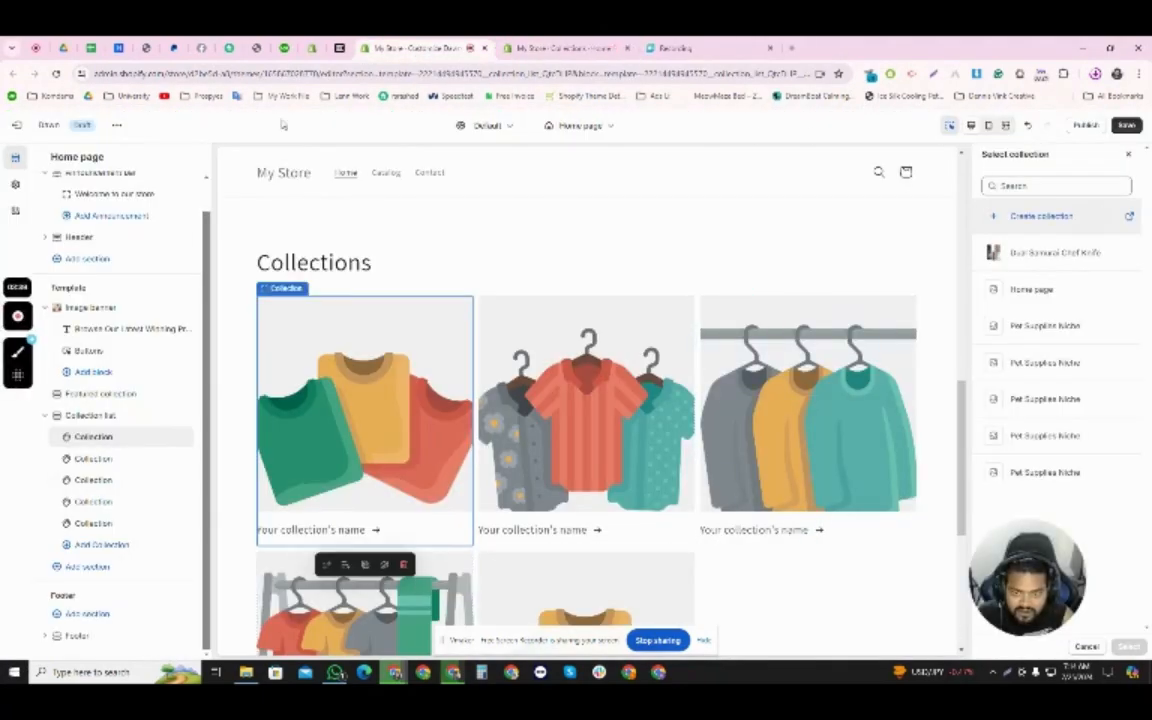
{"action": "left_click", "coordinate": [1127, 125]}
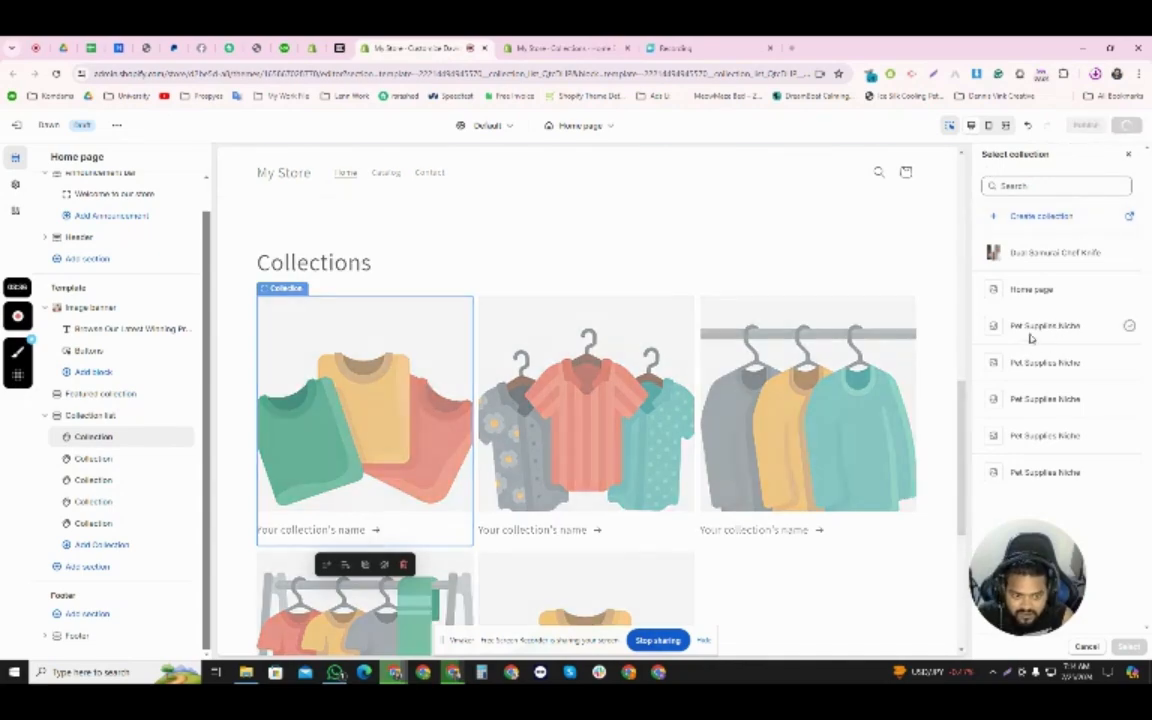
{"action": "left_click", "coordinate": [56, 74]}
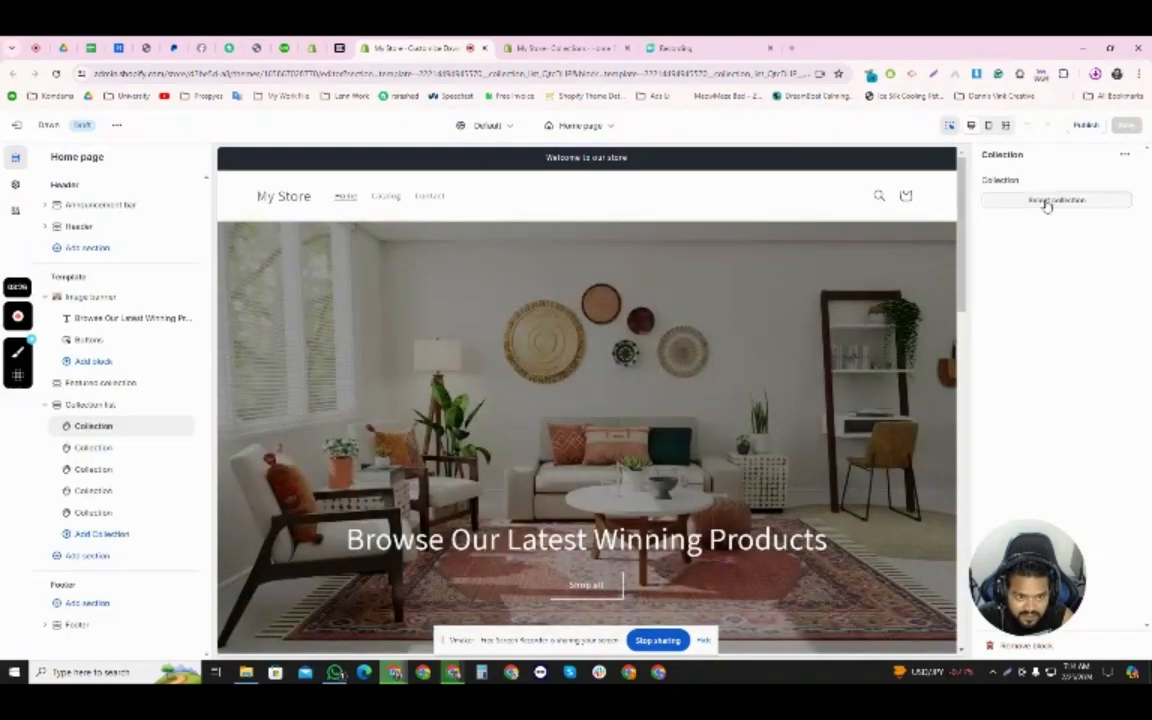
- Assign the Home Decor collection to the first block of the Collection list section
{"action": "left_click", "coordinate": [1045, 201]}
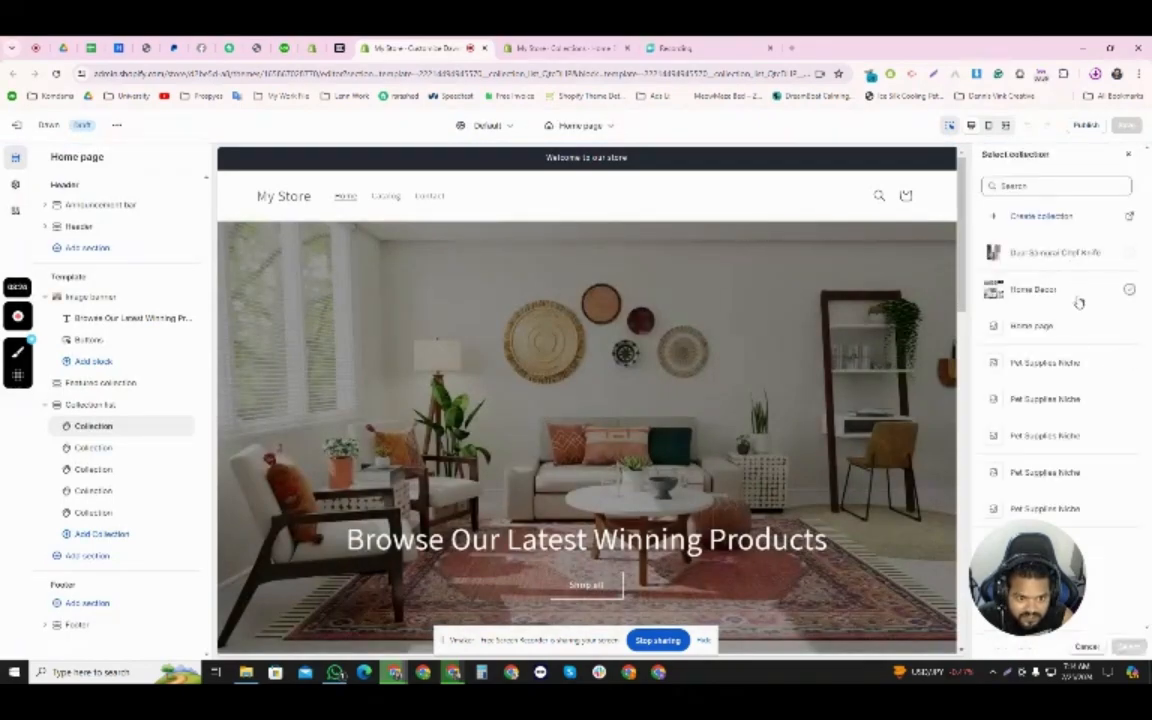
{"action": "left_click", "coordinate": [1050, 291]}
{"action": "left_click", "coordinate": [1128, 647]}
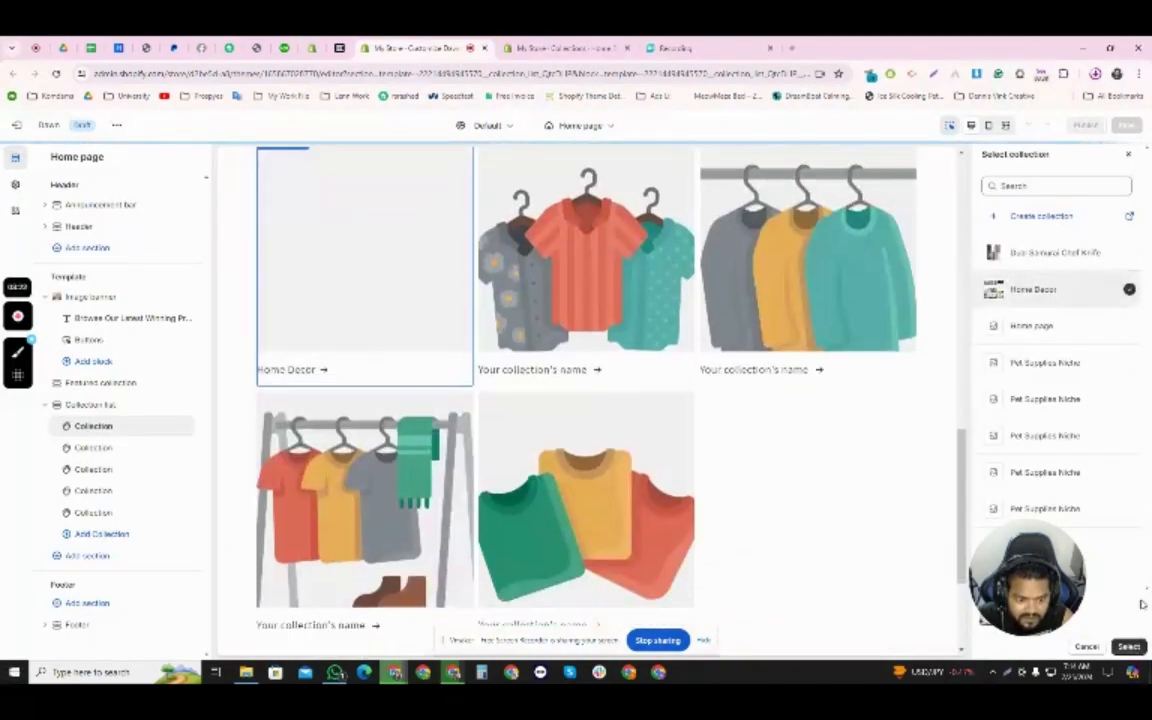
- Start creating another collection from the Collection list's second block and title it "Pet Products"
{"action": "scroll", "coordinate": [639, 509], "scroll_direction": "up", "scroll_amount": 3}
{"action": "left_click", "coordinate": [602, 440]}
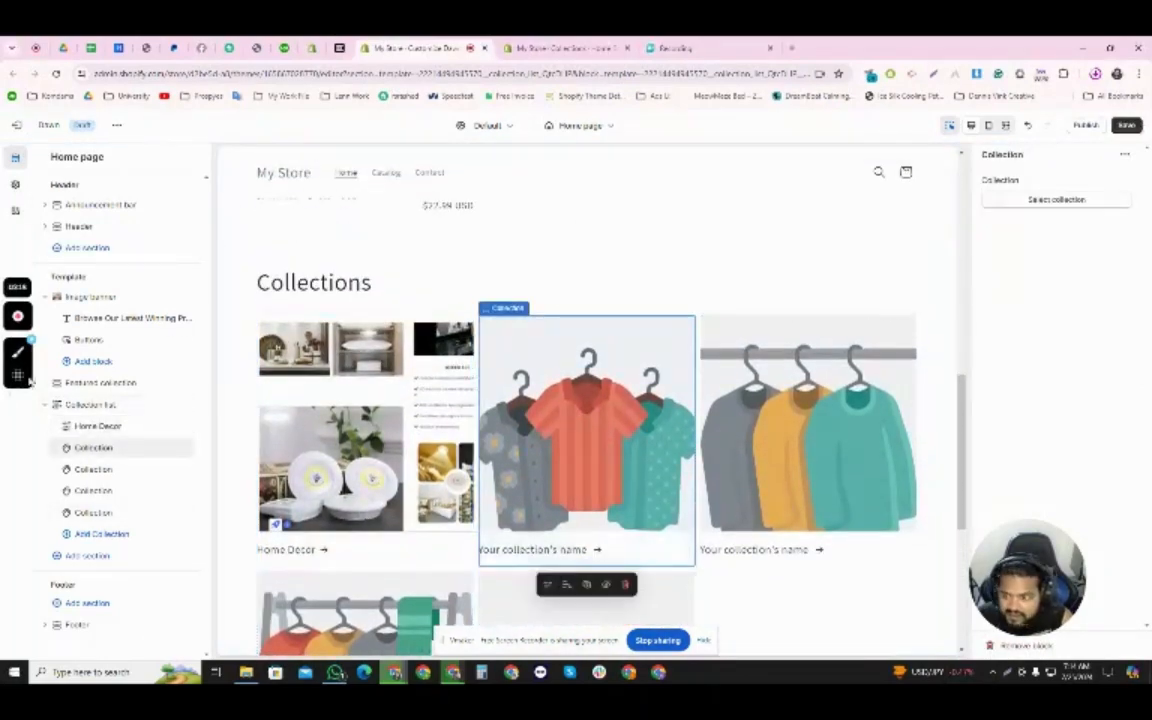
{"action": "left_click", "coordinate": [1048, 200]}
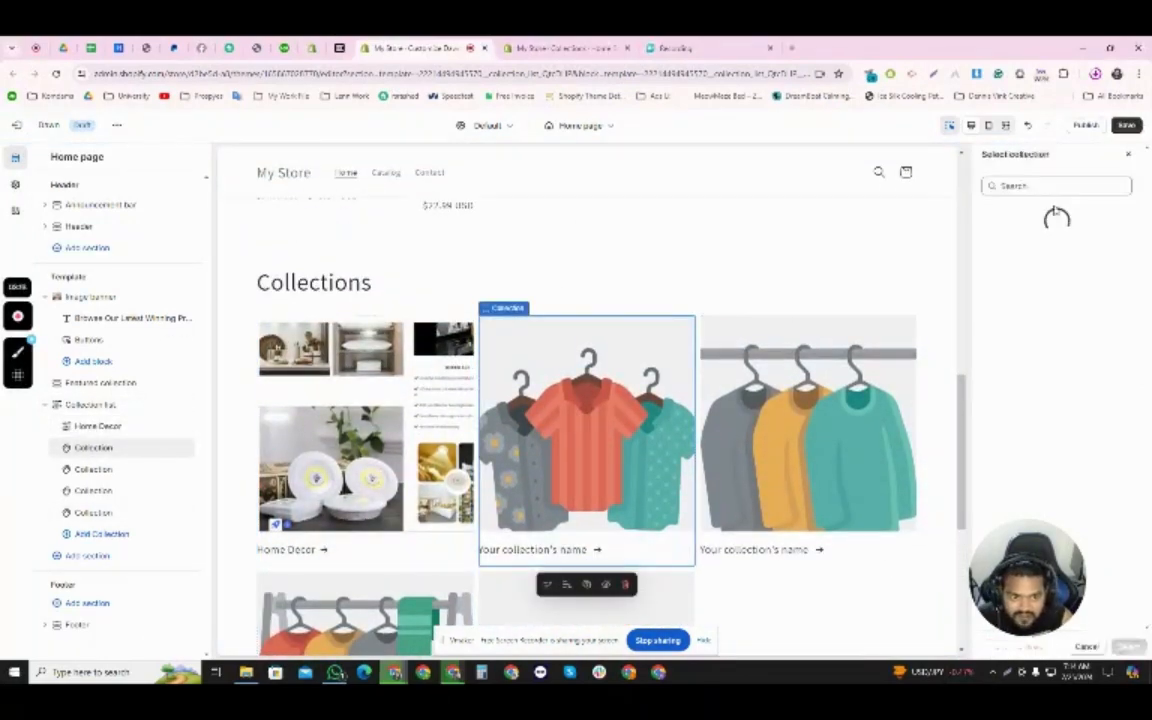
{"action": "left_click", "coordinate": [1040, 218]}
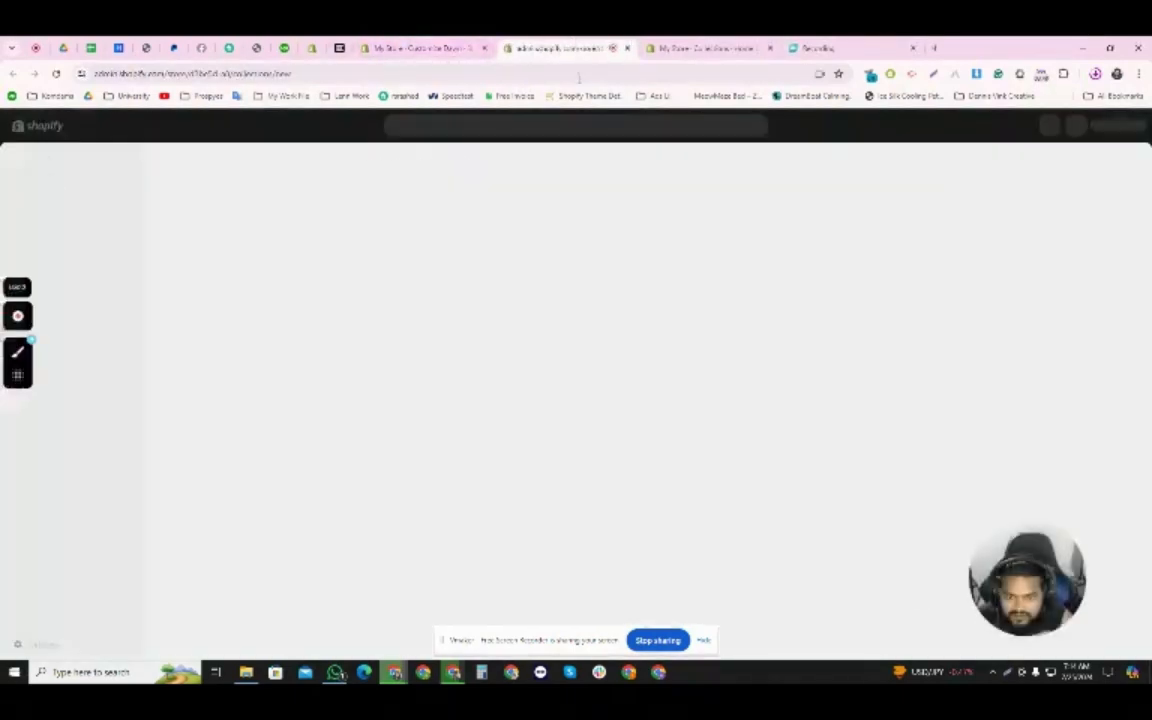
{"action": "left_click", "coordinate": [440, 222]}
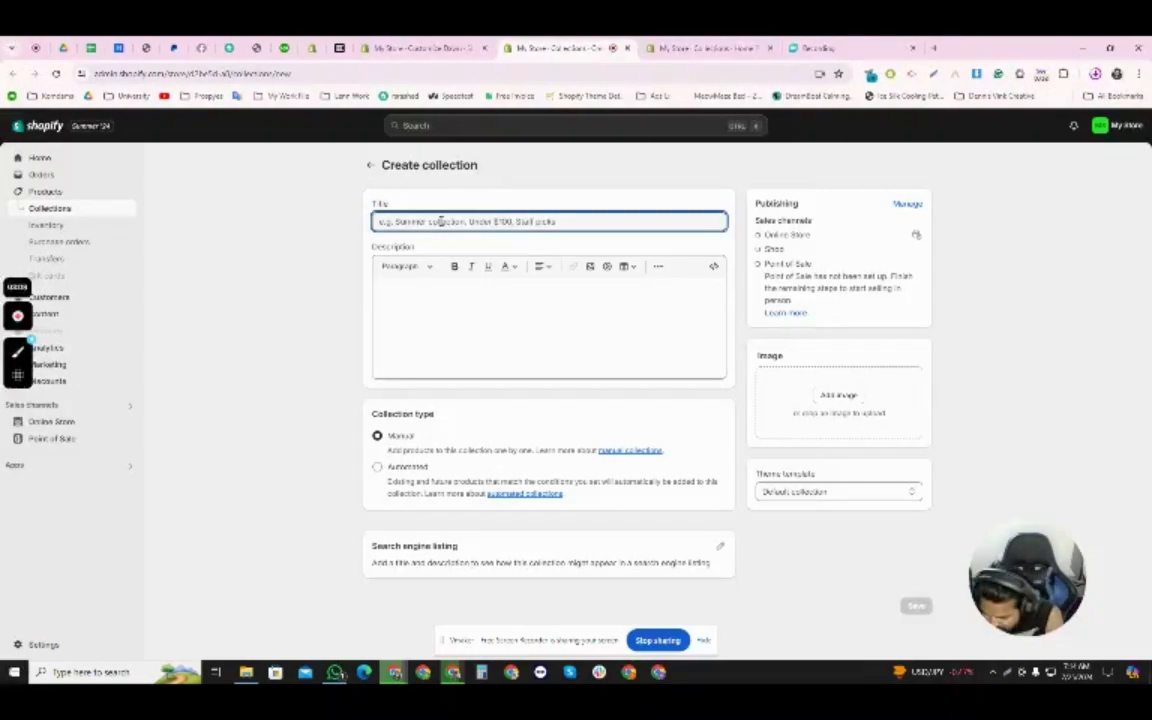
{"action": "type", "text": "By"}
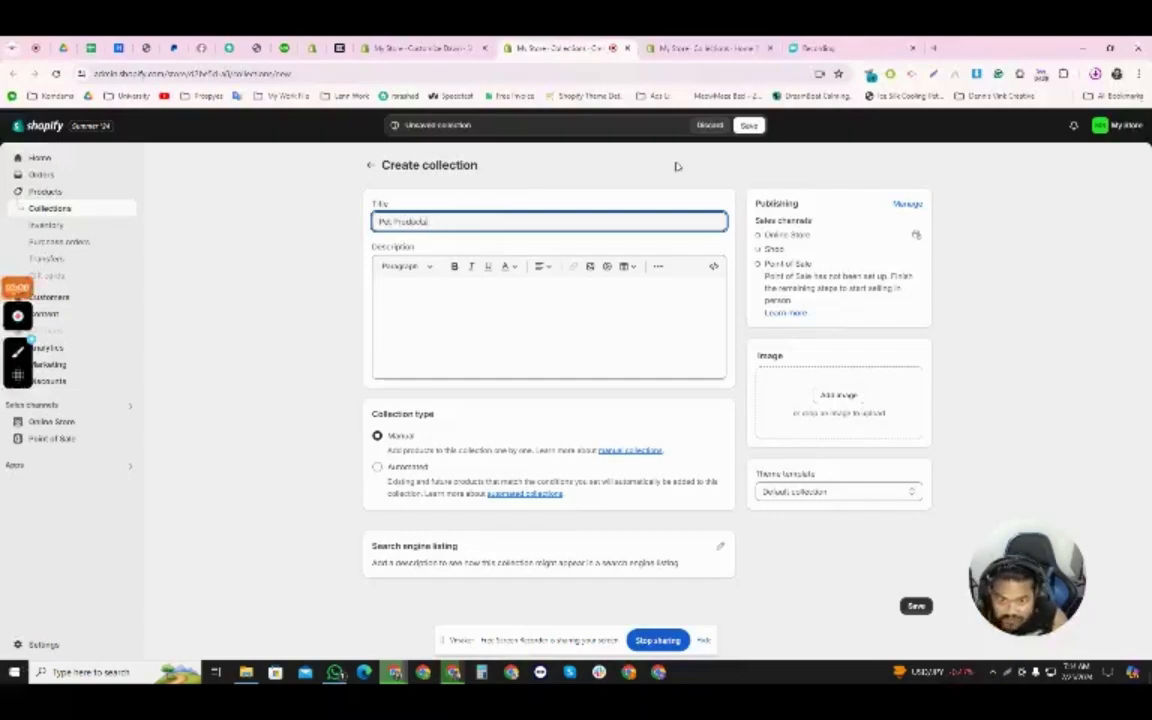
{"action": "left_click", "coordinate": [838, 398]}
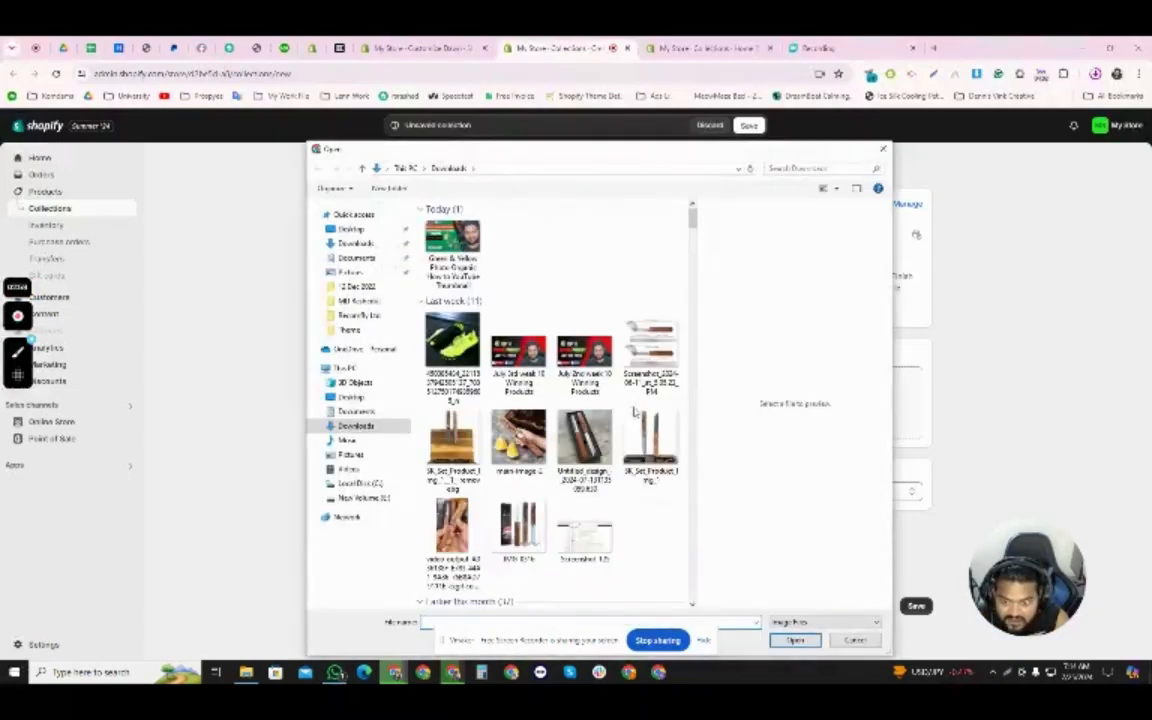
{"action": "scroll", "coordinate": [575, 428], "scroll_direction": "down", "scroll_amount": 3}
{"action": "scroll", "coordinate": [575, 428], "scroll_direction": "down", "scroll_amount": 15}
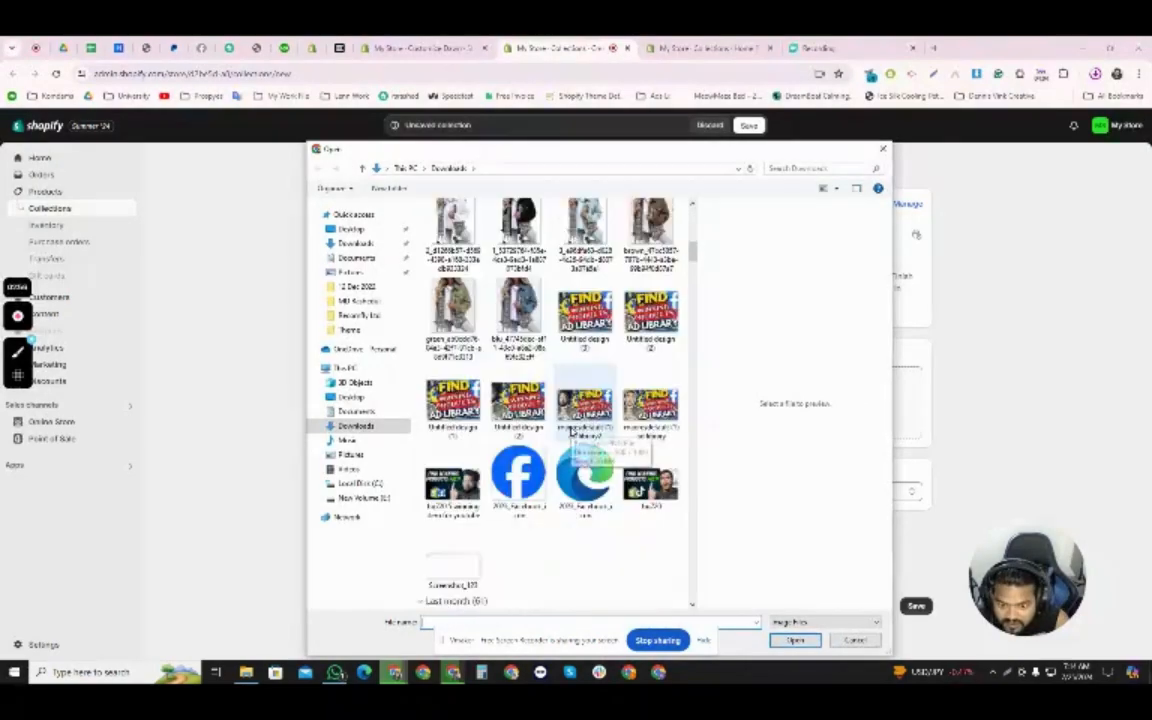
{"action": "scroll", "coordinate": [573, 430], "scroll_direction": "down", "scroll_amount": 10}
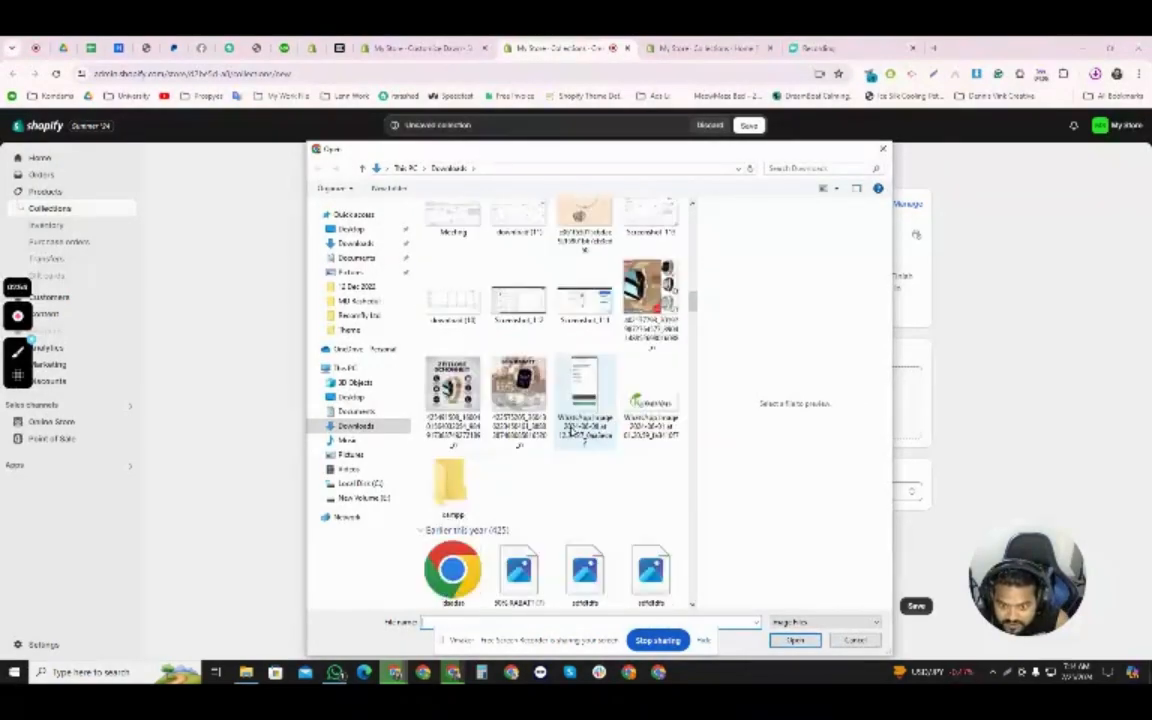
{"action": "scroll", "coordinate": [573, 430], "scroll_direction": "down", "scroll_amount": 5}
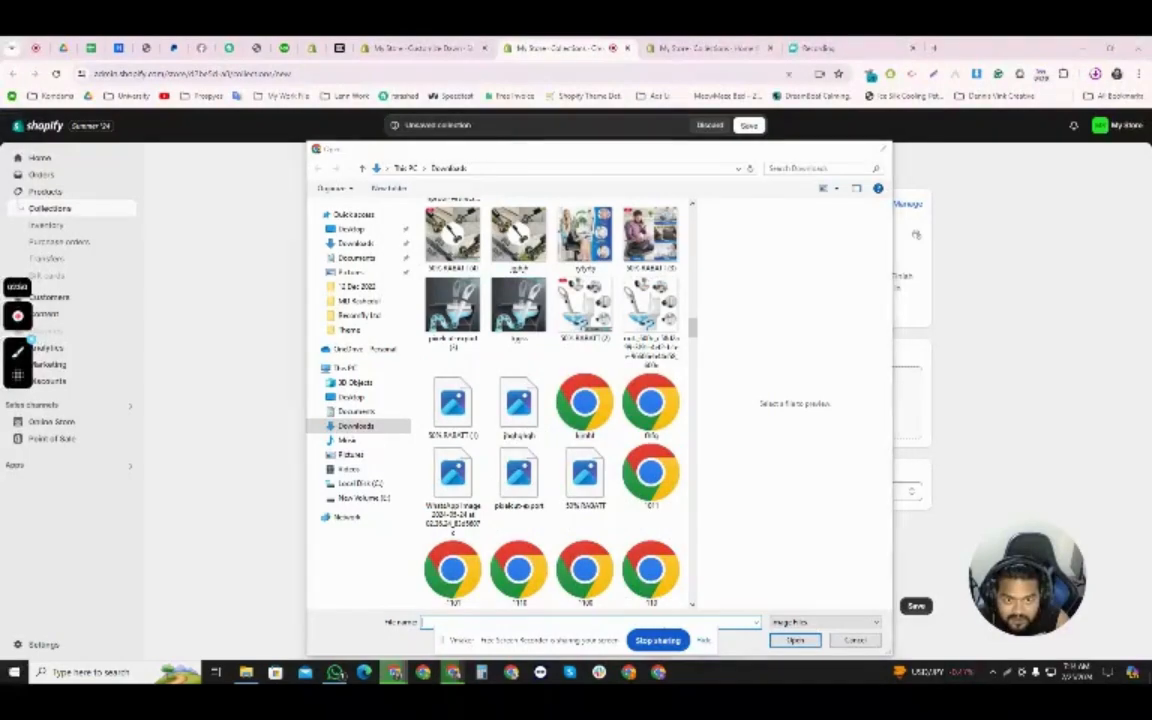
{"action": "key", "text": "Escape"}
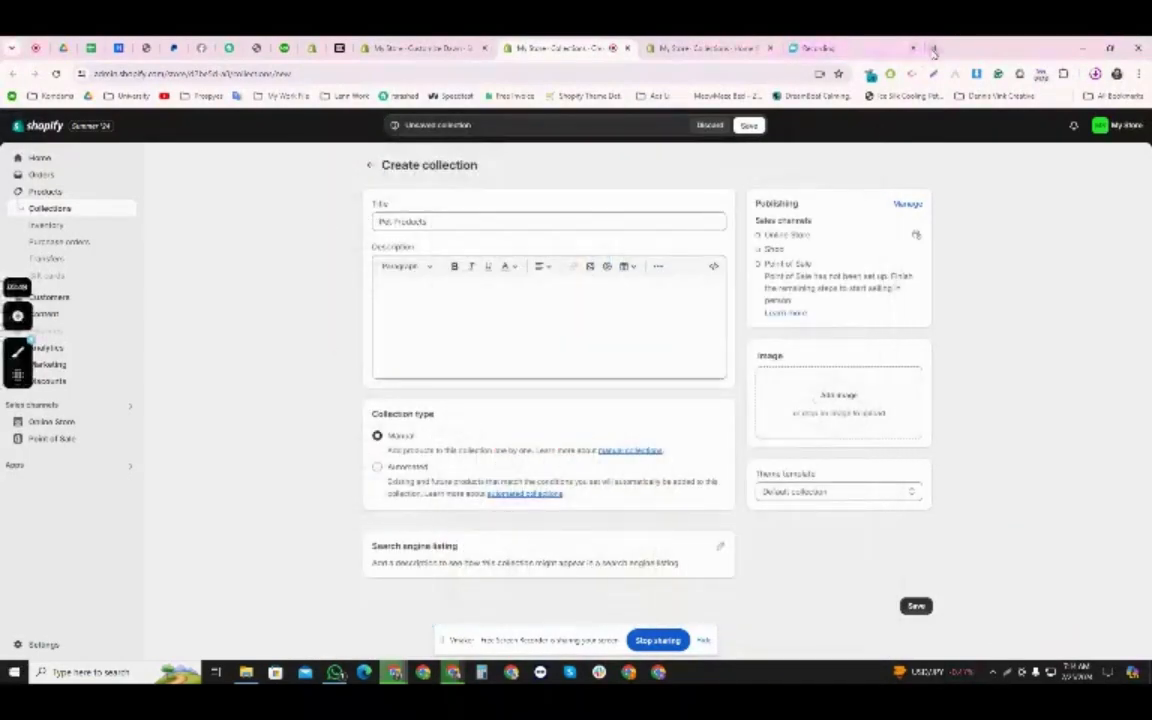
- Search Google Images for "Pet products" in a new browser tab
{"action": "left_click", "coordinate": [931, 47]}
{"action": "left_click", "coordinate": [601, 73]}
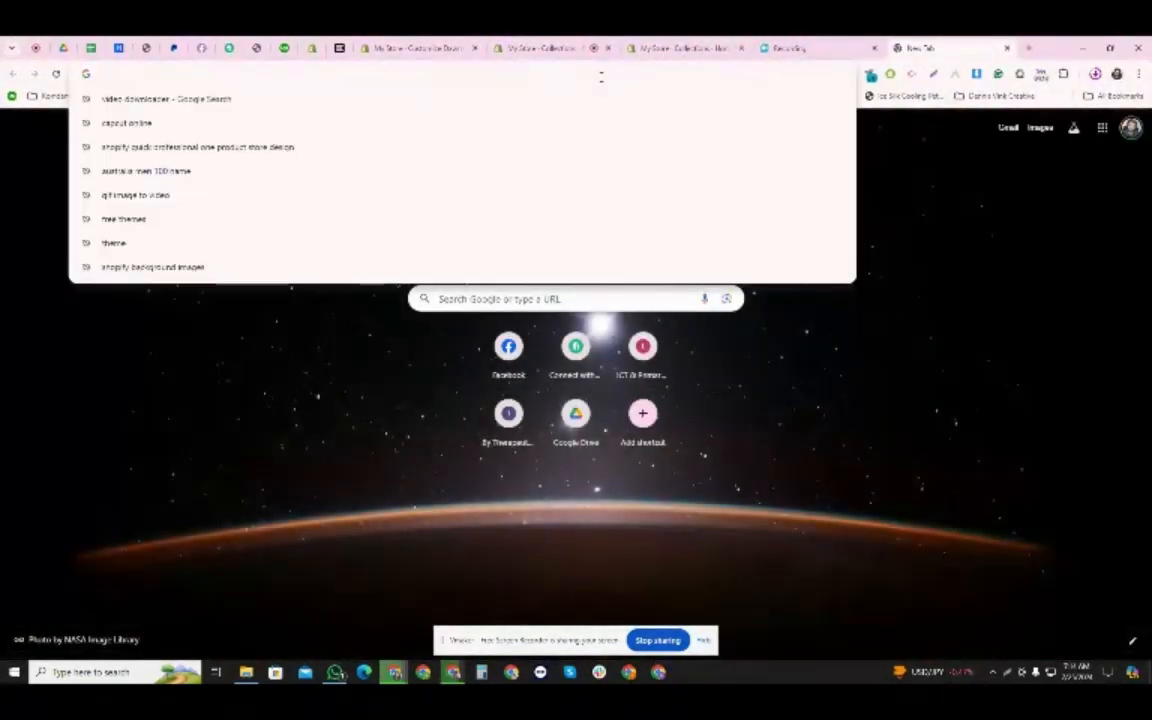
{"action": "type", "text": "Pet cond"}
{"action": "type", "text": "ucts"}
{"action": "key", "text": "Return"}
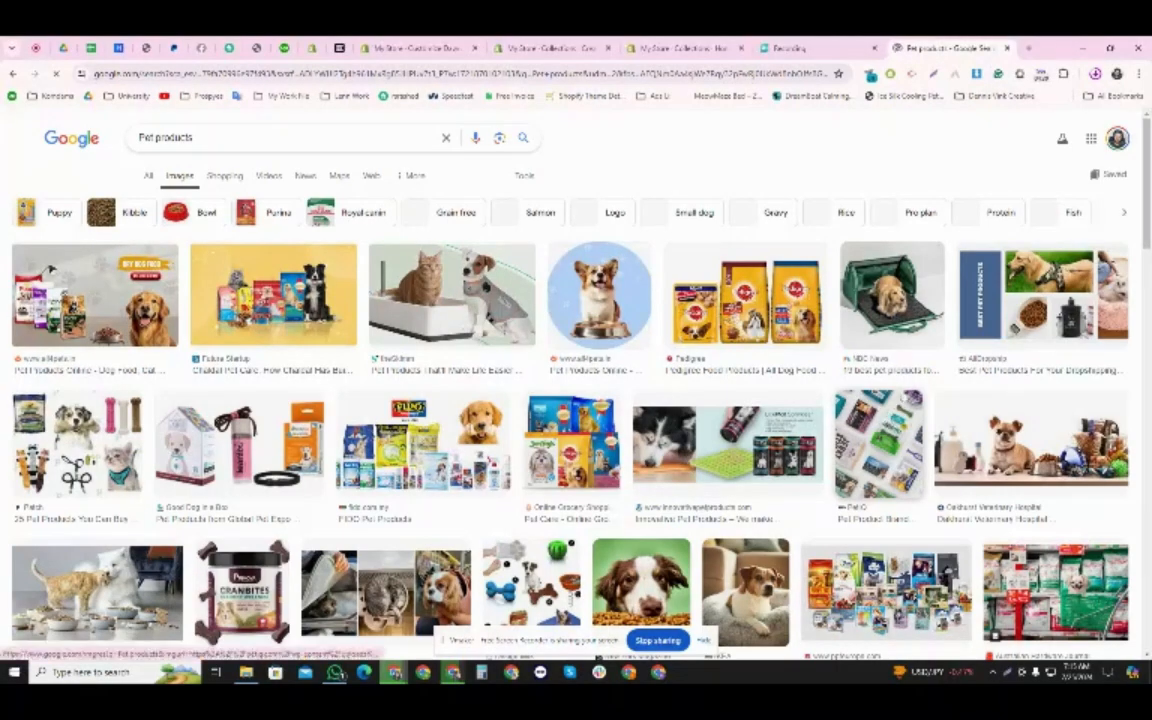
- Save the NBC News image of the dog in the green carrier to Downloads and return to the unsaved Pet Products collection
{"action": "left_click", "coordinate": [884, 318]}
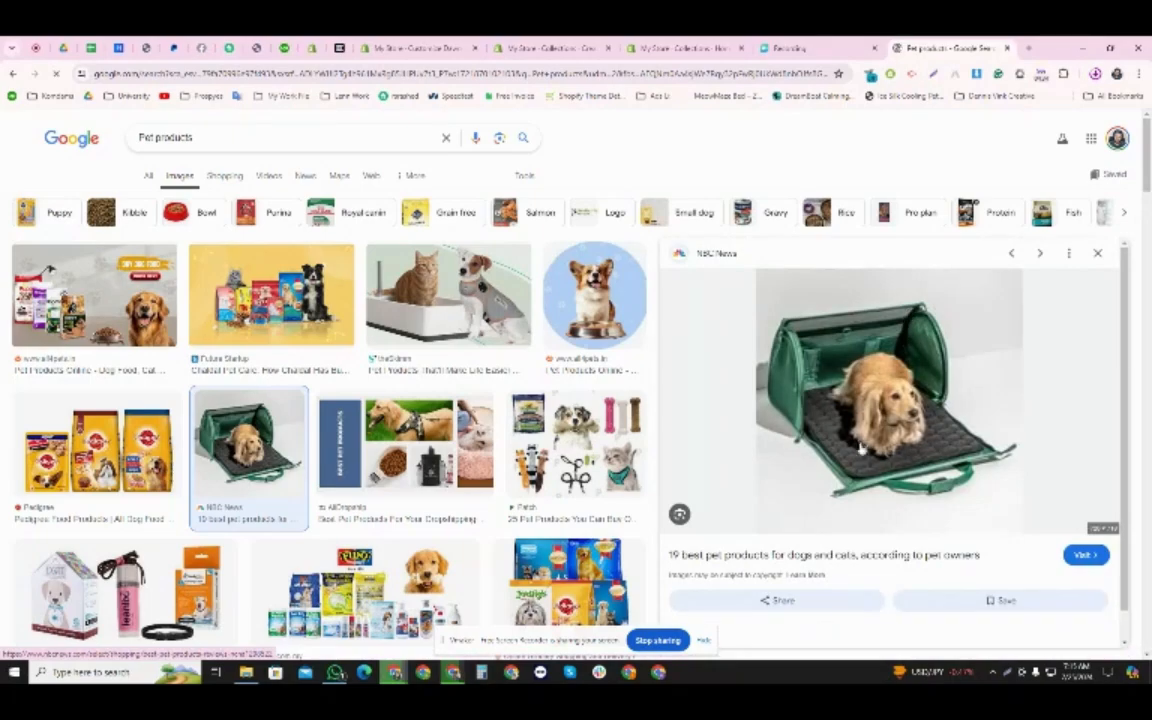
{"action": "right_click", "coordinate": [877, 349]}
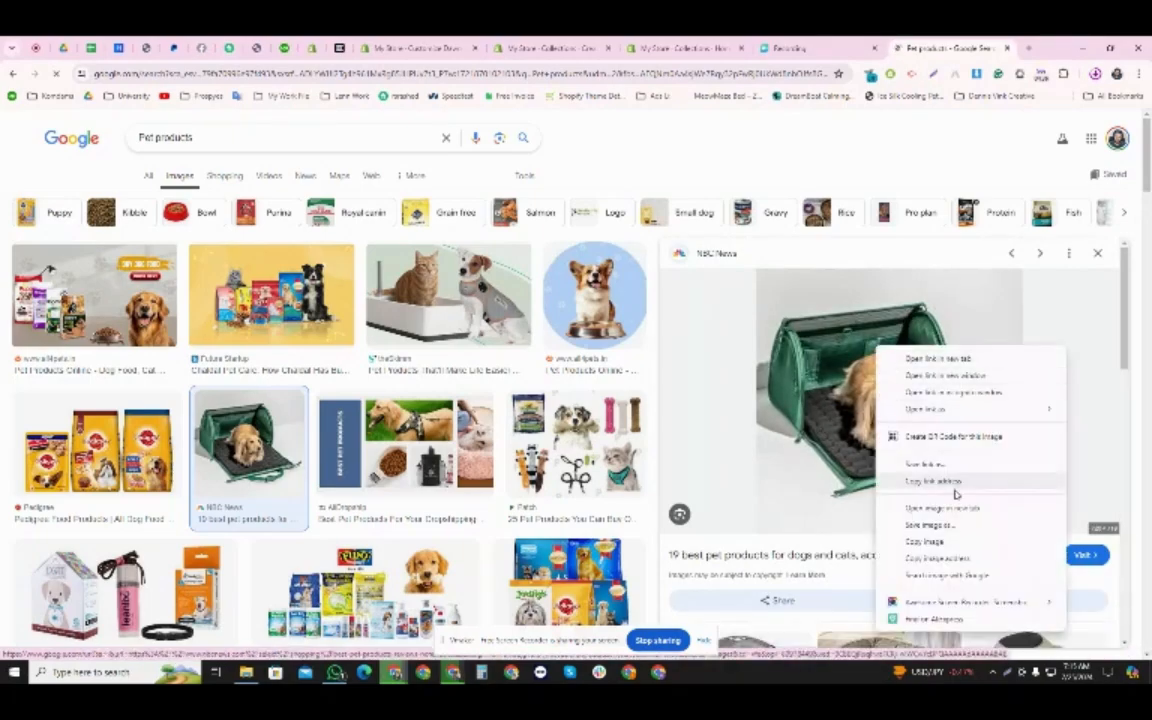
{"action": "left_click", "coordinate": [930, 524]}
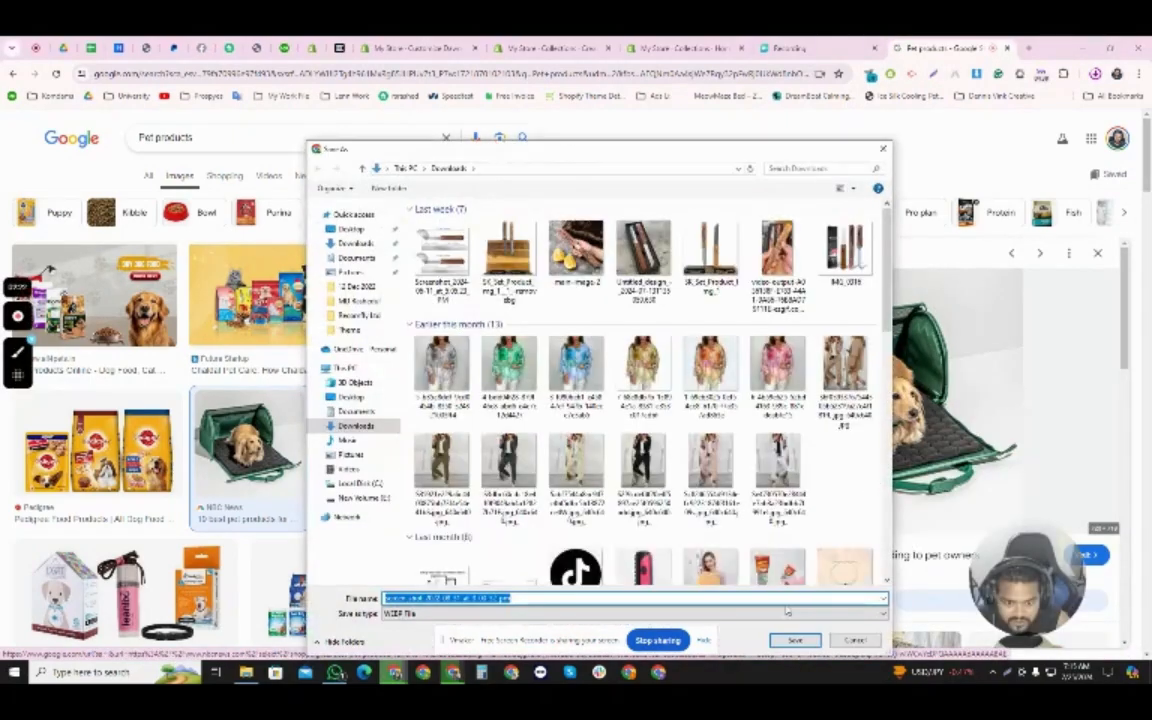
{"action": "left_click", "coordinate": [796, 639]}
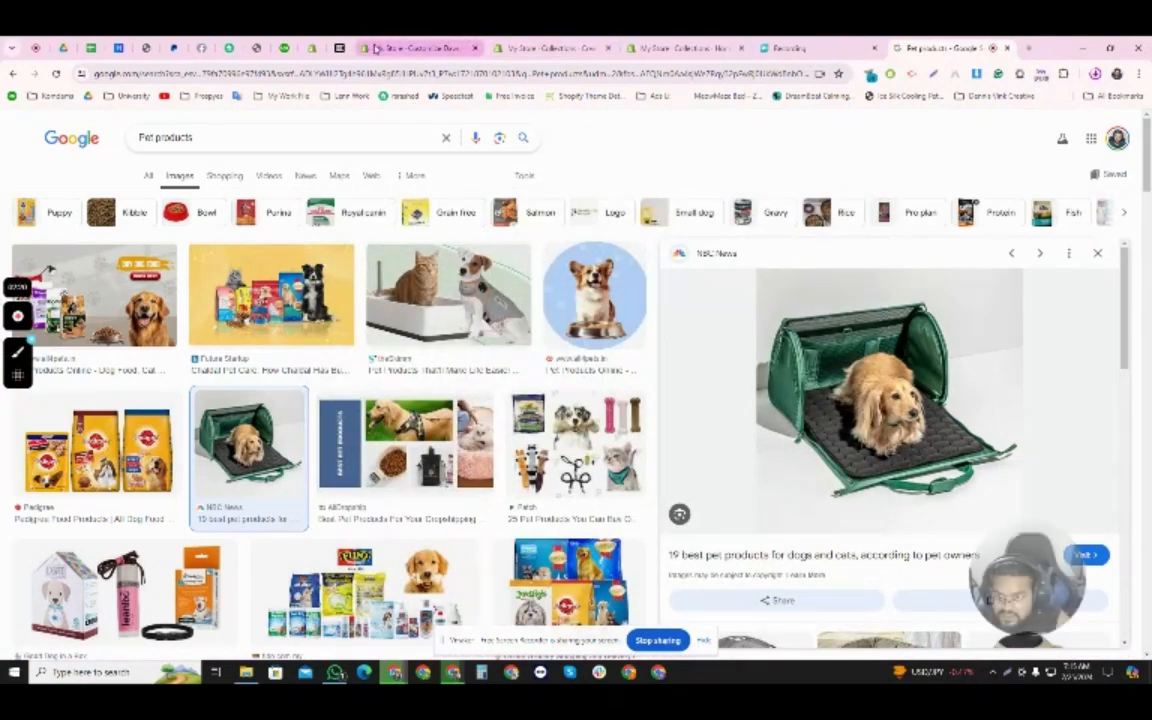
{"action": "left_click", "coordinate": [545, 47]}
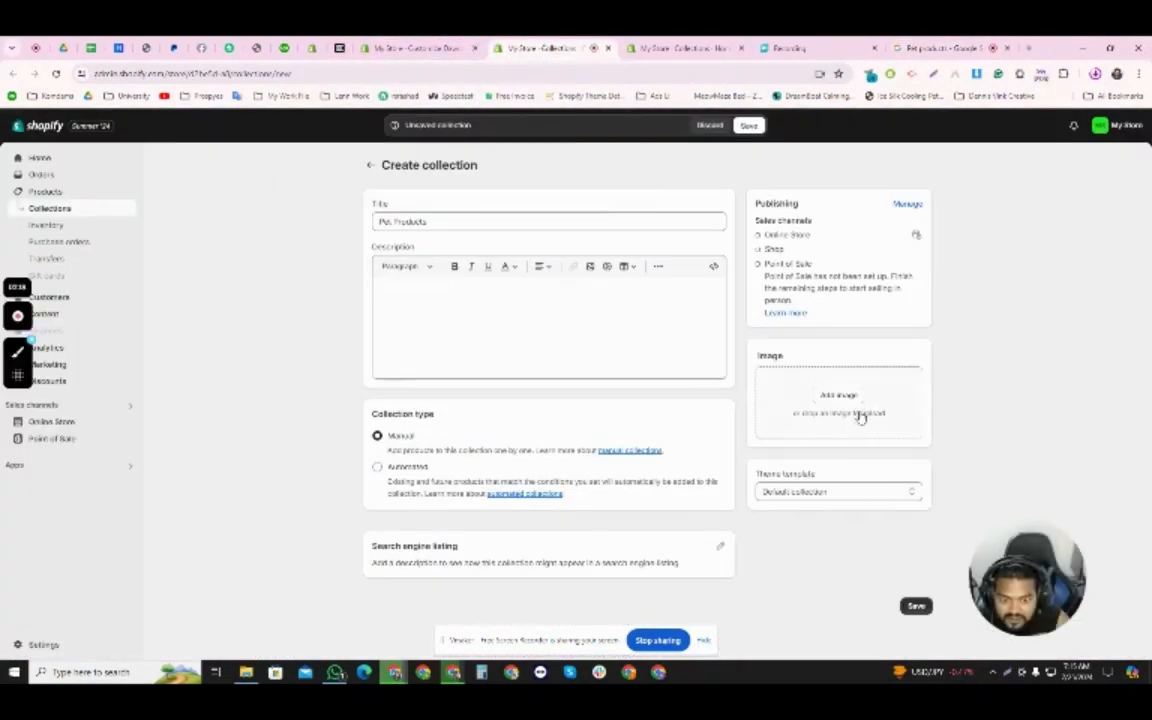
- Choose the downloaded image of the dog in the green carrier for the Pet Products collection's image upload
{"action": "left_click", "coordinate": [840, 395]}
{"action": "left_click", "coordinate": [452, 250]}
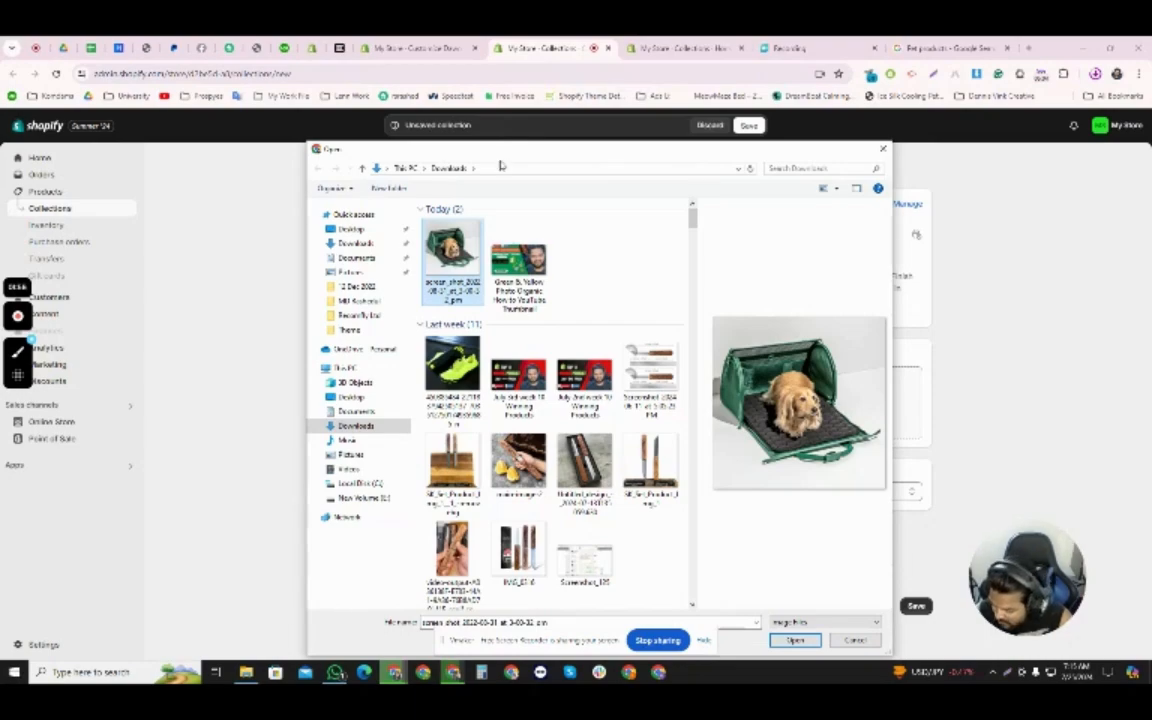
{"action": "key", "text": "super+r"}
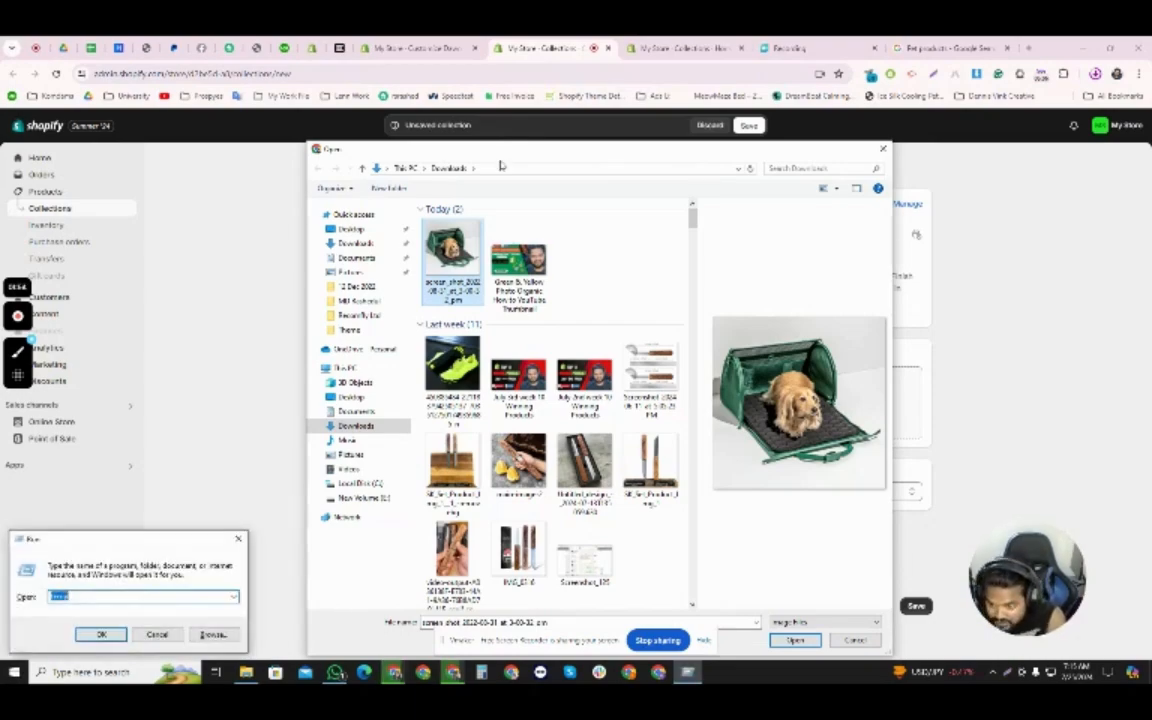
{"action": "type", "text": "t"}
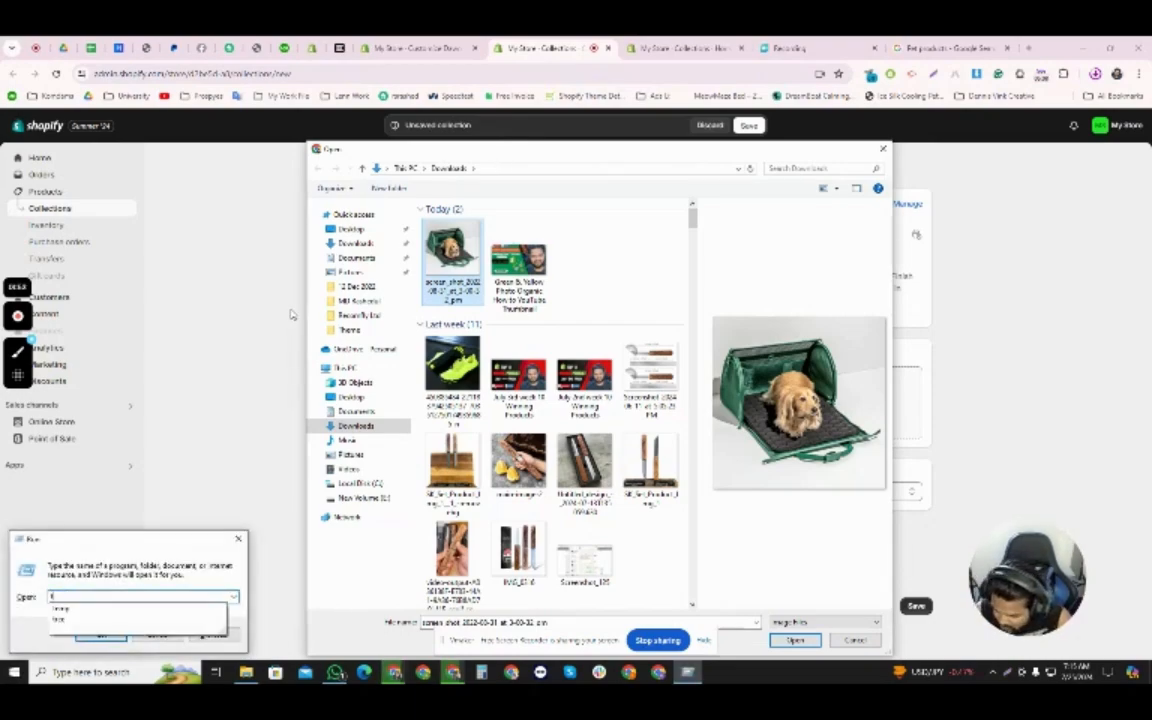
{"action": "type", "text": "ree"}
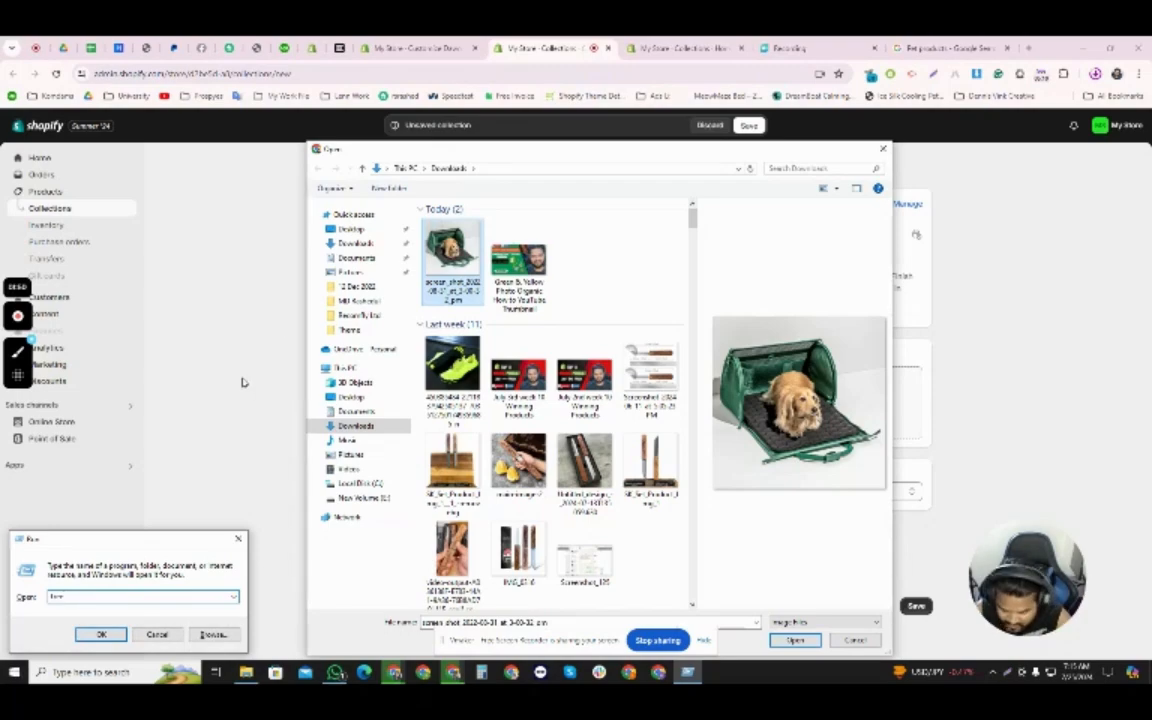
{"action": "left_click", "coordinate": [104, 636]}
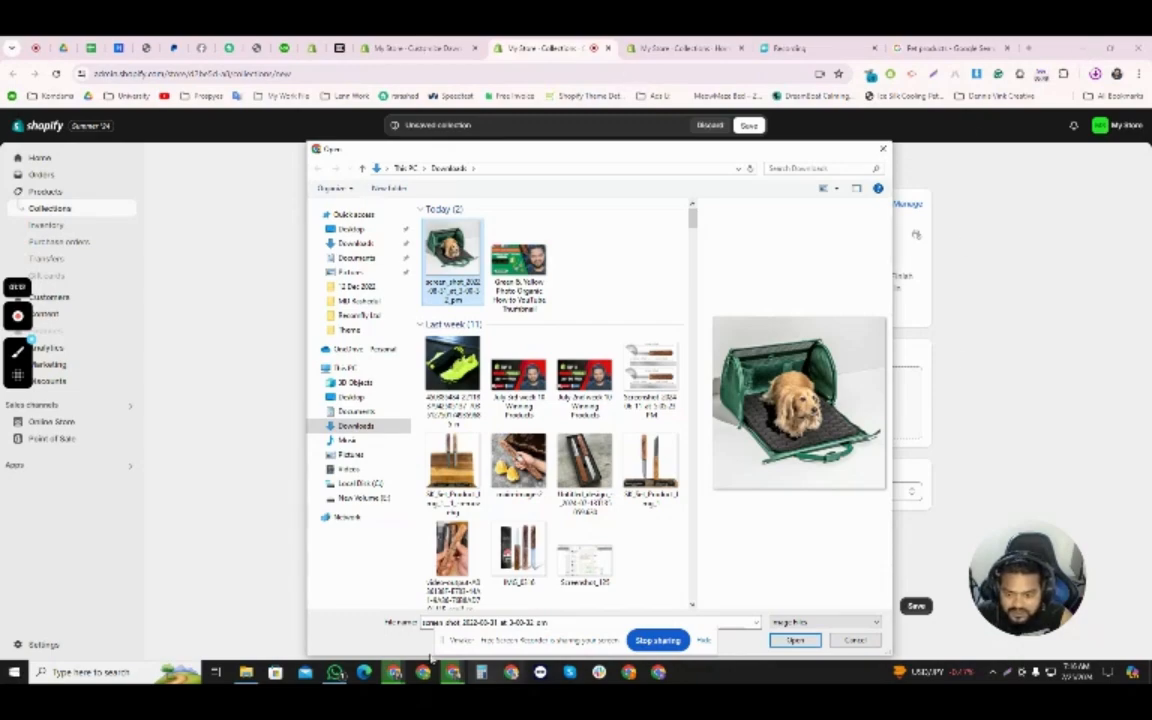
{"action": "key", "text": "super+r"}
{"action": "key", "text": "Return"}
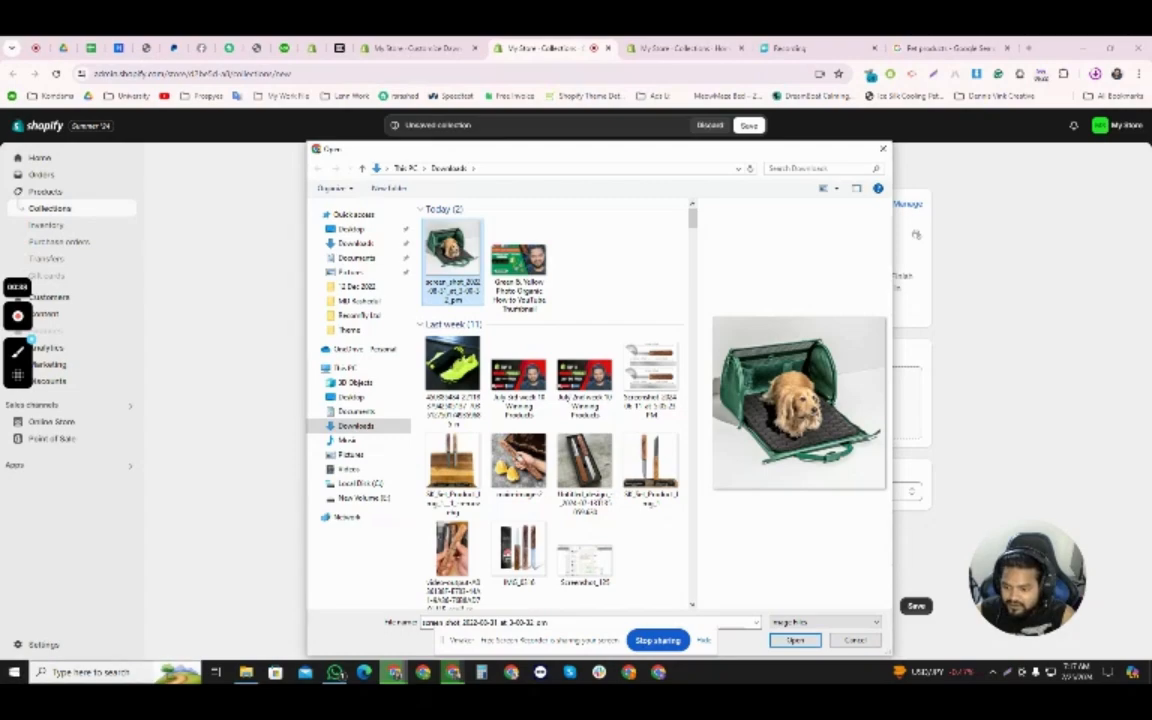
{"action": "left_click", "coordinate": [117, 673]}
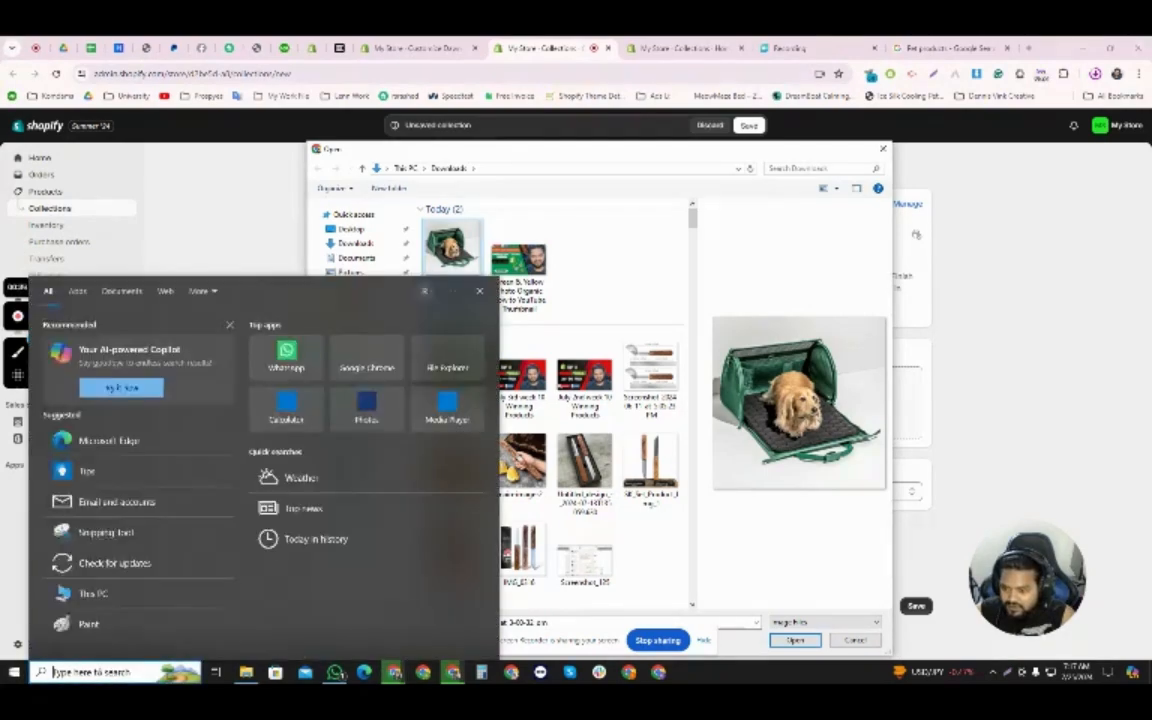
{"action": "left_click", "coordinate": [14, 674]}
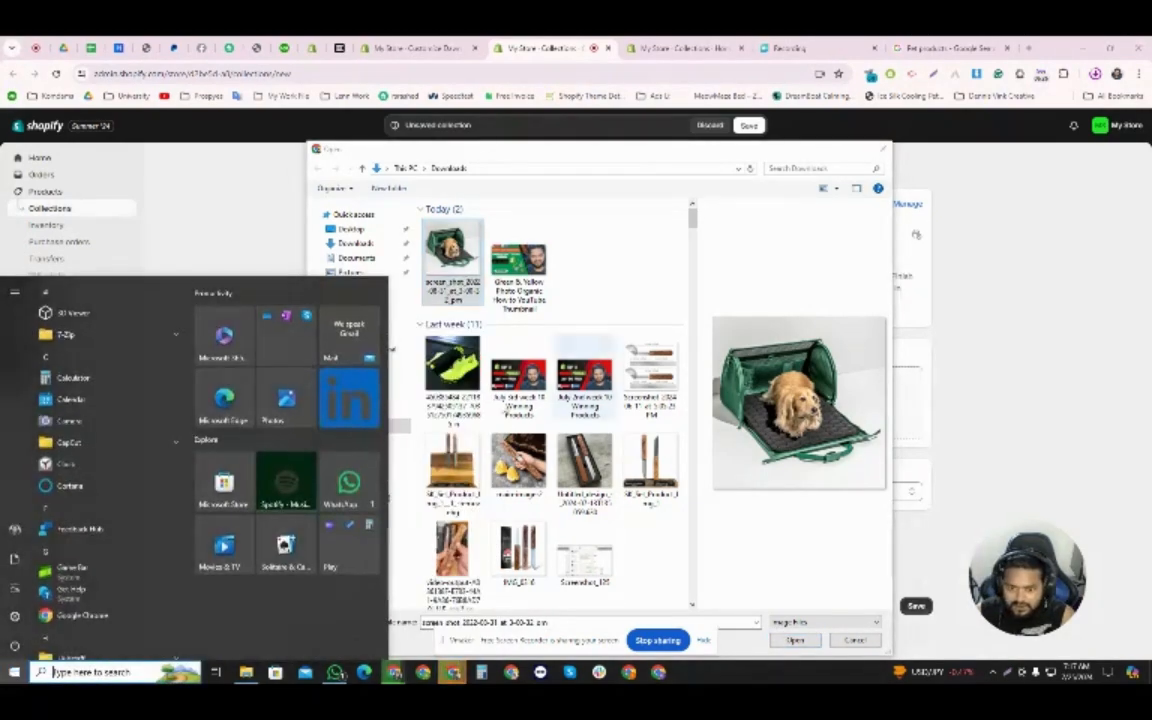
{"action": "left_click", "coordinate": [14, 674]}
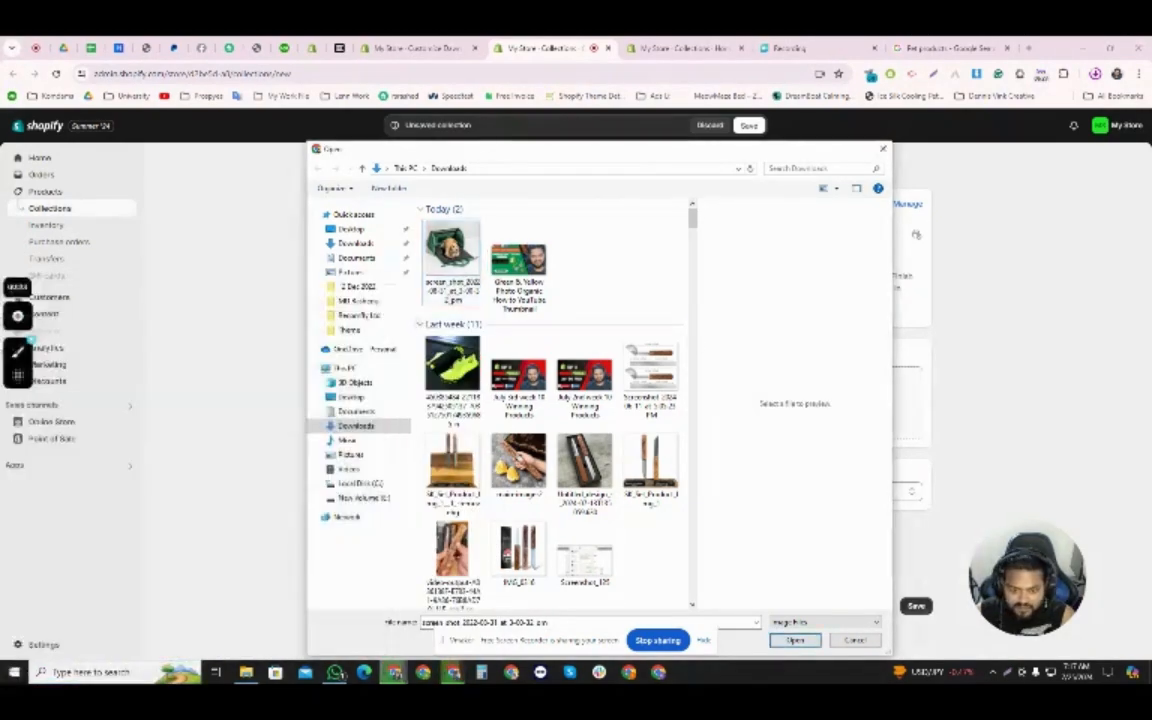
- Upload the selected dog carrier image and save the Pet Products collection
{"action": "left_click", "coordinate": [795, 641]}
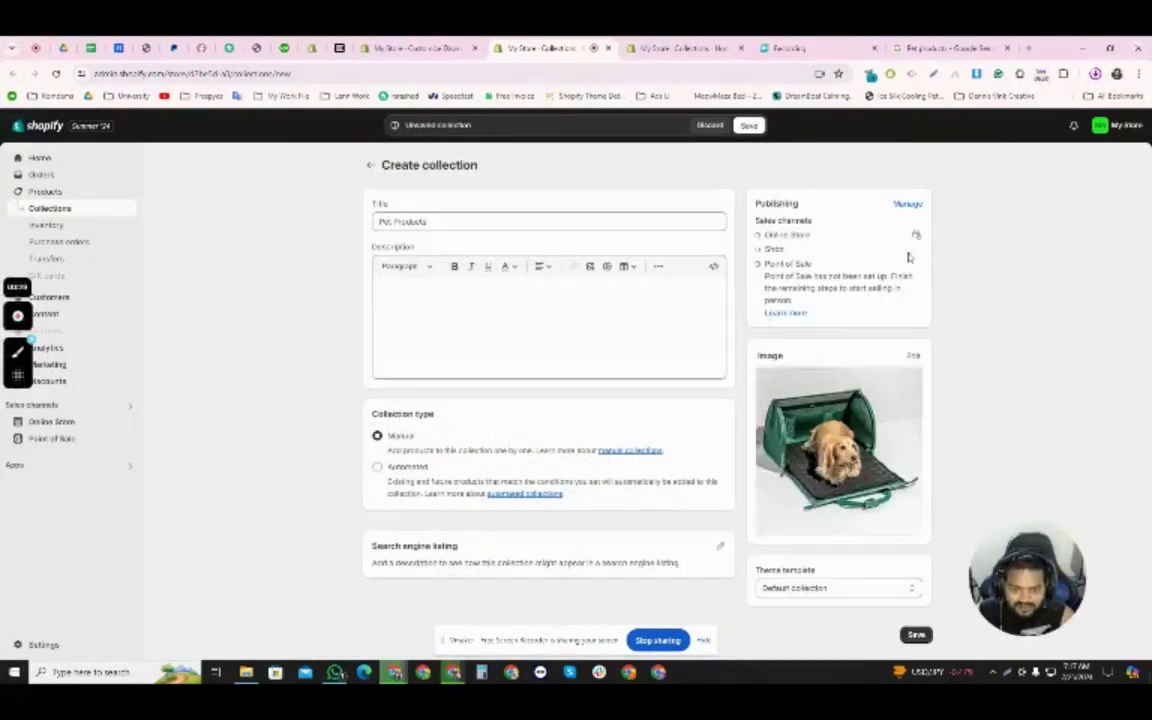
{"action": "left_click", "coordinate": [914, 634]}
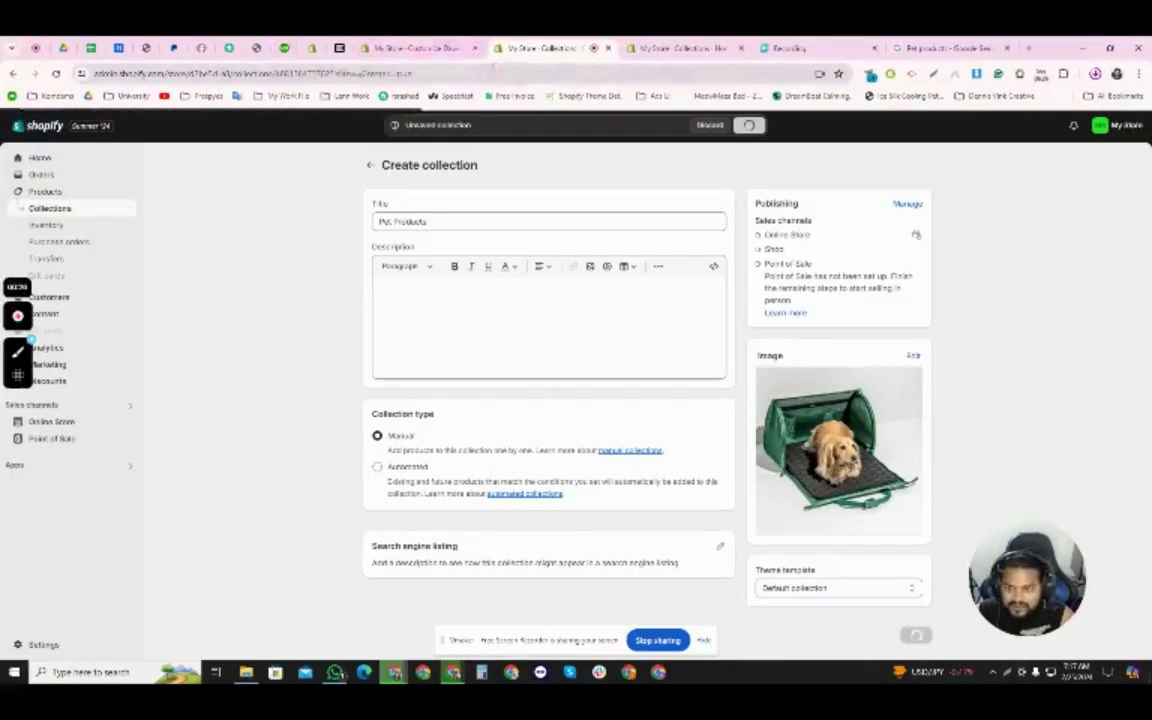
- Return to the theme editor, save the home page and reload the editor
{"action": "left_click", "coordinate": [415, 48]}
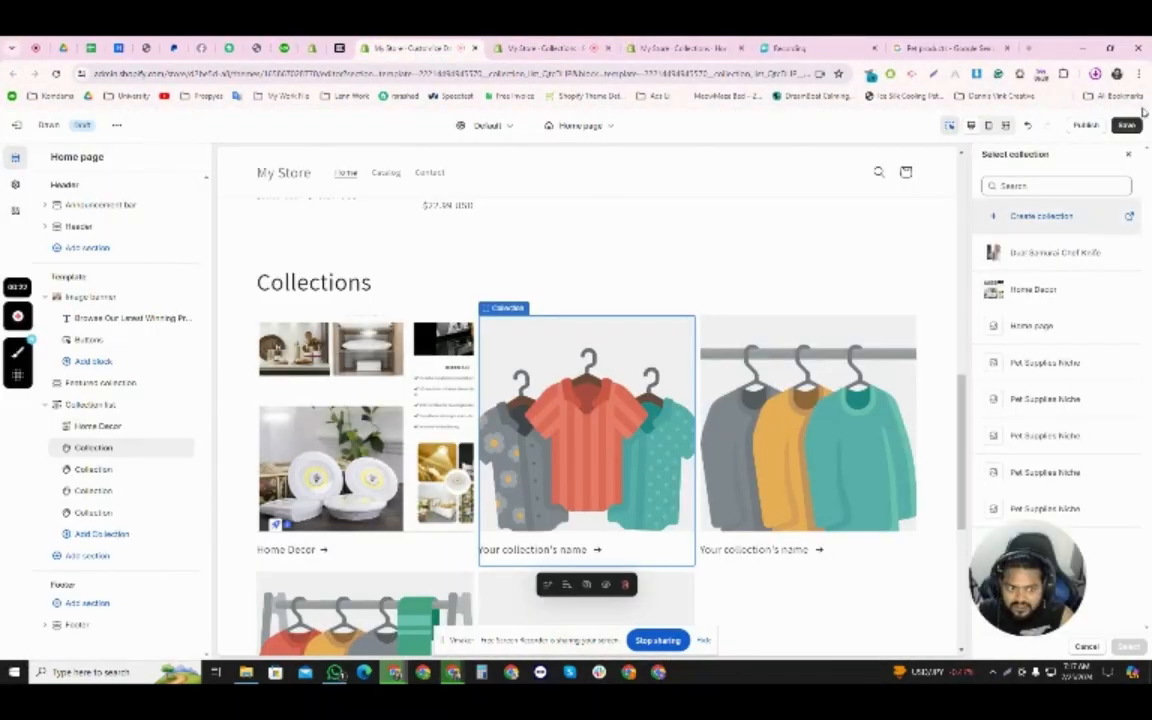
{"action": "left_click", "coordinate": [1127, 125]}
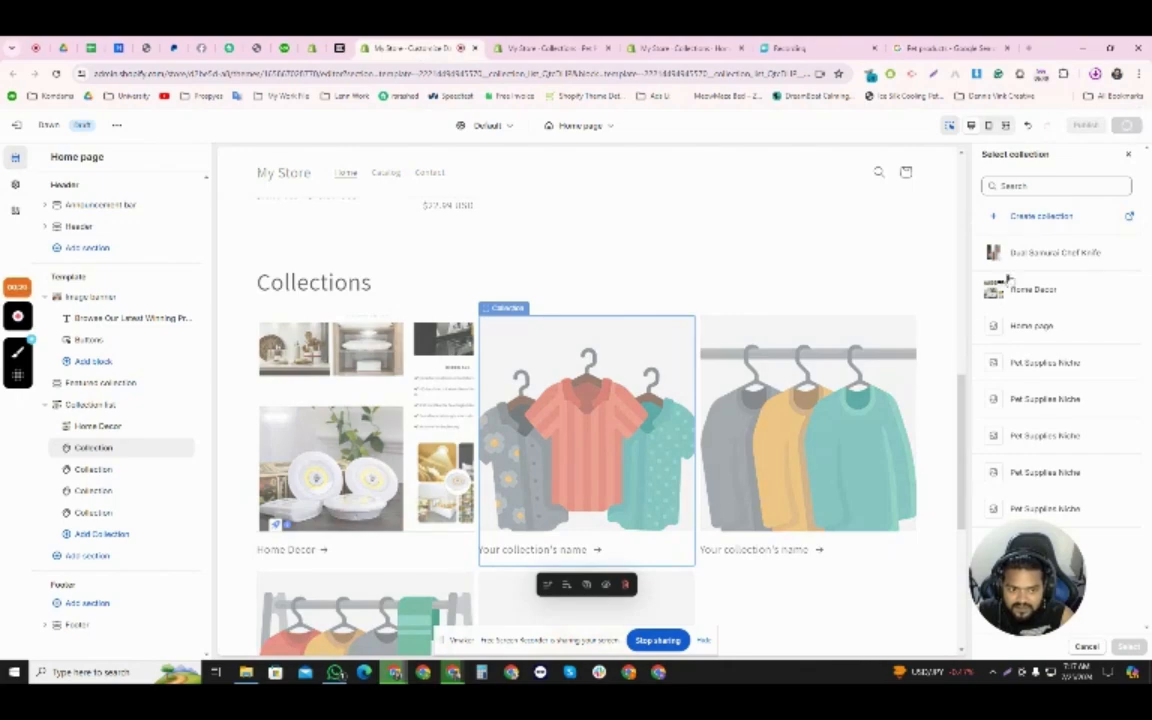
{"action": "left_click", "coordinate": [56, 74]}
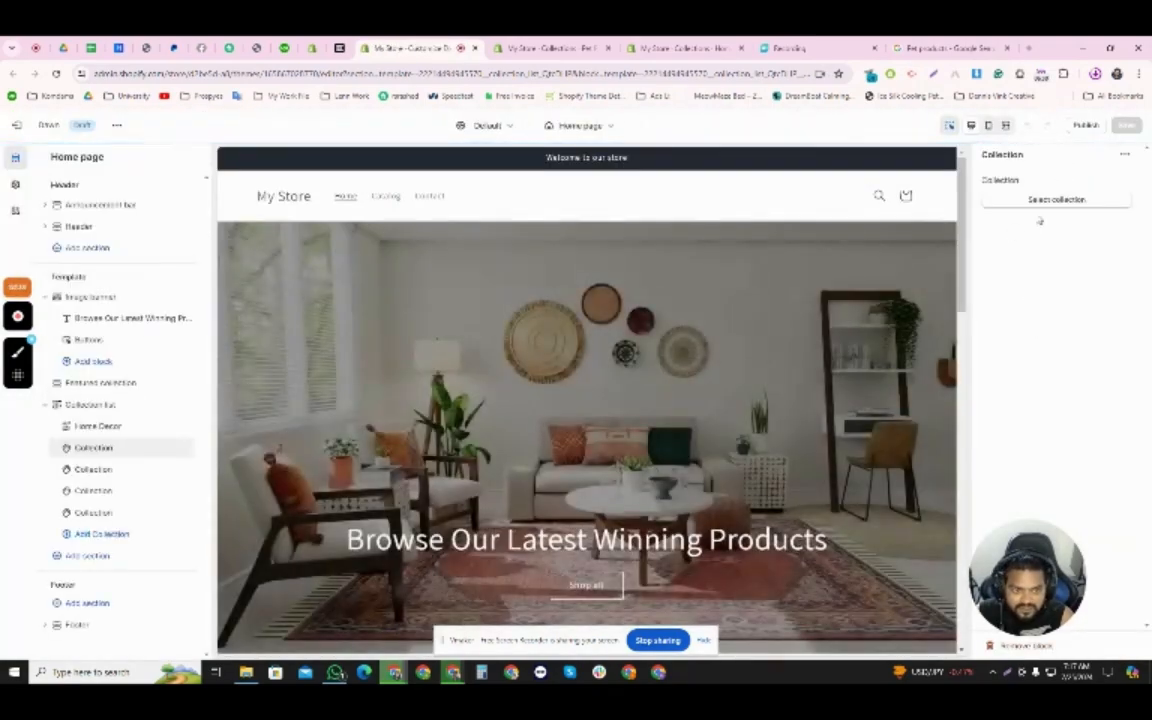
- Assign the Pet Products collection to the second block of the Collection list section and save the home page
{"action": "left_click", "coordinate": [1056, 199]}
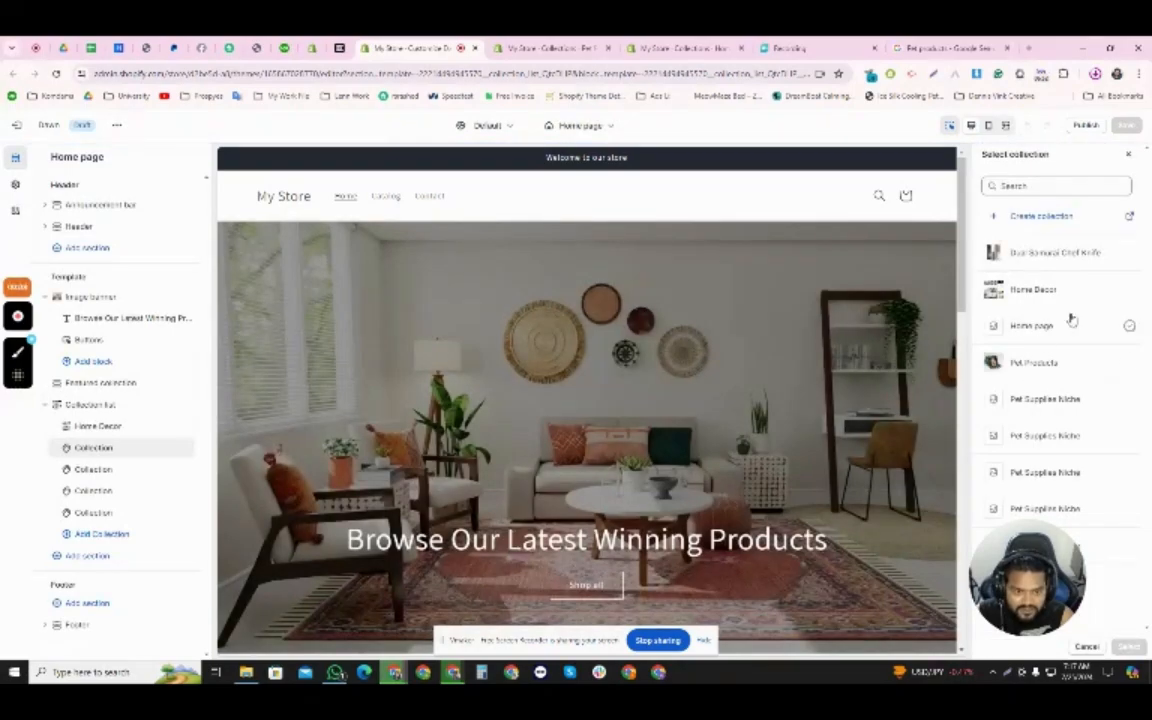
{"action": "left_click", "coordinate": [1063, 365]}
{"action": "scroll", "coordinate": [743, 517], "scroll_direction": "down", "scroll_amount": 3}
{"action": "scroll", "coordinate": [740, 516], "scroll_direction": "up", "scroll_amount": 2}
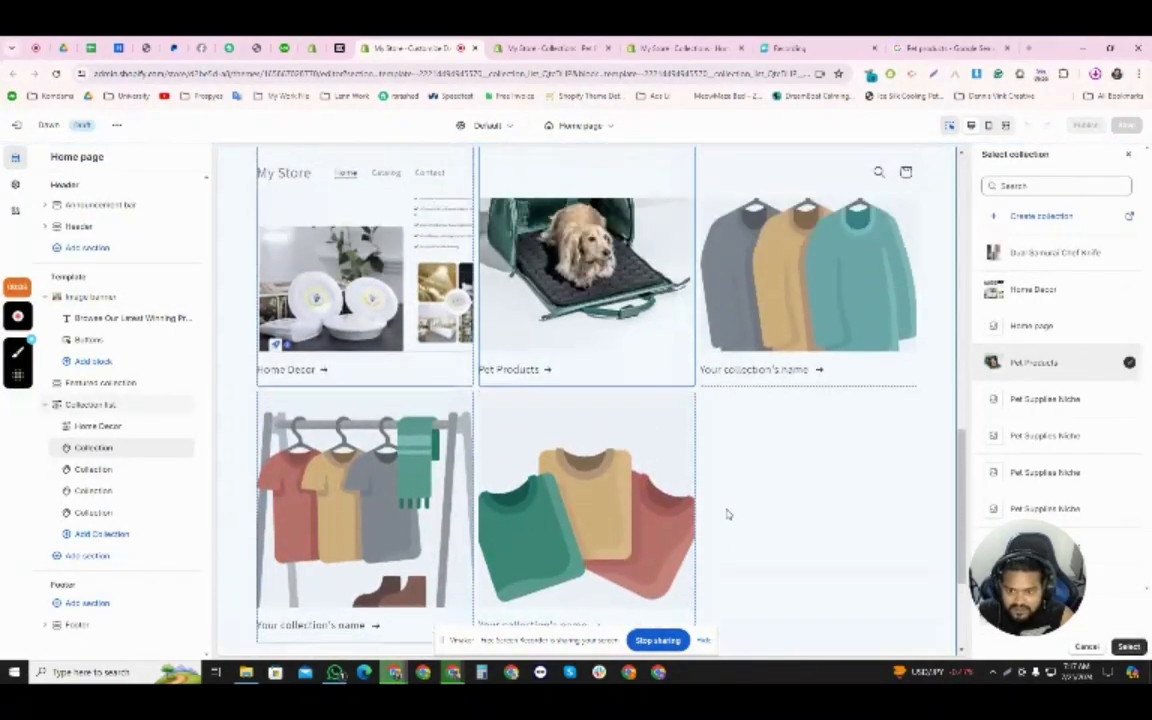
{"action": "left_click", "coordinate": [1129, 647]}
{"action": "scroll", "coordinate": [769, 521], "scroll_direction": "up", "scroll_amount": 1}
{"action": "scroll", "coordinate": [769, 521], "scroll_direction": "up", "scroll_amount": 2}
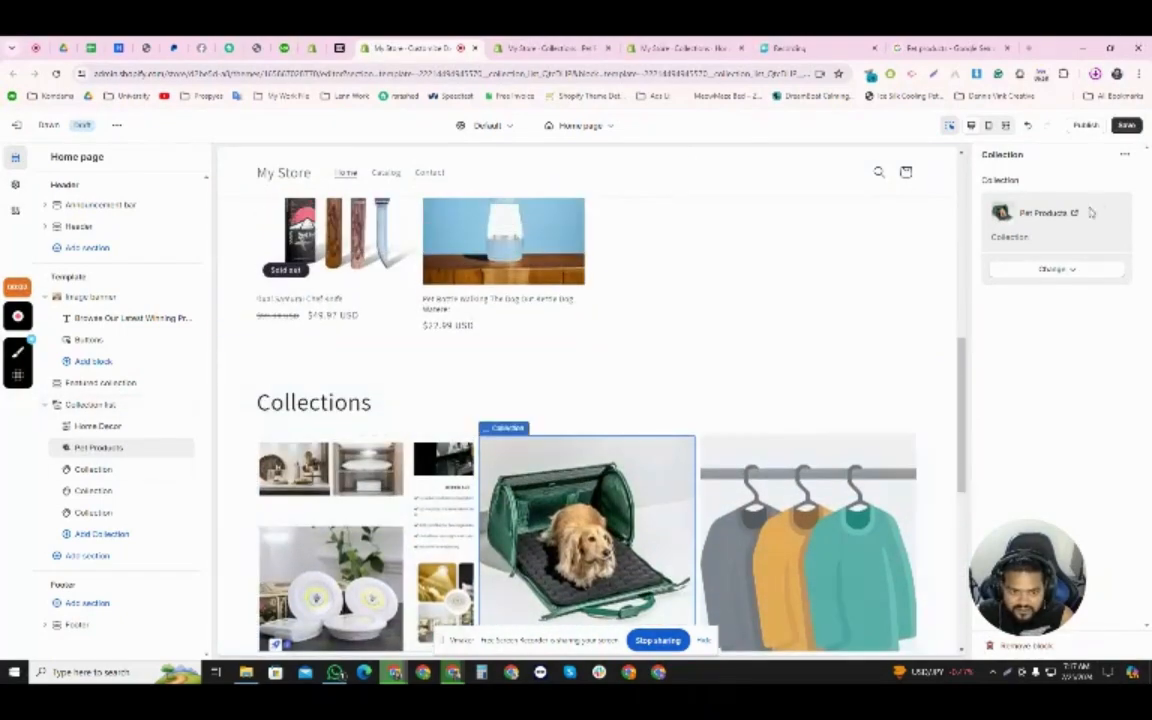
{"action": "left_click", "coordinate": [1126, 125]}
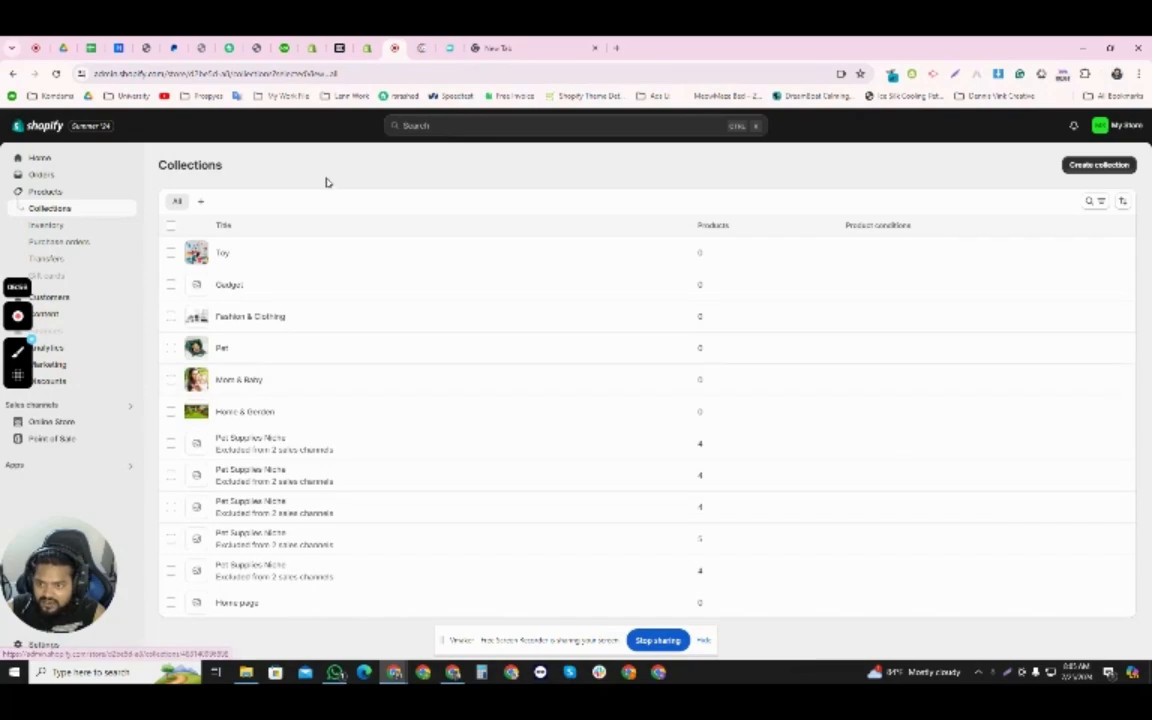
- Add the gadgets and accessories image from Downloads to the Gadget collection, save it and return to the theme editor
{"action": "left_click", "coordinate": [236, 286]}
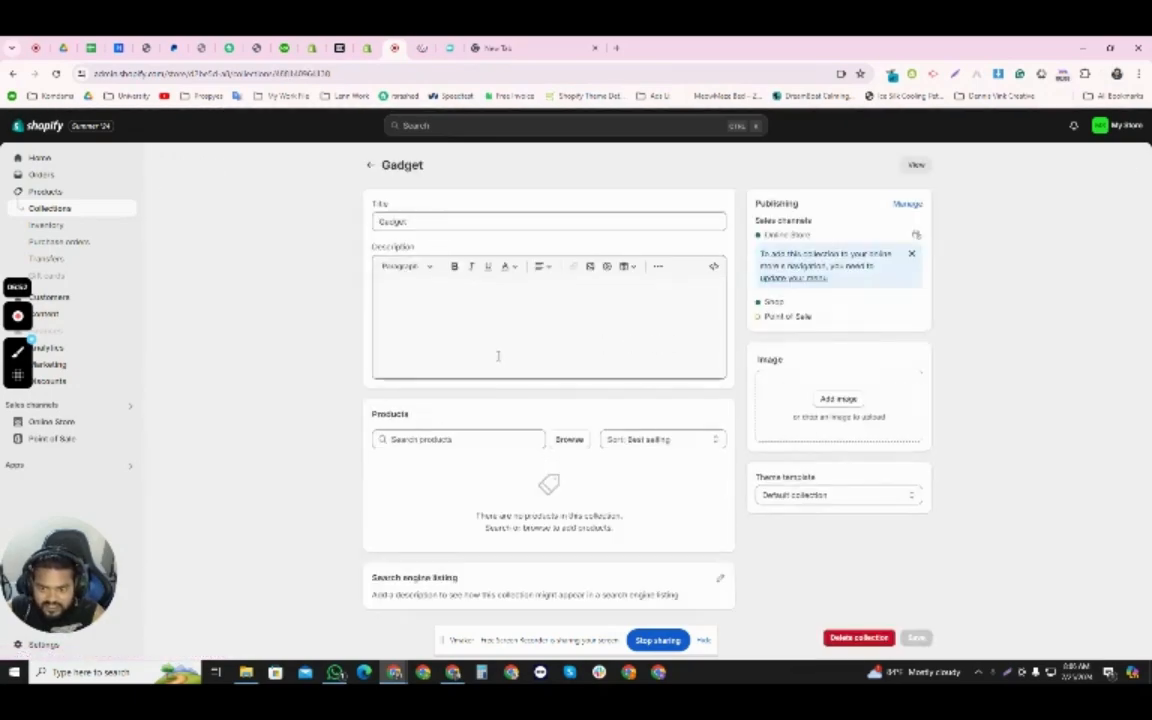
{"action": "left_click", "coordinate": [449, 330]}
{"action": "left_click", "coordinate": [838, 399]}
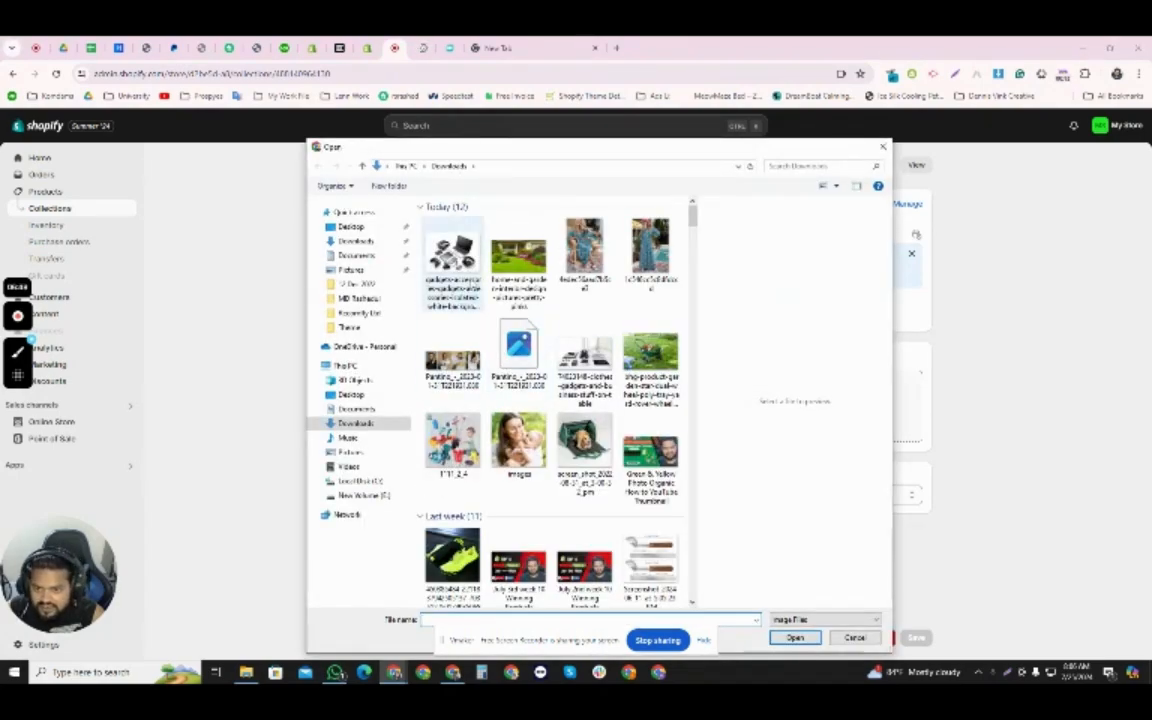
{"action": "left_click", "coordinate": [452, 262]}
{"action": "left_click", "coordinate": [794, 637]}
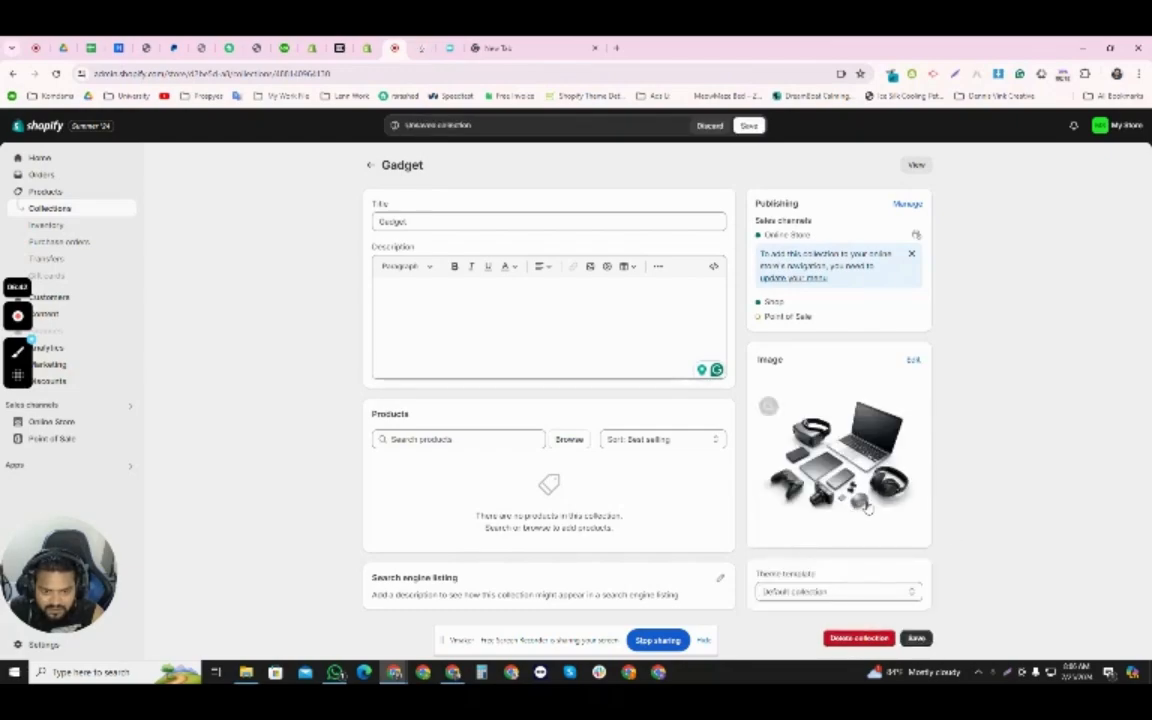
{"action": "left_click", "coordinate": [915, 640]}
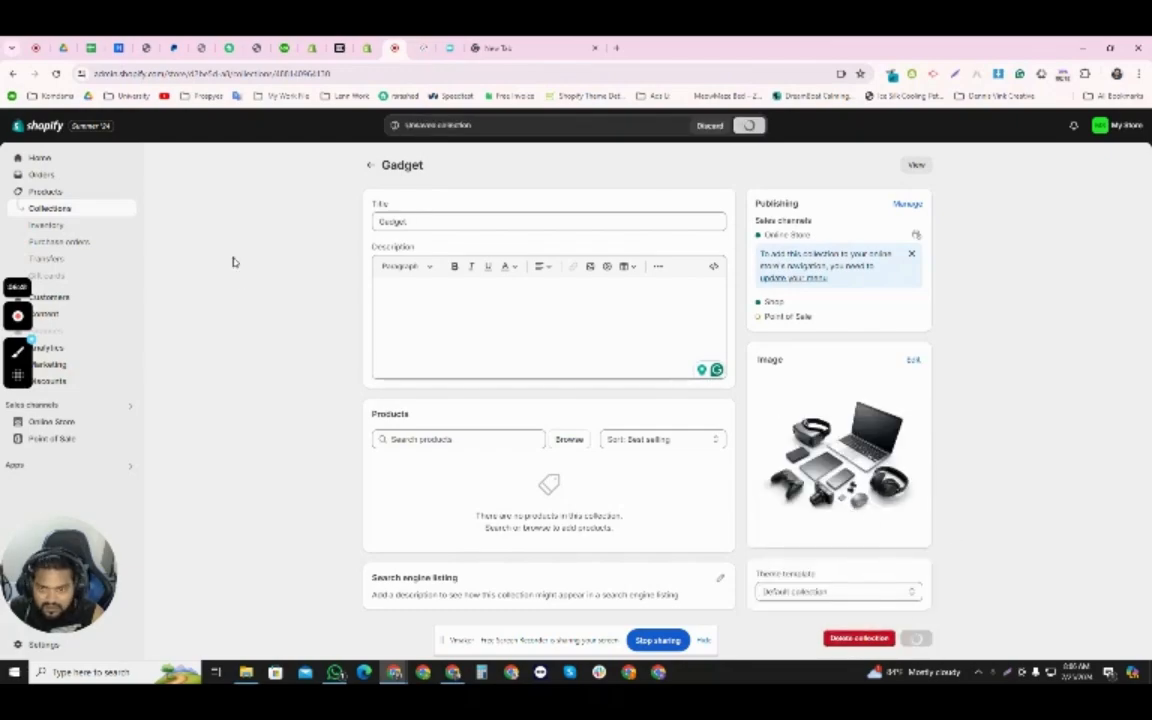
{"action": "left_click", "coordinate": [367, 48]}
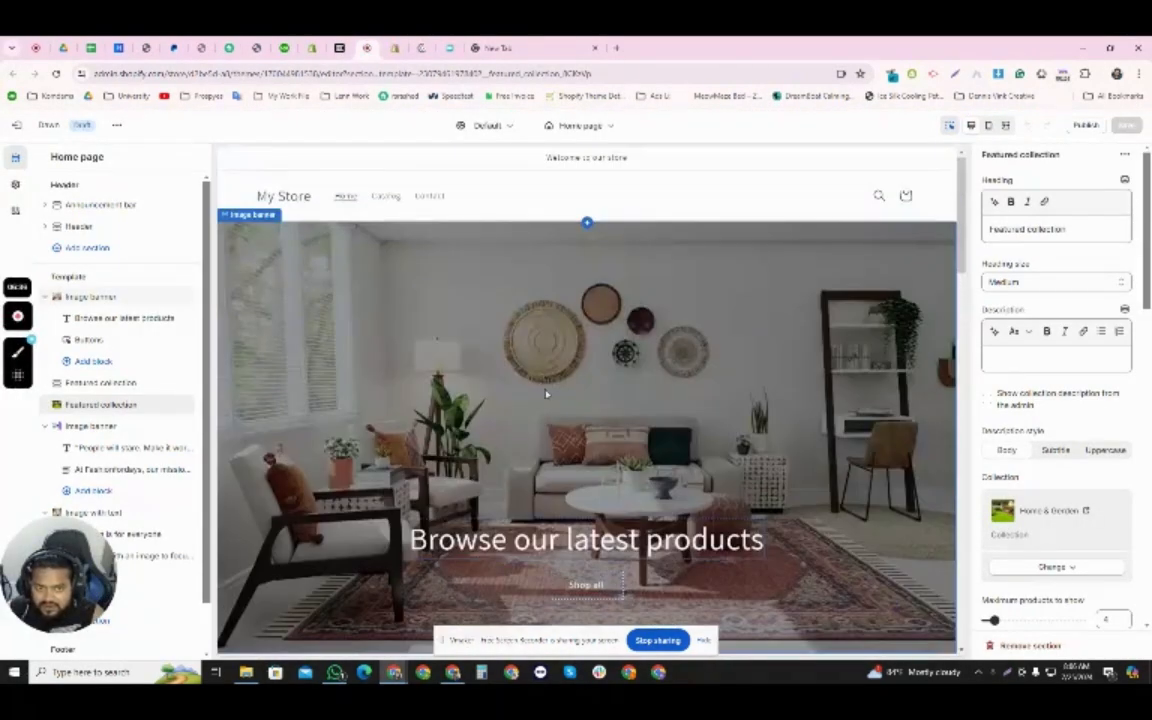
- Change the collection shown in the second Featured collection section to Fashion & Clothing
{"action": "scroll", "coordinate": [546, 394], "scroll_direction": "down", "scroll_amount": 10}
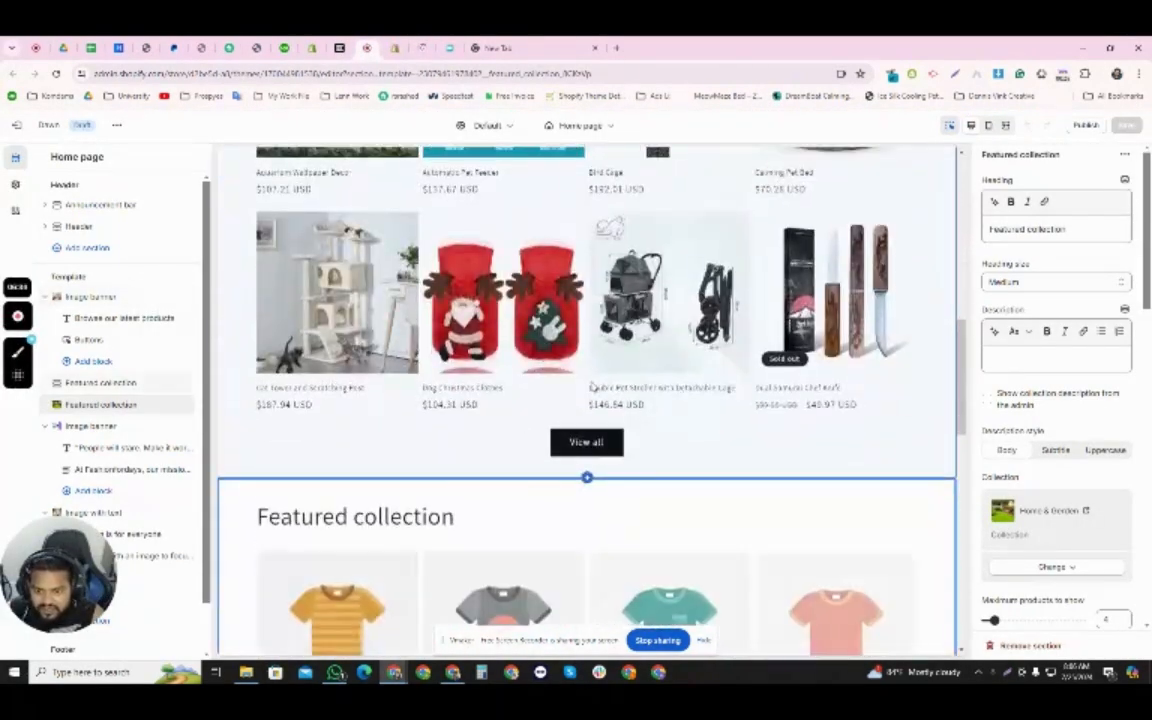
{"action": "scroll", "coordinate": [595, 382], "scroll_direction": "down", "scroll_amount": 3}
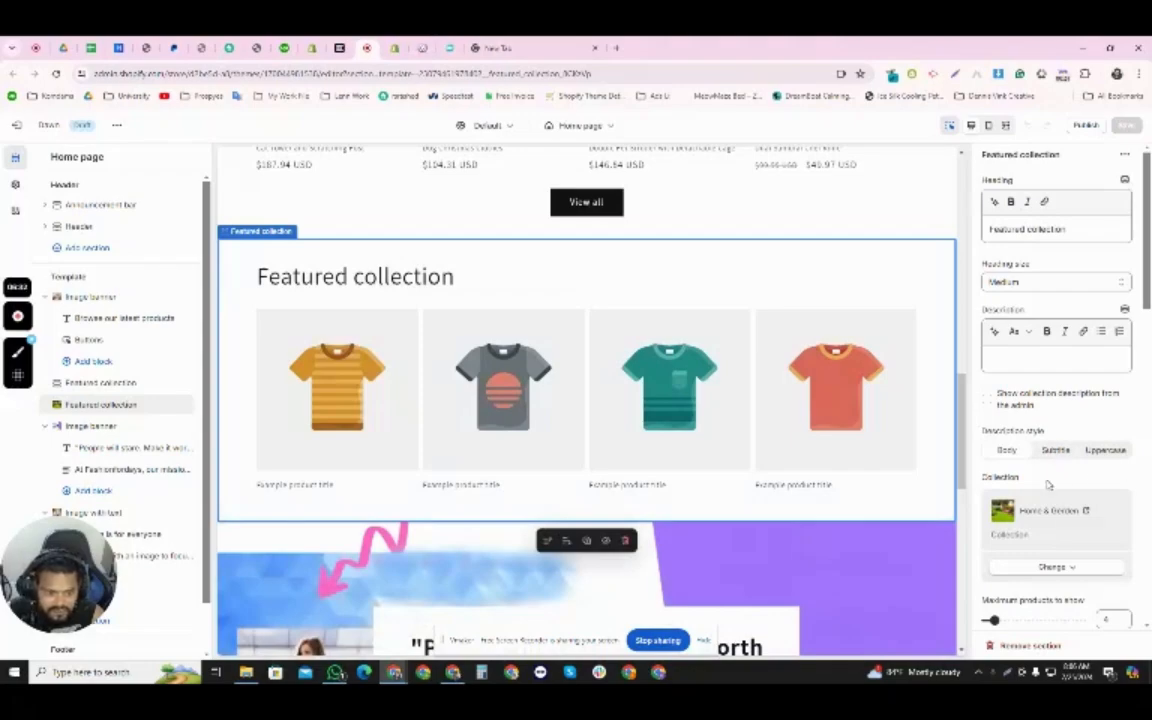
{"action": "scroll", "coordinate": [1065, 490], "scroll_direction": "down", "scroll_amount": 2}
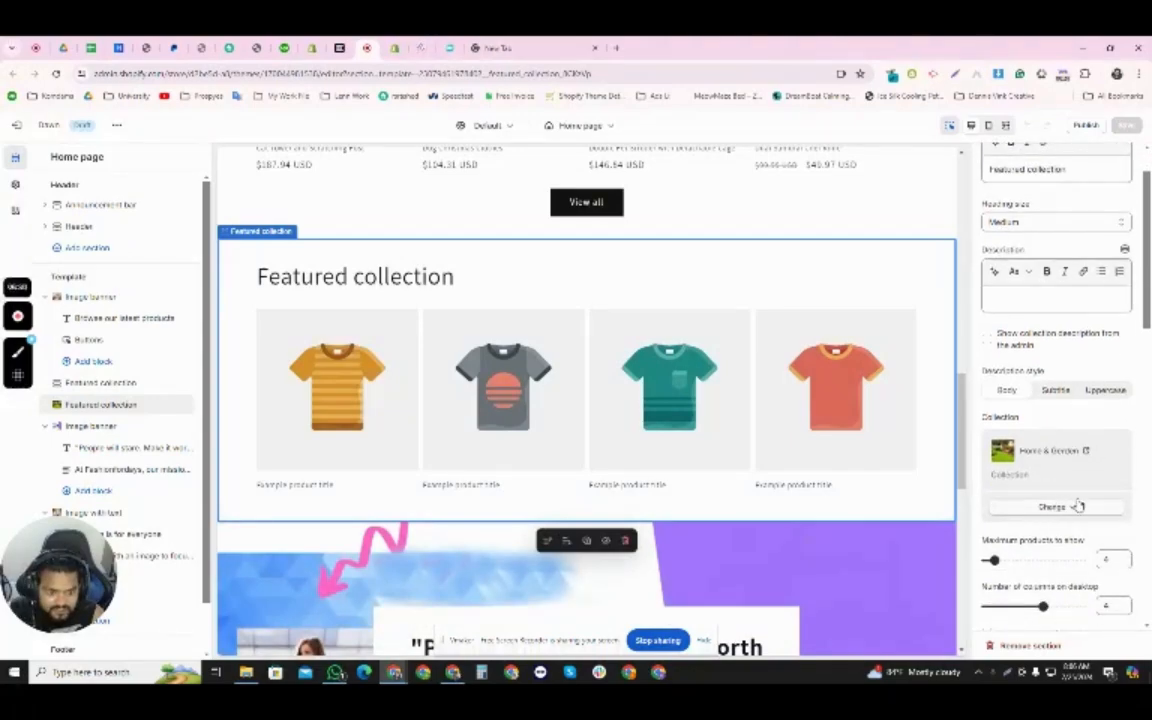
{"action": "left_click", "coordinate": [1078, 508]}
{"action": "left_click", "coordinate": [1021, 527]}
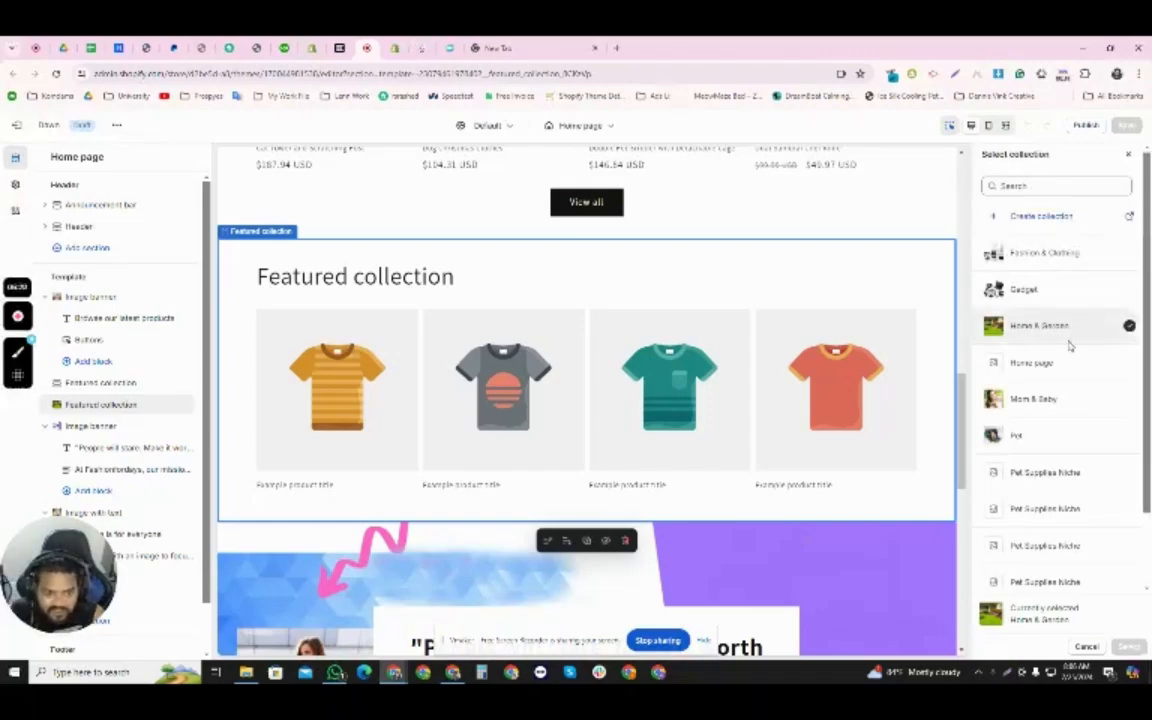
{"action": "left_click", "coordinate": [1050, 291]}
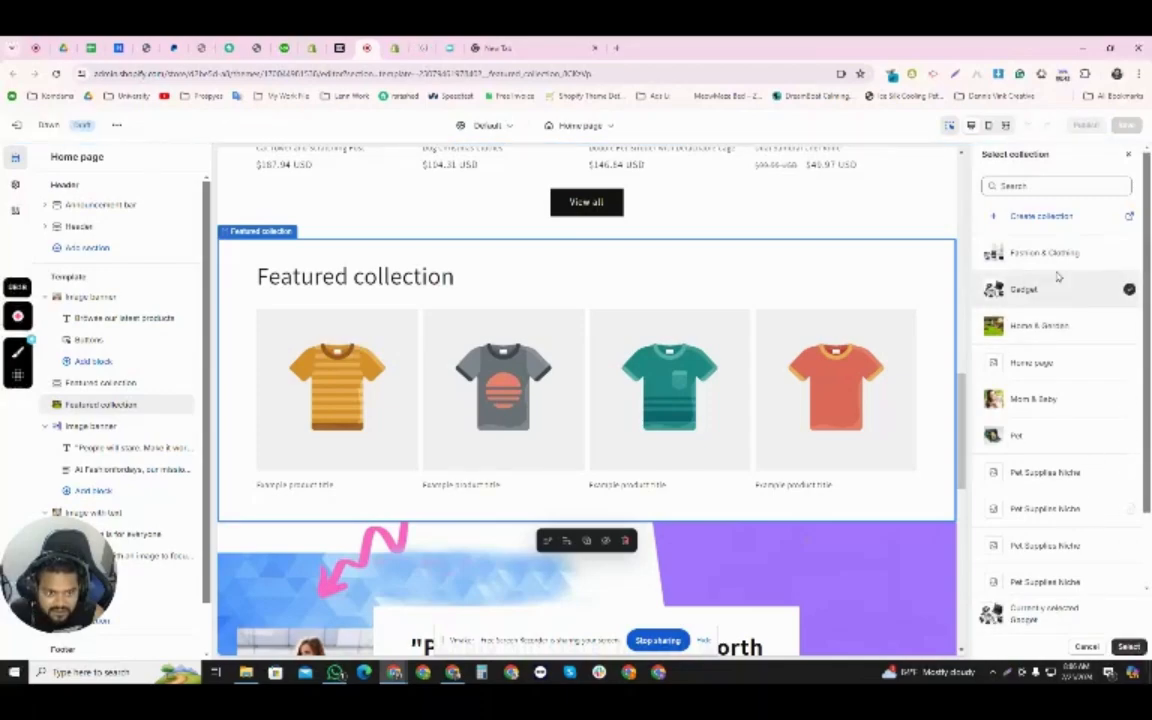
{"action": "left_click", "coordinate": [1045, 253]}
{"action": "left_click", "coordinate": [1128, 647]}
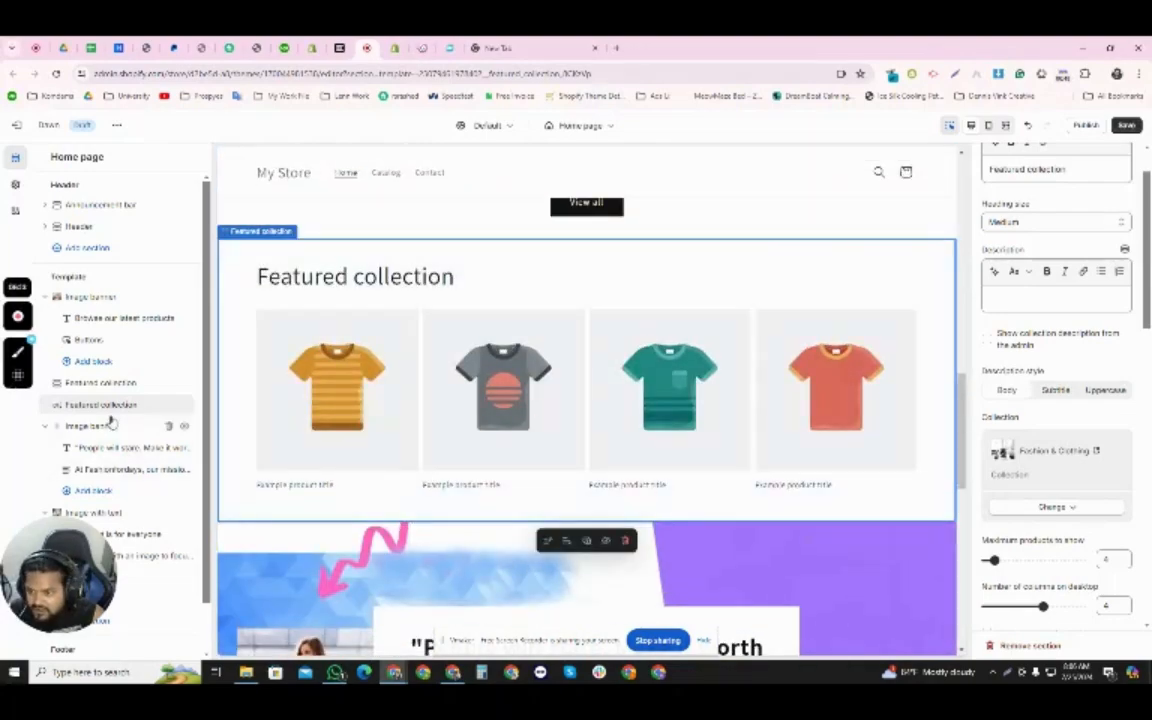
- Remove the second Featured collection section from the home page template
{"action": "left_click_drag", "start_coordinate": [118, 410], "coordinate": [404, 381]}
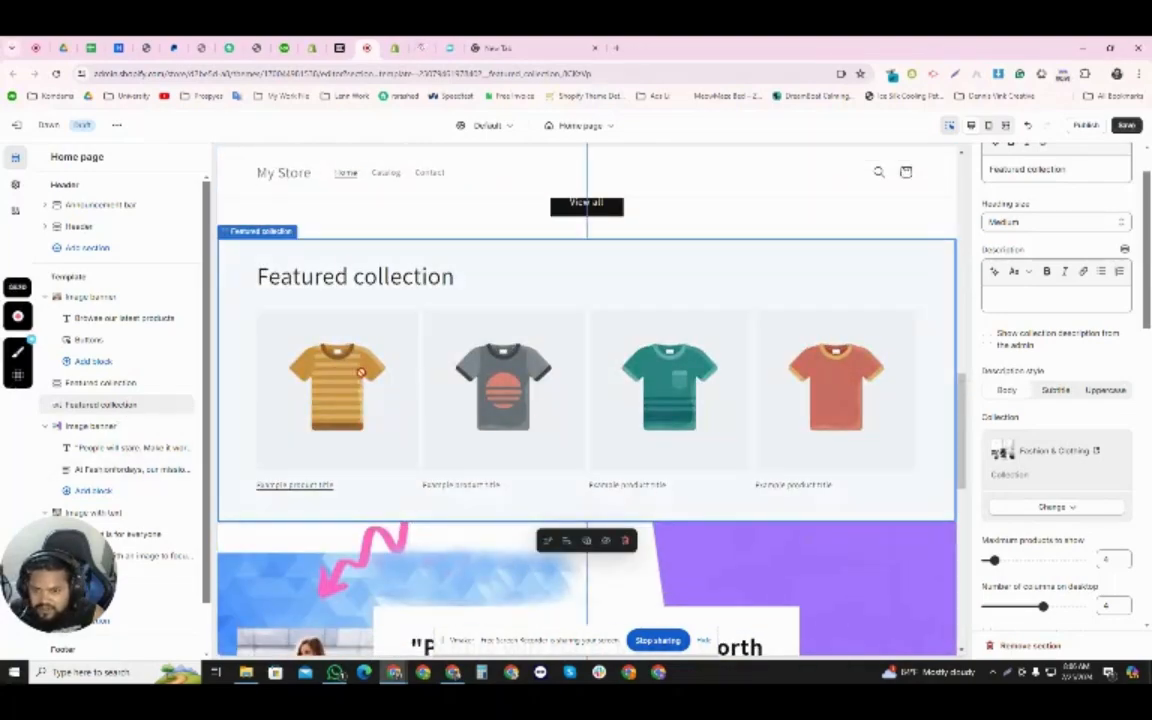
{"action": "left_click", "coordinate": [170, 405]}
- Add a Collection list section to the home page template and place it directly below the Featured collection section
{"action": "scroll", "coordinate": [125, 470], "scroll_direction": "down", "scroll_amount": 1}
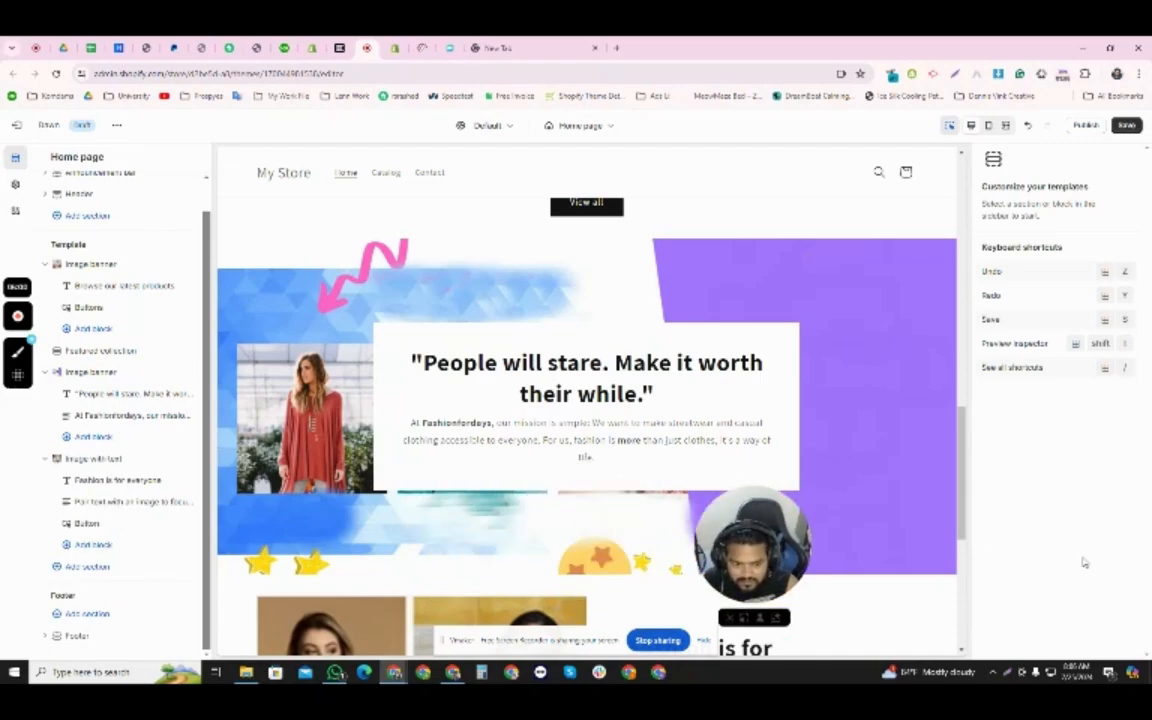
{"action": "left_click", "coordinate": [877, 515]}
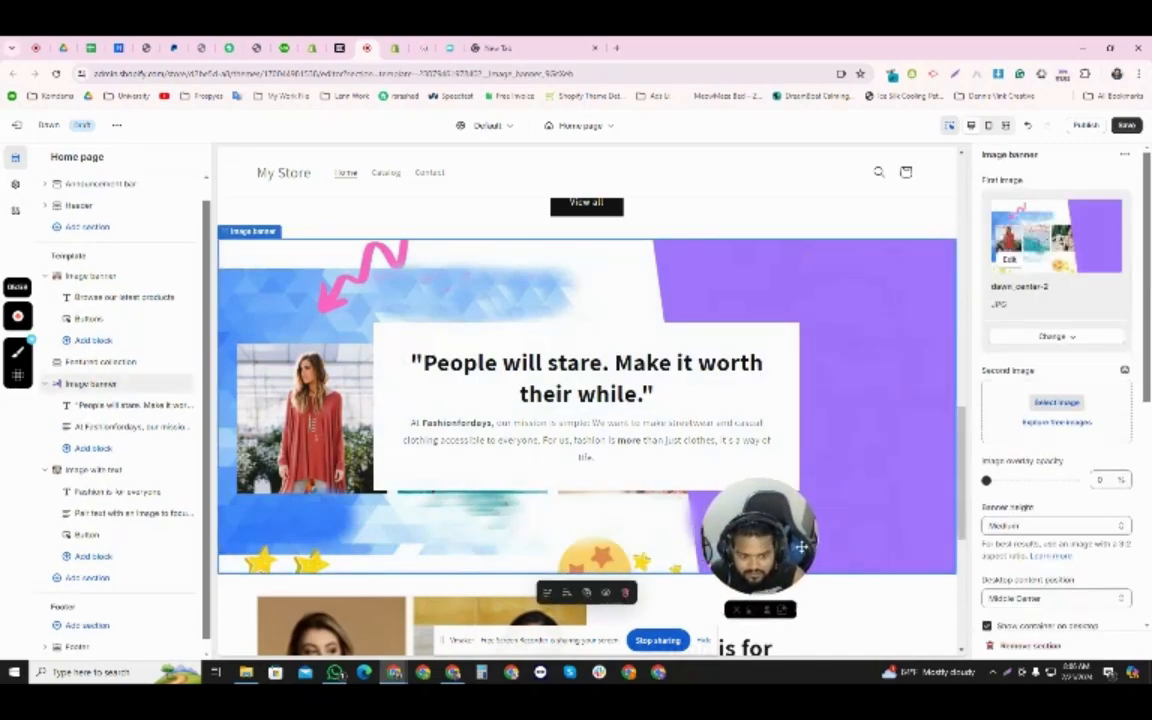
{"action": "scroll", "coordinate": [709, 510], "scroll_direction": "down", "scroll_amount": 5}
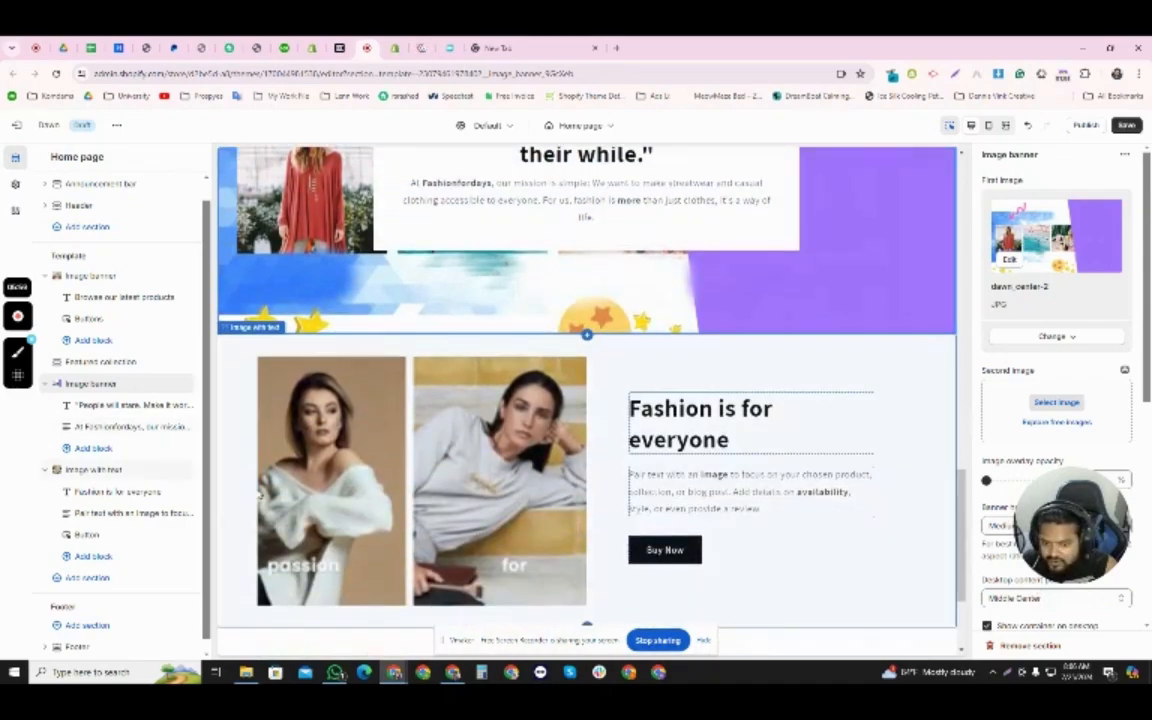
{"action": "scroll", "coordinate": [406, 476], "scroll_direction": "up", "scroll_amount": 5}
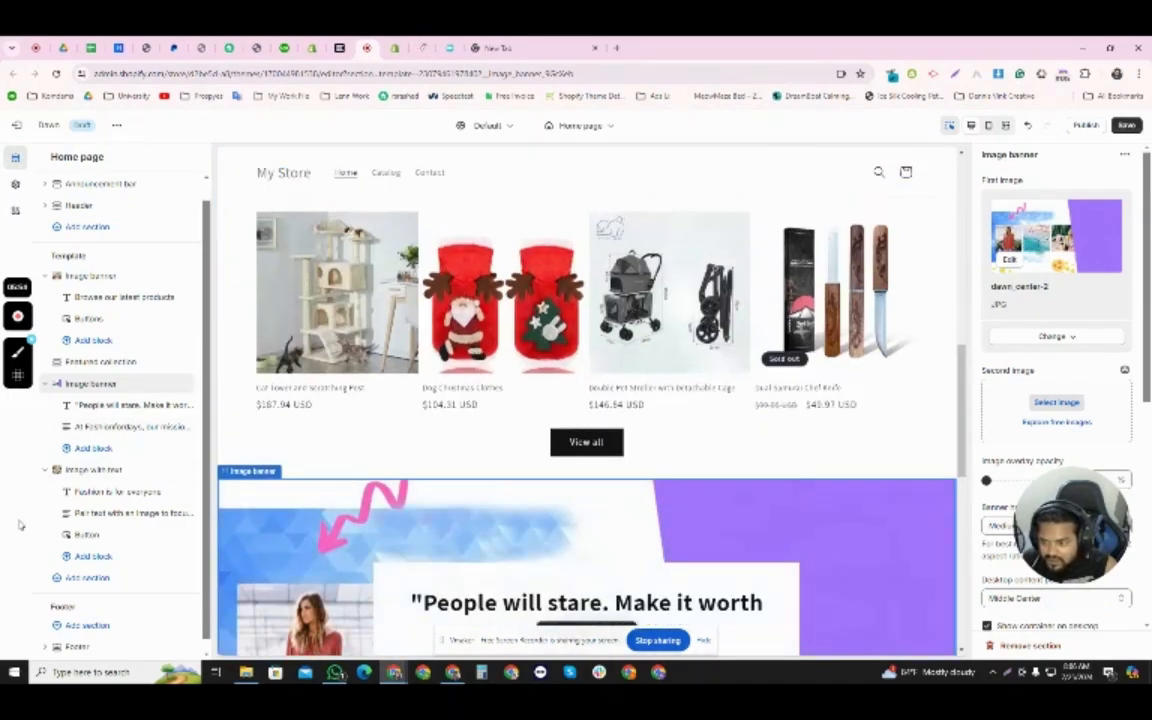
{"action": "left_click", "coordinate": [95, 566]}
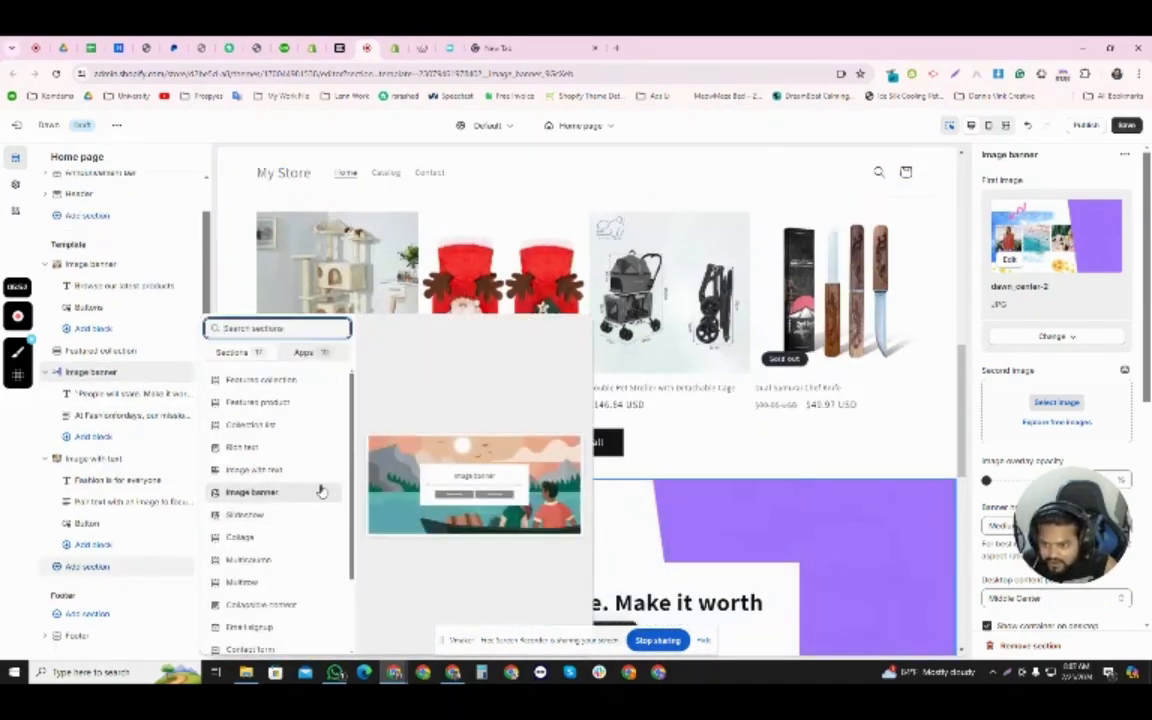
{"action": "left_click", "coordinate": [268, 426]}
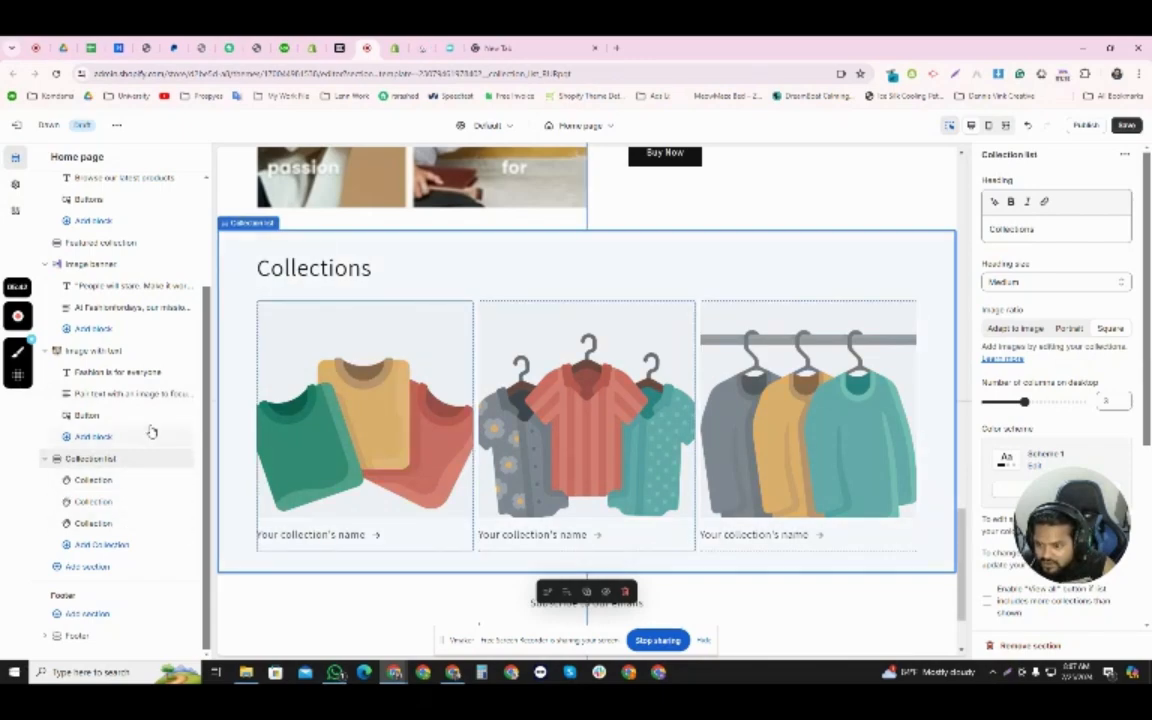
{"action": "left_click_drag", "start_coordinate": [58, 460], "coordinate": [100, 345]}
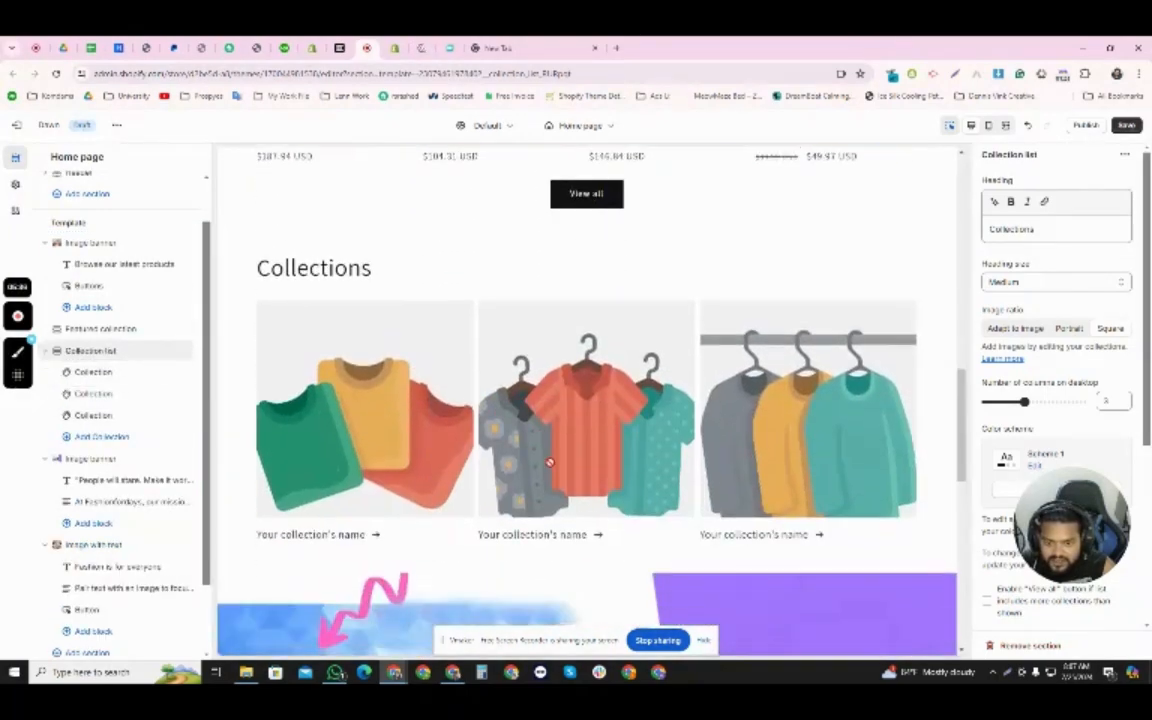
- Add two more empty Collection blocks to the Collection list section
{"action": "left_click", "coordinate": [302, 368]}
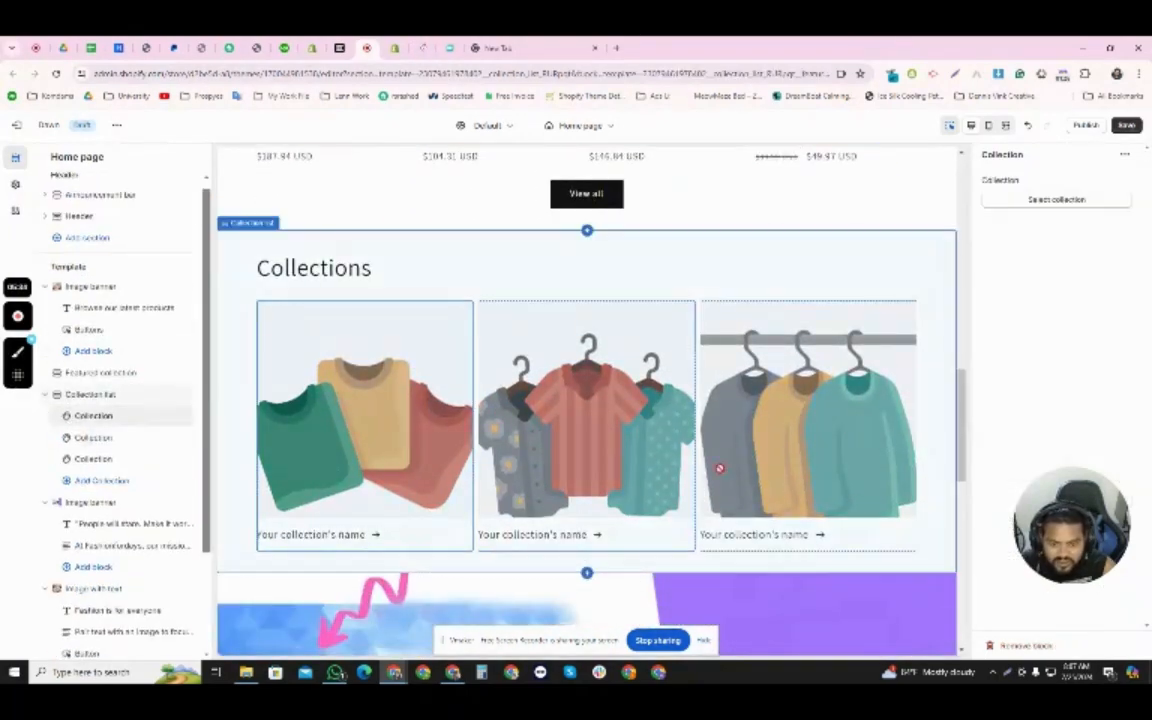
{"action": "left_click", "coordinate": [650, 380]}
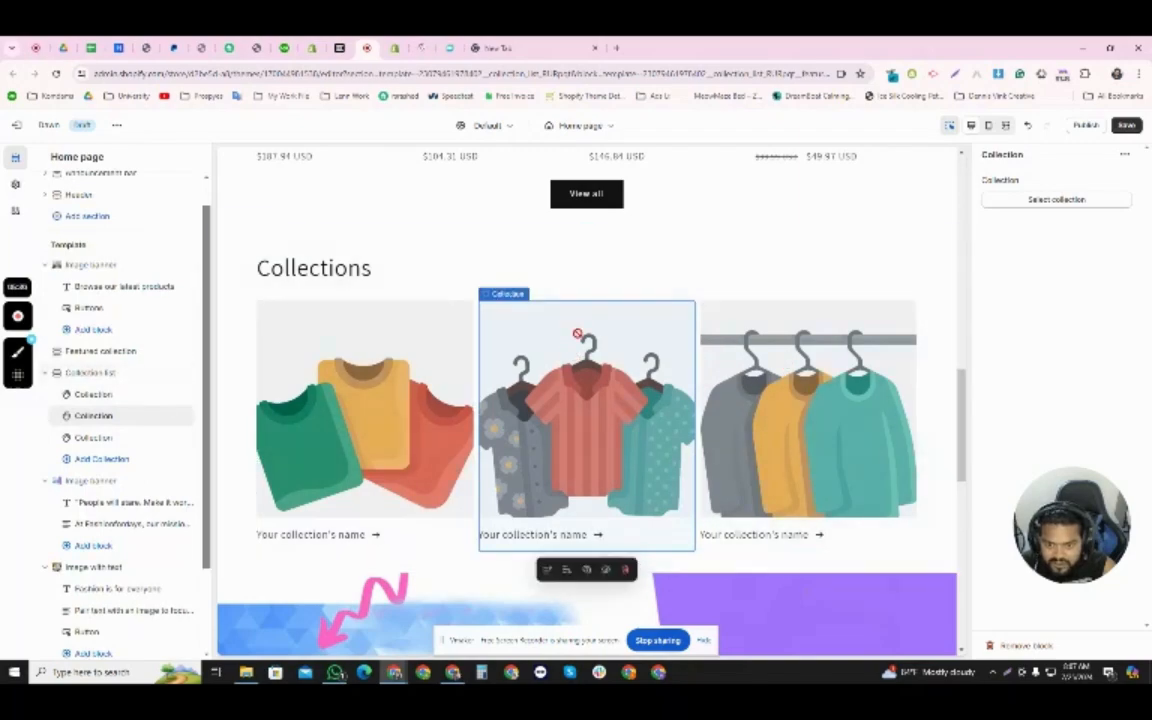
{"action": "left_click", "coordinate": [328, 320]}
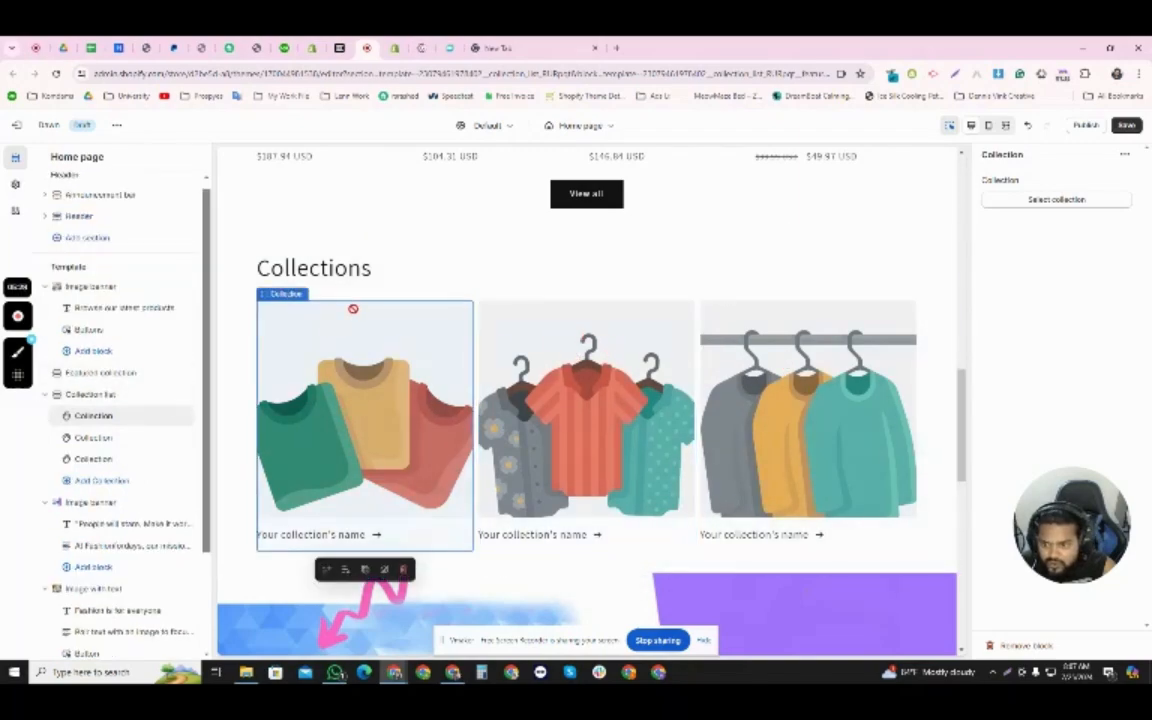
{"action": "left_click", "coordinate": [532, 591]}
{"action": "scroll", "coordinate": [526, 425], "scroll_direction": "up", "scroll_amount": 4}
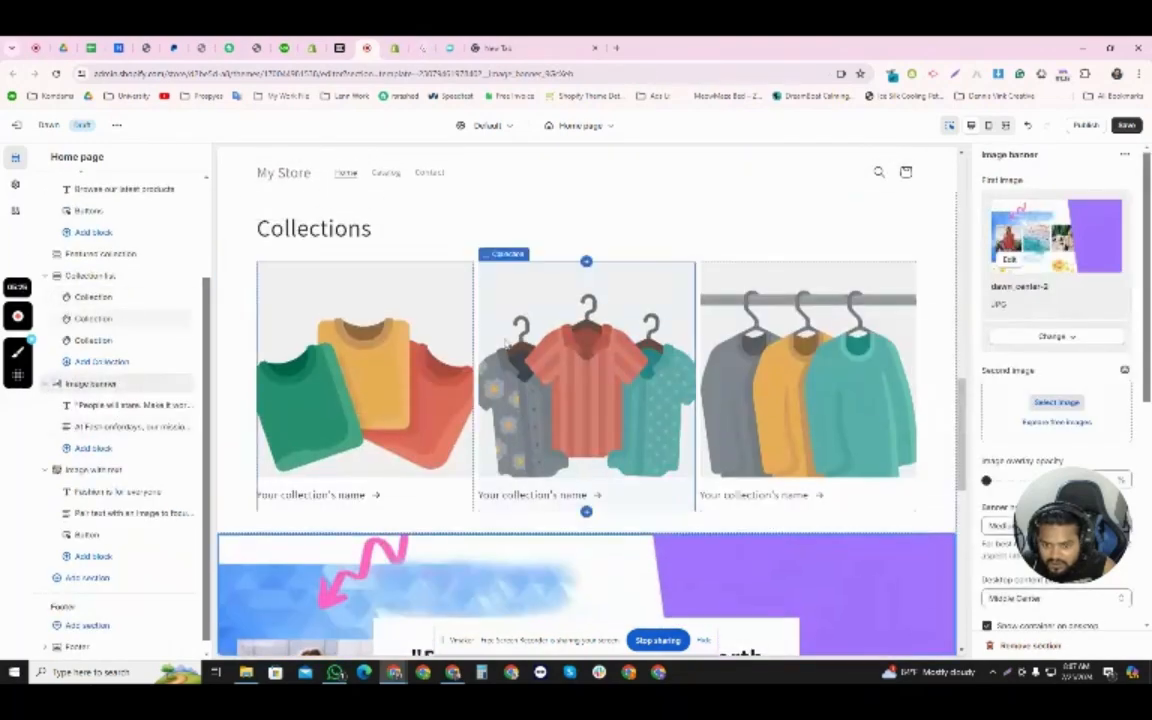
{"action": "left_click", "coordinate": [587, 264]}
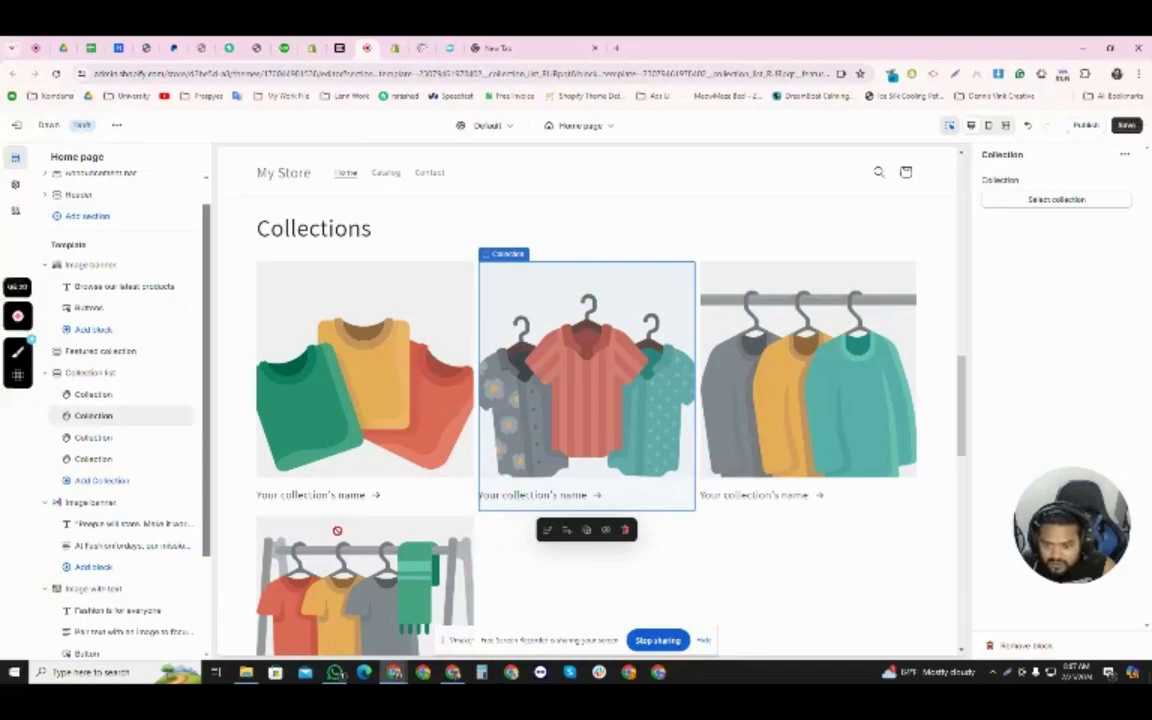
{"action": "left_click", "coordinate": [365, 519]}
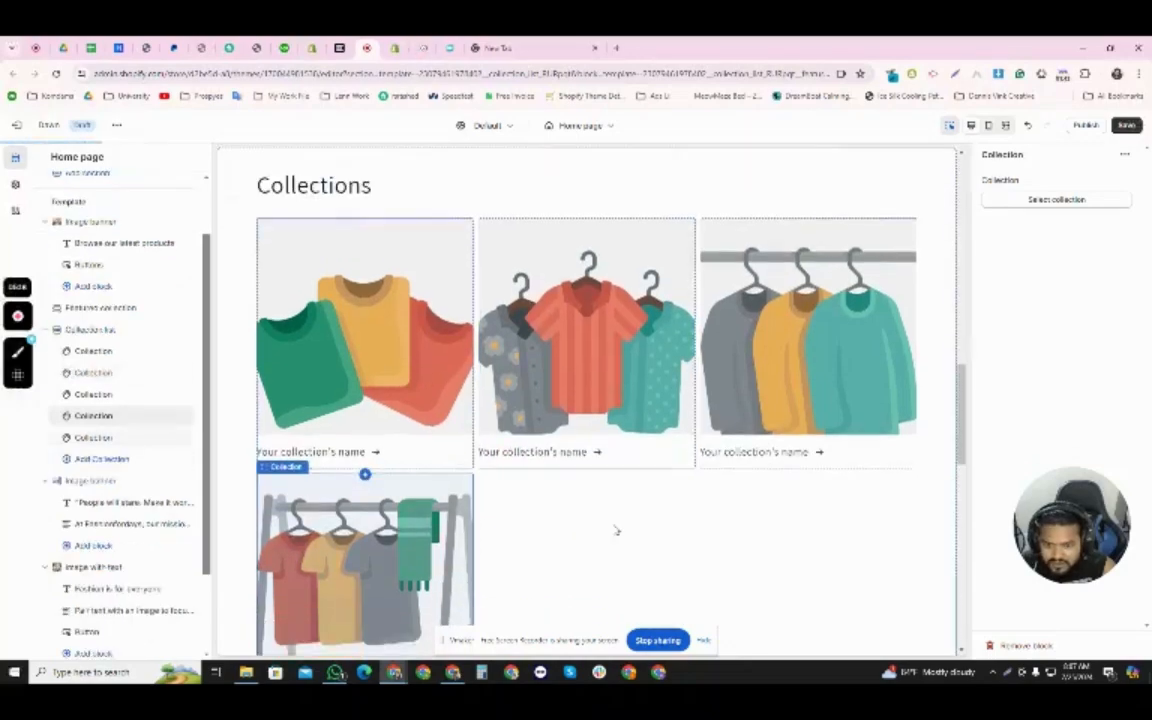
- Assign the Home & Garden collection to the first block of the Collection list section
{"action": "scroll", "coordinate": [628, 514], "scroll_direction": "up", "scroll_amount": 5}
{"action": "left_click", "coordinate": [398, 420]}
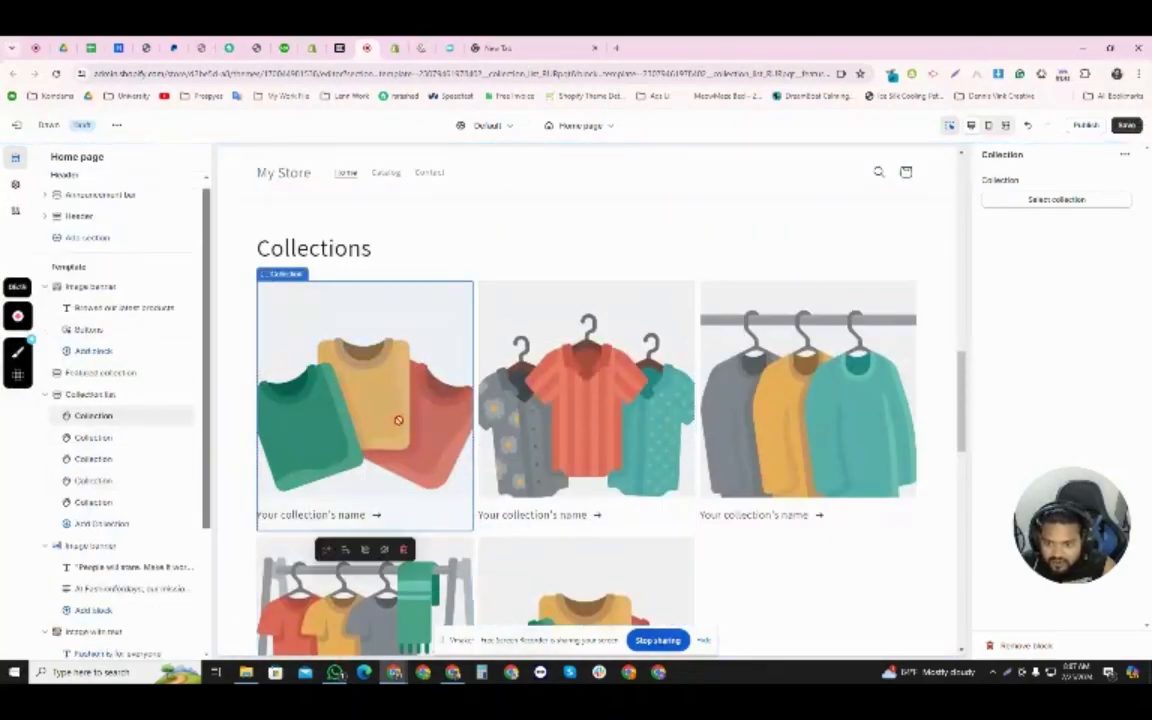
{"action": "left_click", "coordinate": [1065, 200]}
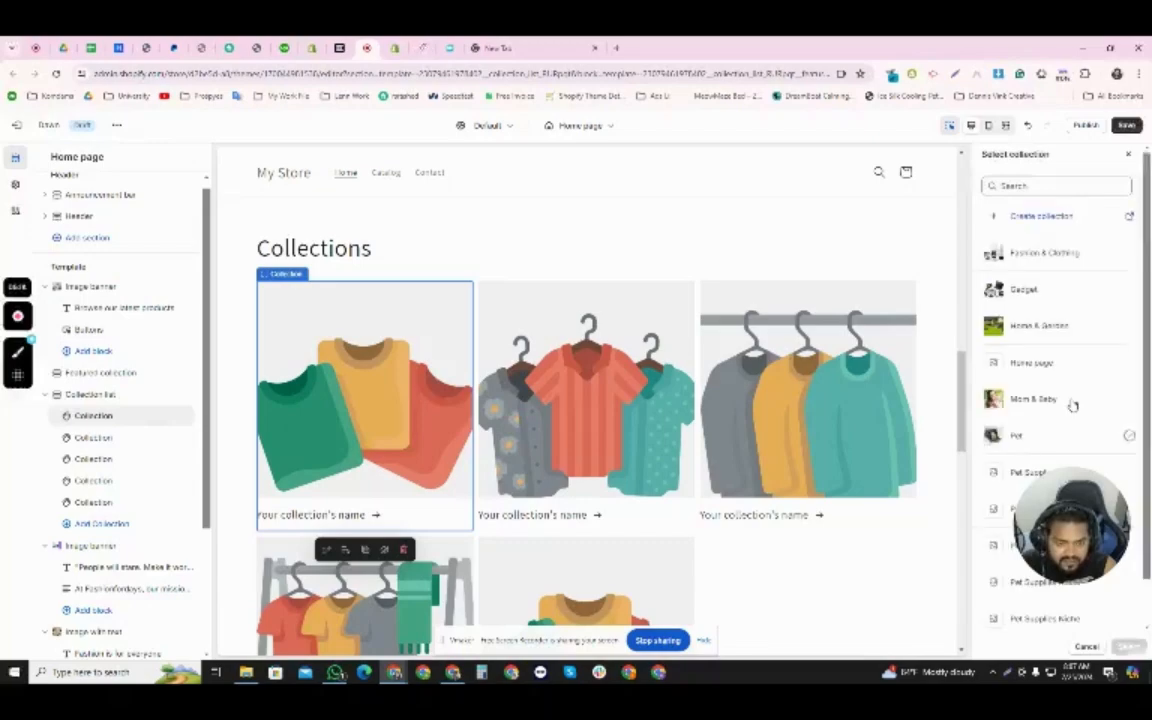
{"action": "left_click", "coordinate": [1040, 326]}
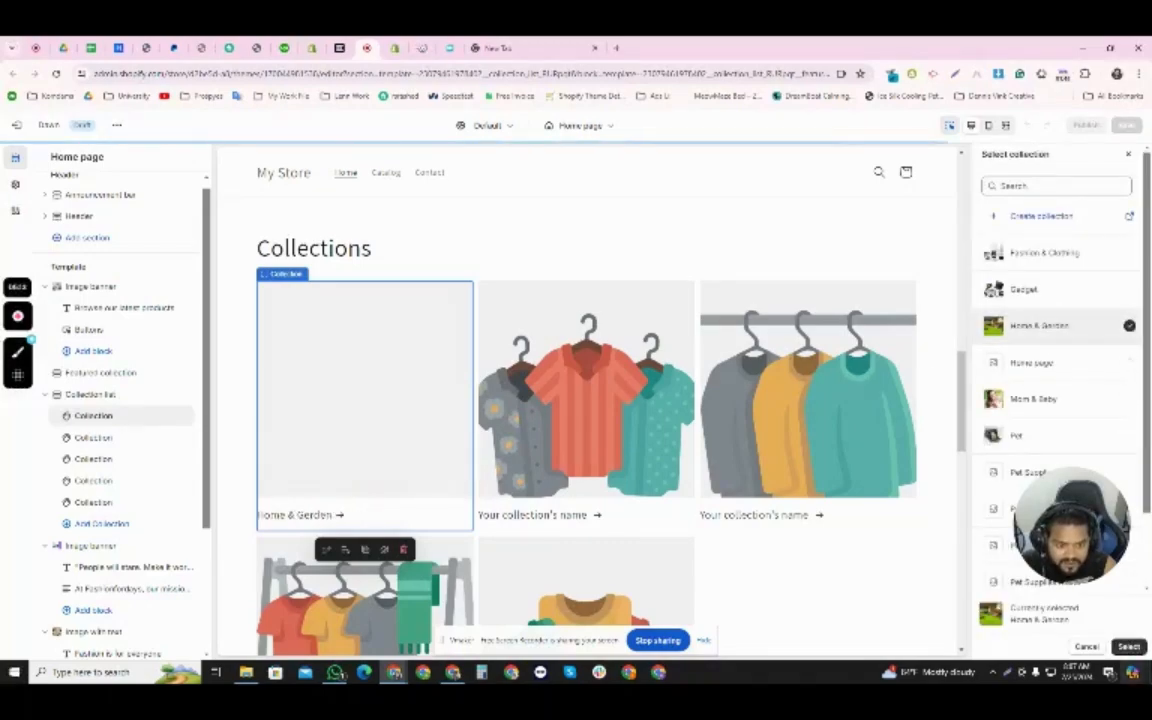
{"action": "left_click", "coordinate": [1126, 646]}
- Assign the Fashion & Clothing collection to the second block of the Collection list section
{"action": "left_click", "coordinate": [567, 511]}
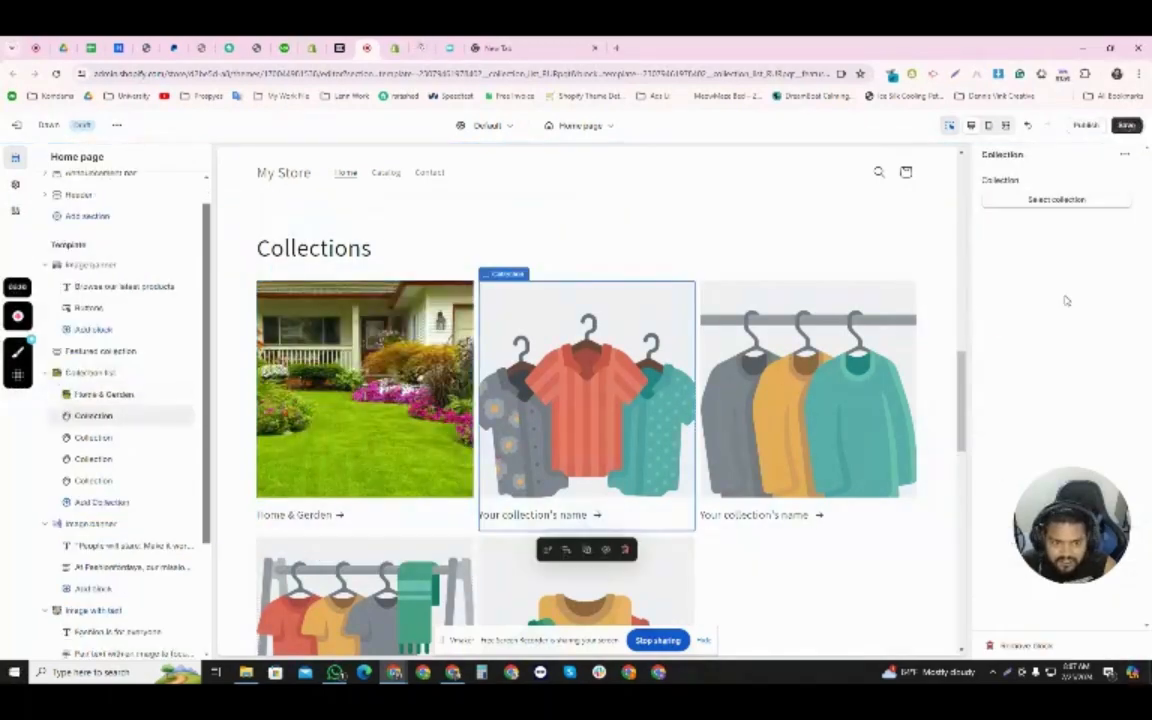
{"action": "left_click", "coordinate": [1068, 200]}
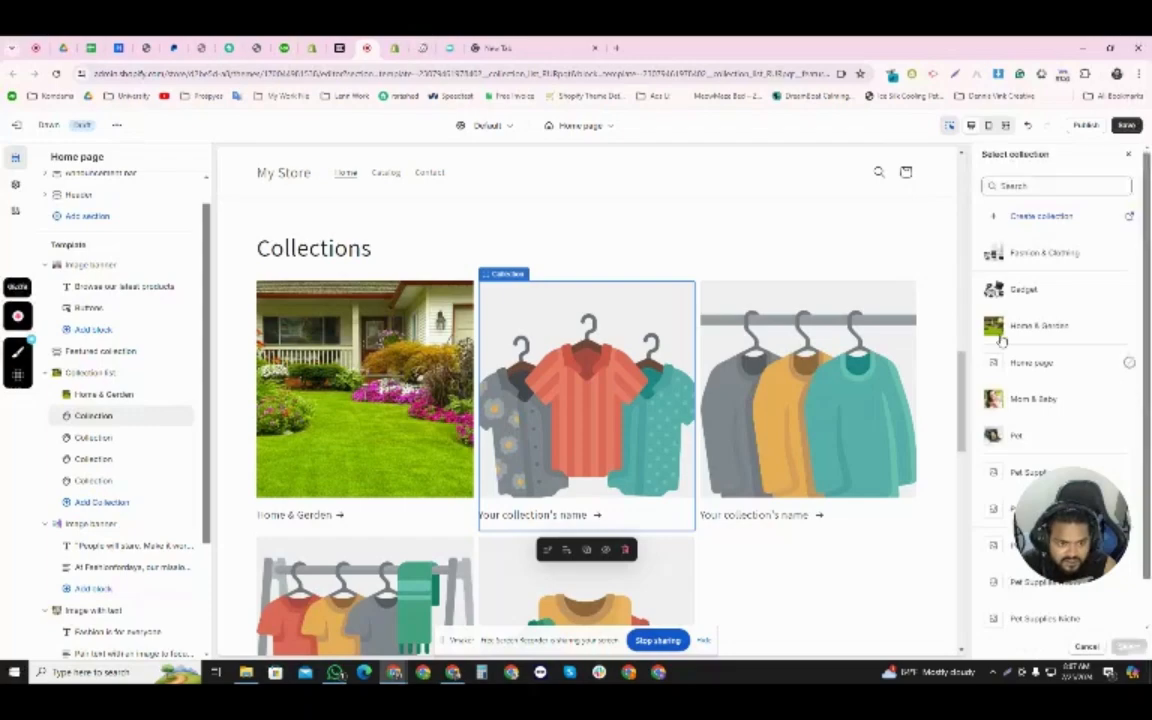
{"action": "left_click", "coordinate": [1084, 255]}
{"action": "left_click", "coordinate": [1126, 646]}
- Assign the Gadget collection to the third block of the Collection list section
{"action": "left_click", "coordinate": [766, 435]}
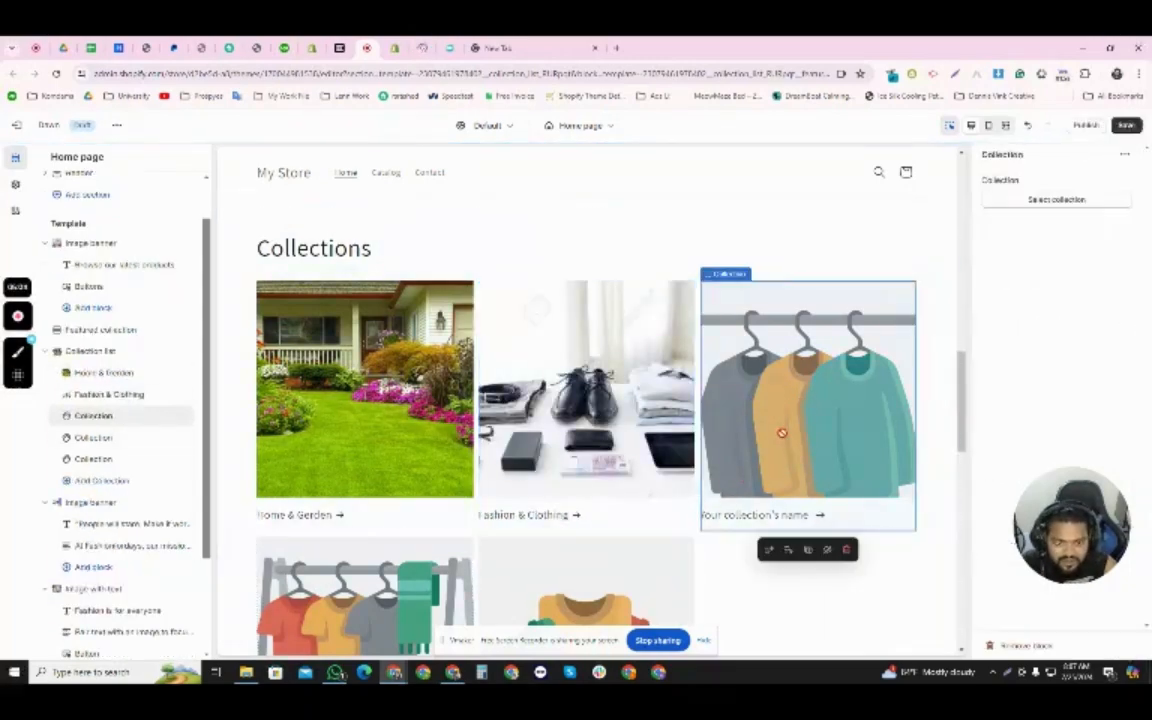
{"action": "left_click", "coordinate": [1080, 199]}
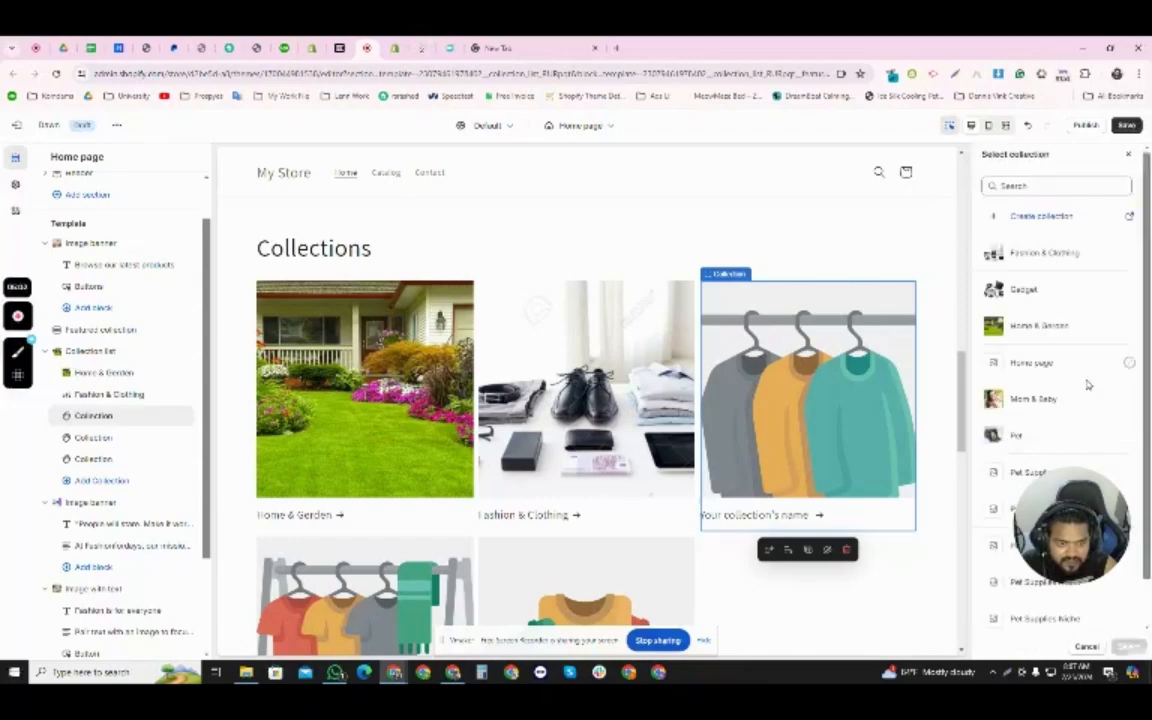
{"action": "left_click", "coordinate": [1040, 290]}
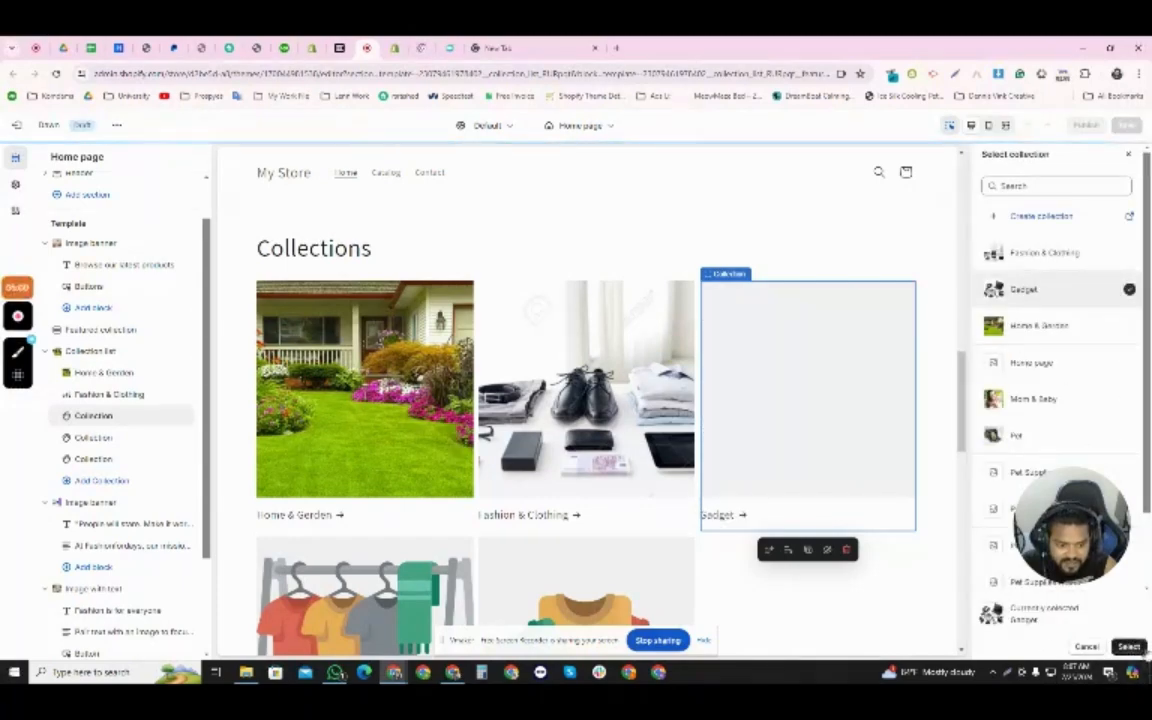
{"action": "left_click", "coordinate": [1127, 646]}
- Assign the Mom & Baby collection to the fourth block of the Collection list section
{"action": "scroll", "coordinate": [488, 585], "scroll_direction": "down", "scroll_amount": 2}
{"action": "left_click", "coordinate": [392, 518]}
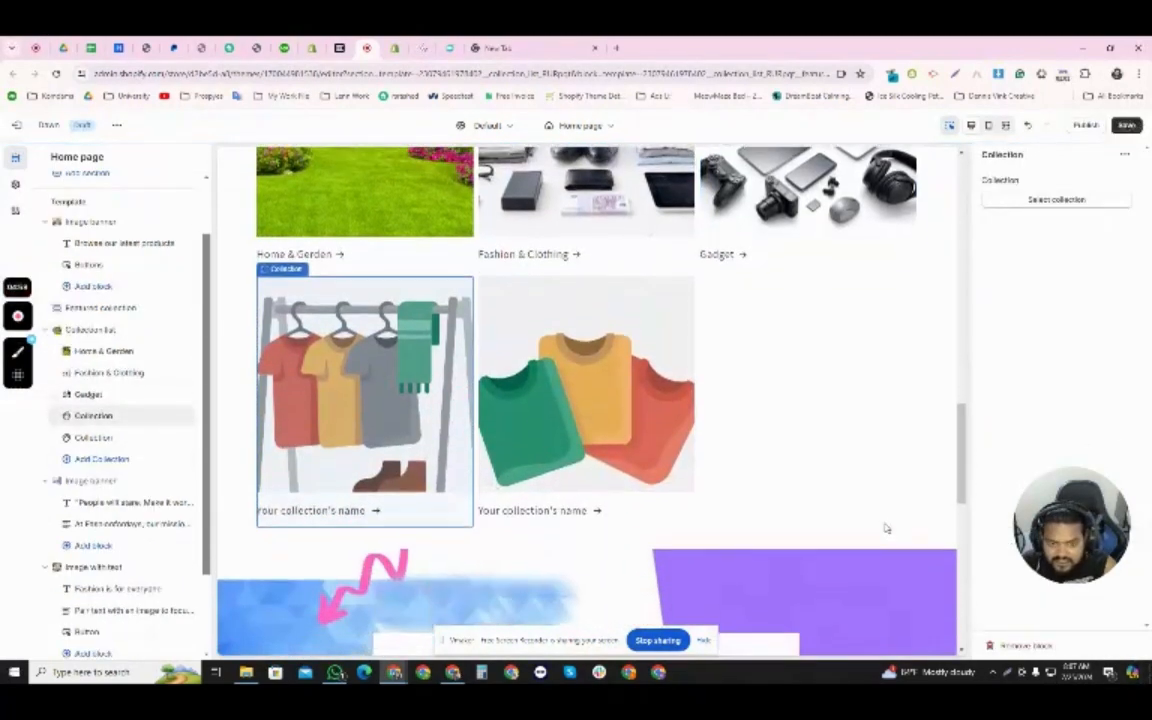
{"action": "left_click", "coordinate": [1066, 203]}
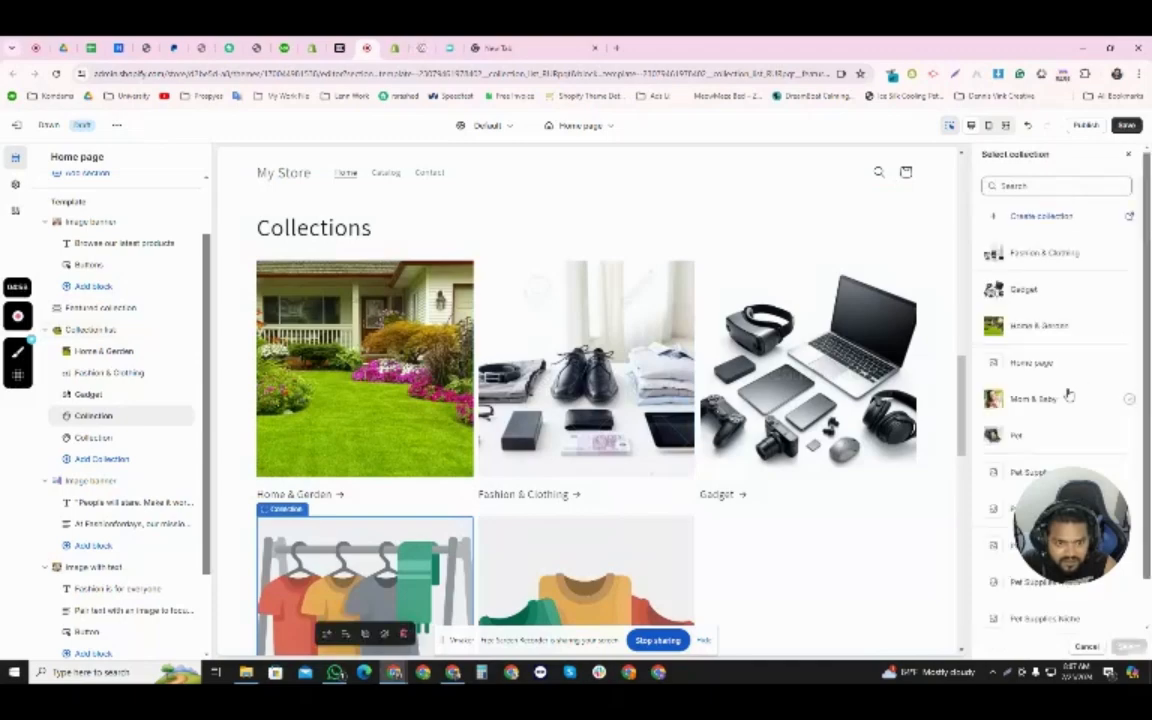
{"action": "left_click", "coordinate": [1030, 399]}
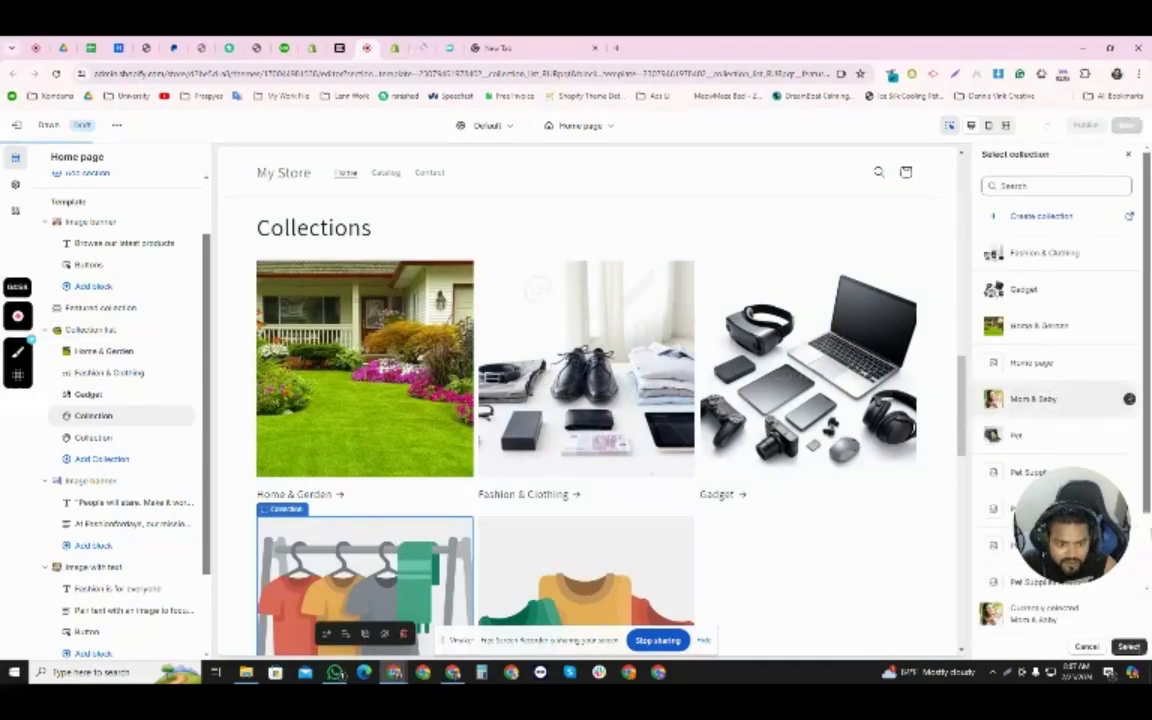
{"action": "left_click", "coordinate": [1127, 646]}
- Try to assign the Pet collection to the fifth block of the Collection list and look over the collection grid in the preview
{"action": "scroll", "coordinate": [622, 436], "scroll_direction": "up", "scroll_amount": 4}
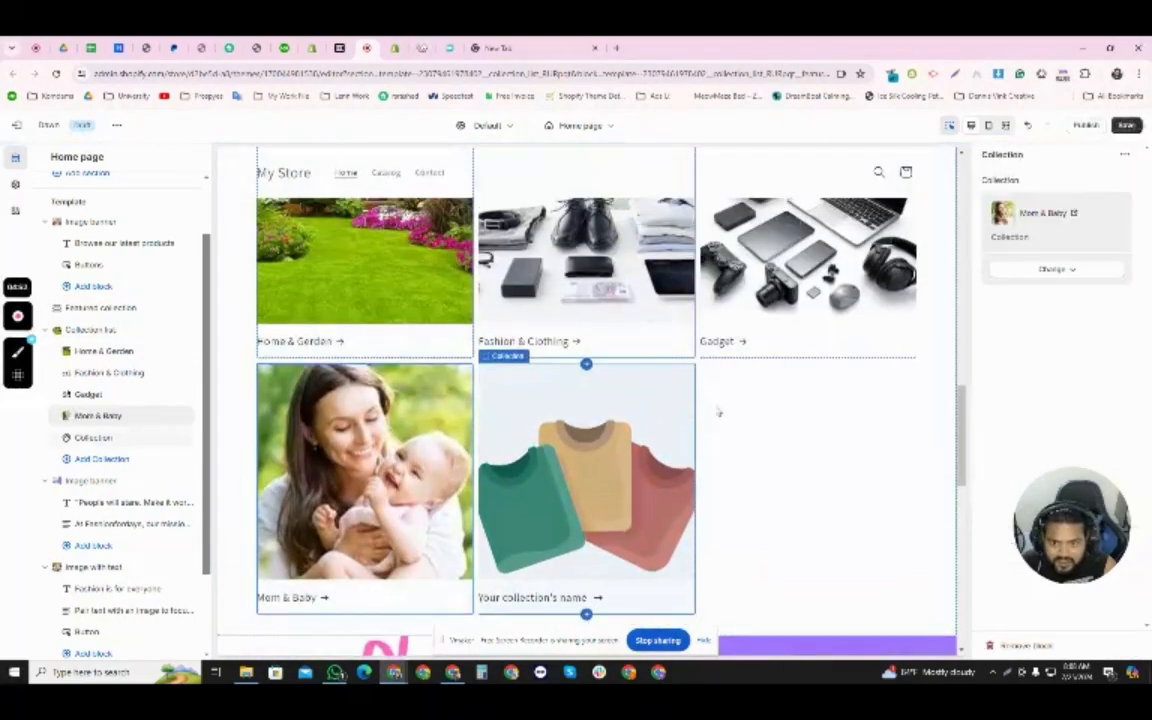
{"action": "left_click", "coordinate": [611, 477]}
{"action": "left_click", "coordinate": [1056, 199]}
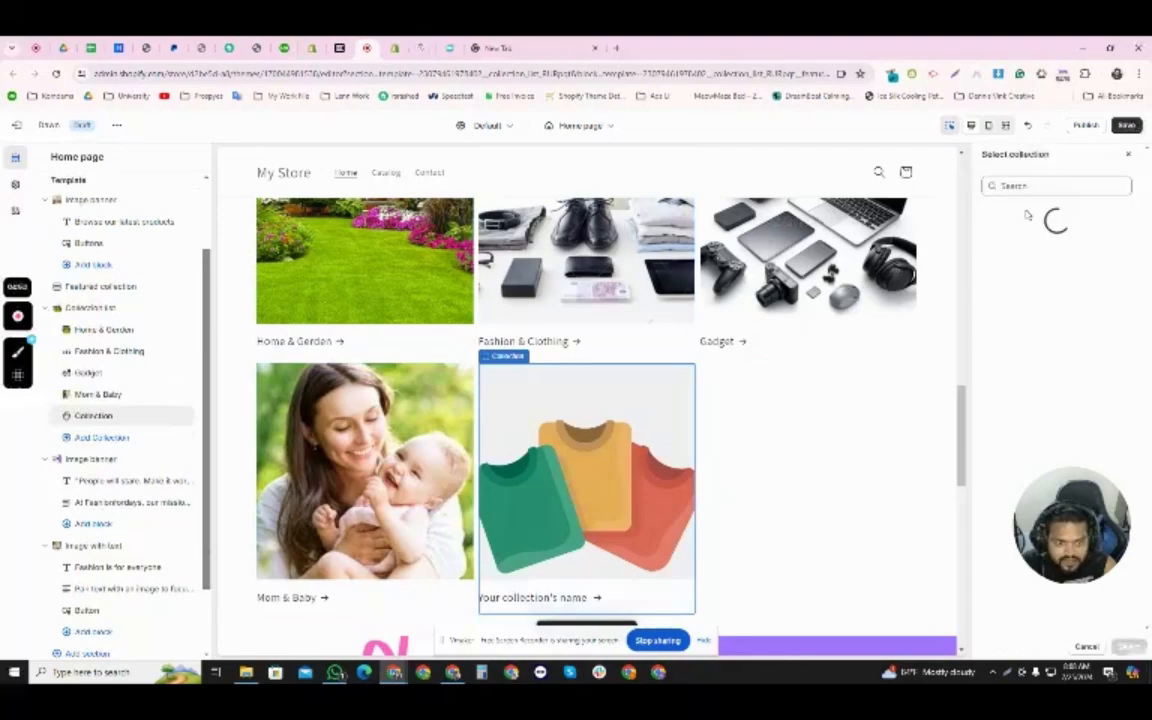
{"action": "scroll", "coordinate": [1056, 380], "scroll_direction": "down", "scroll_amount": 1}
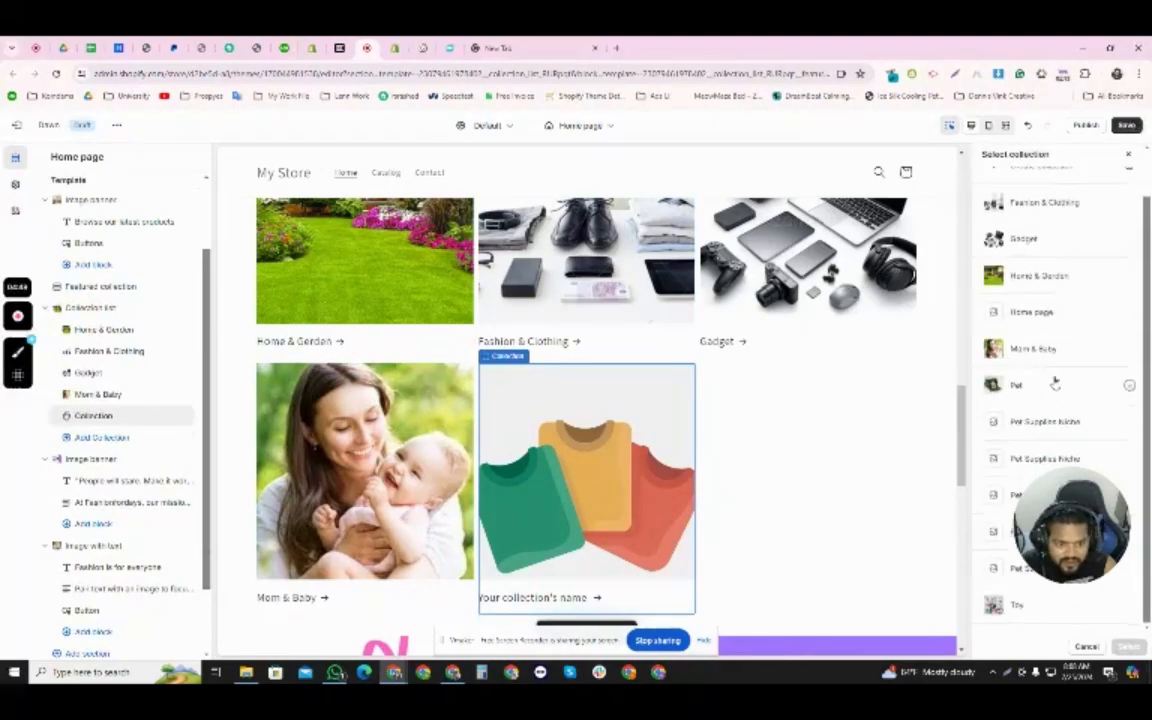
{"action": "left_click", "coordinate": [1050, 385]}
{"action": "scroll", "coordinate": [753, 507], "scroll_direction": "down", "scroll_amount": 4}
{"action": "scroll", "coordinate": [784, 478], "scroll_direction": "up", "scroll_amount": 8}
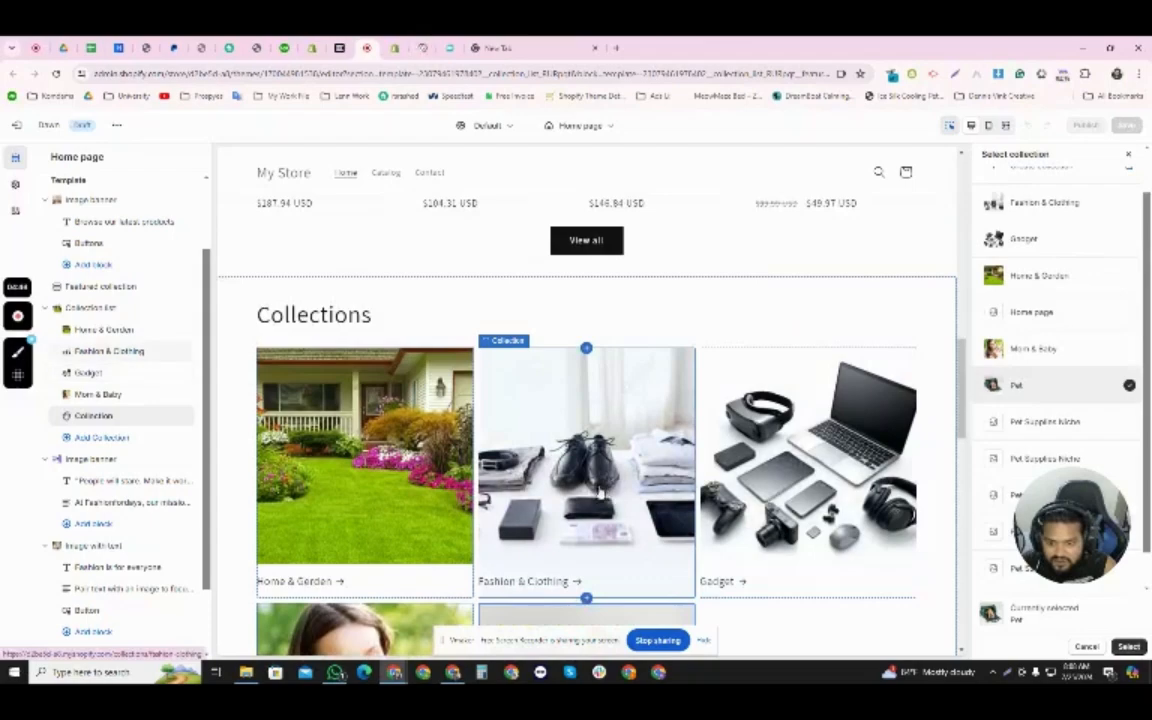
{"action": "scroll", "coordinate": [406, 541], "scroll_direction": "down", "scroll_amount": 2}
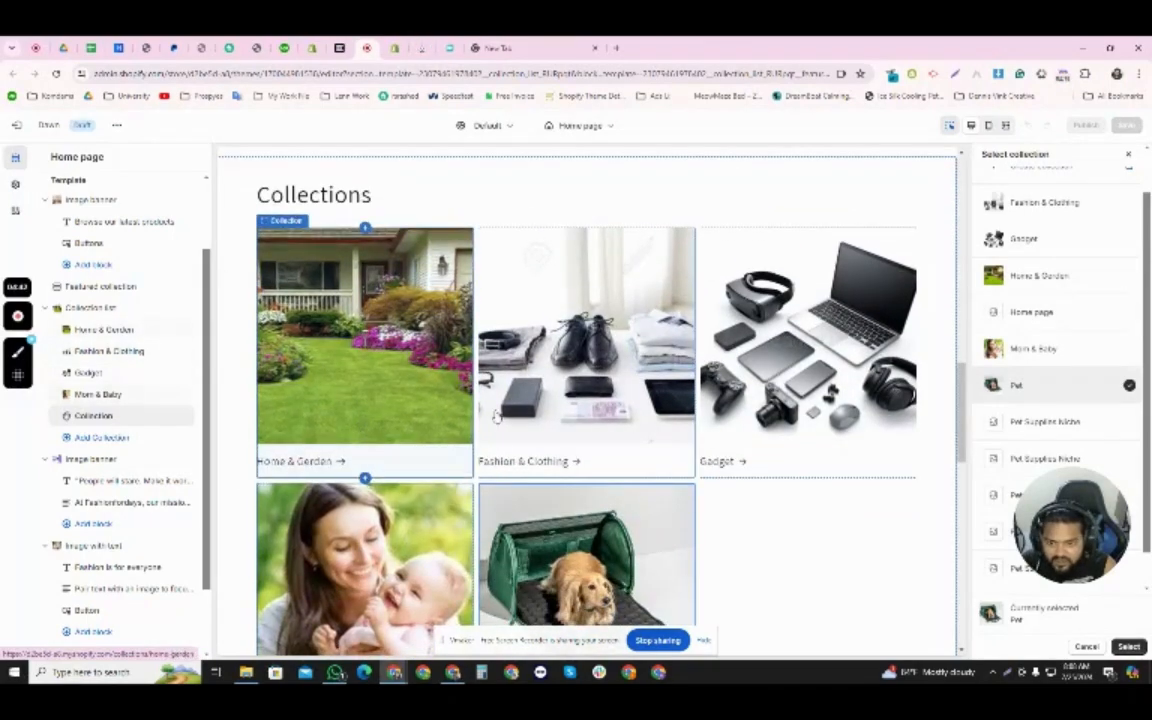
{"action": "scroll", "coordinate": [653, 509], "scroll_direction": "down", "scroll_amount": 1}
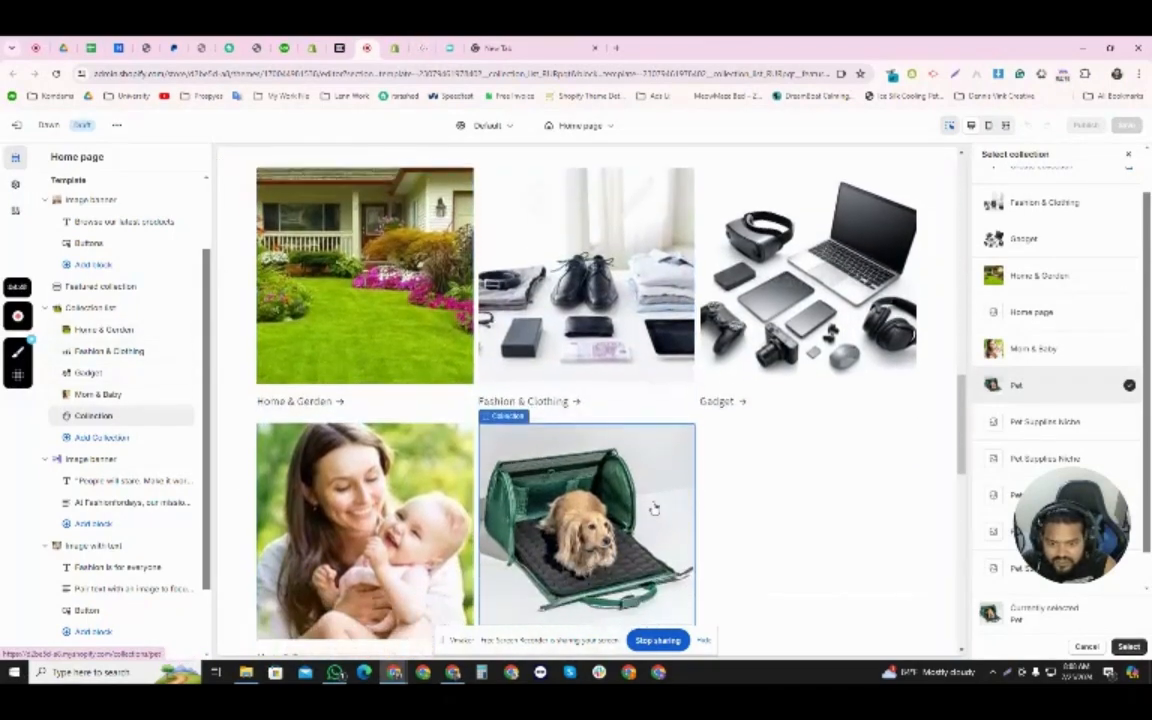
- Insert an empty Collection block between Fashion & Clothing and Gadget, and assign the Pet collection to the last block
{"action": "left_click", "coordinate": [587, 421]}
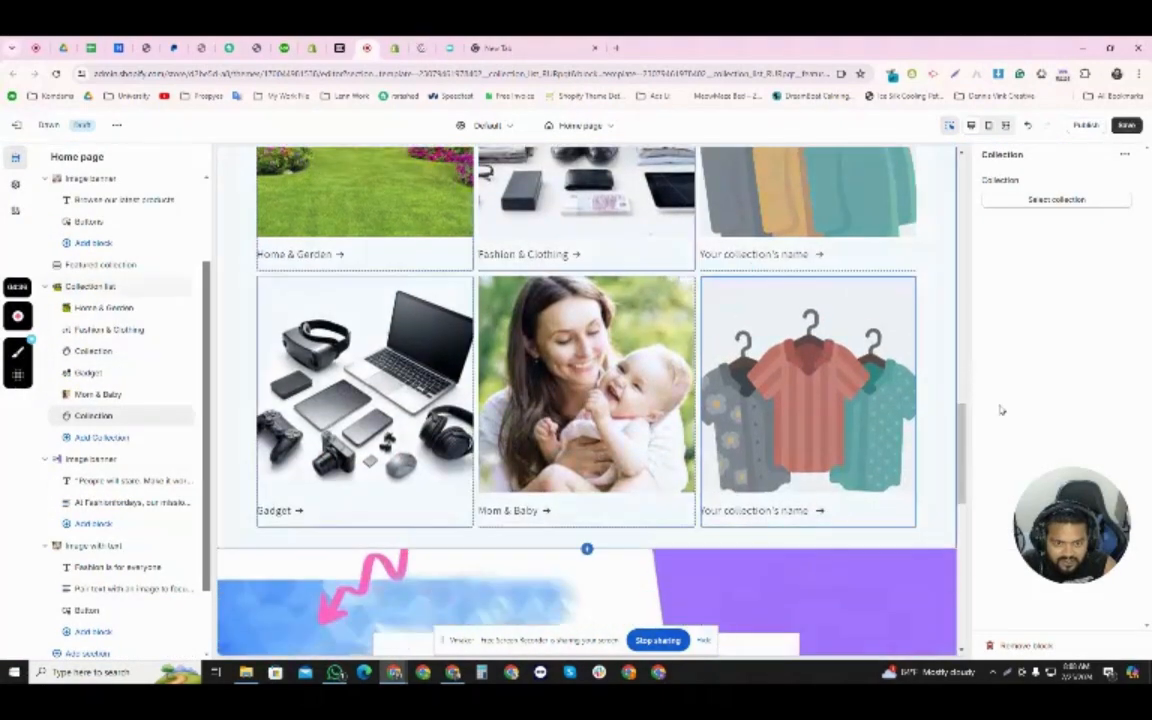
{"action": "left_click", "coordinate": [1074, 201]}
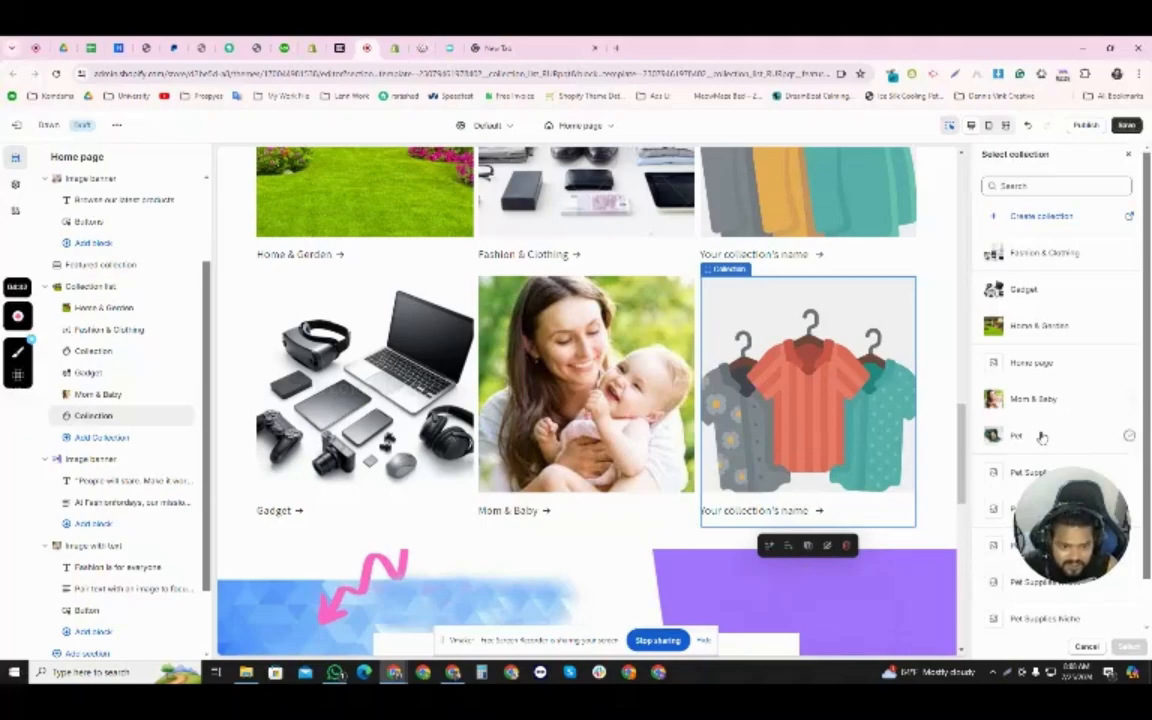
{"action": "left_click", "coordinate": [1041, 437]}
{"action": "left_click", "coordinate": [1127, 647]}
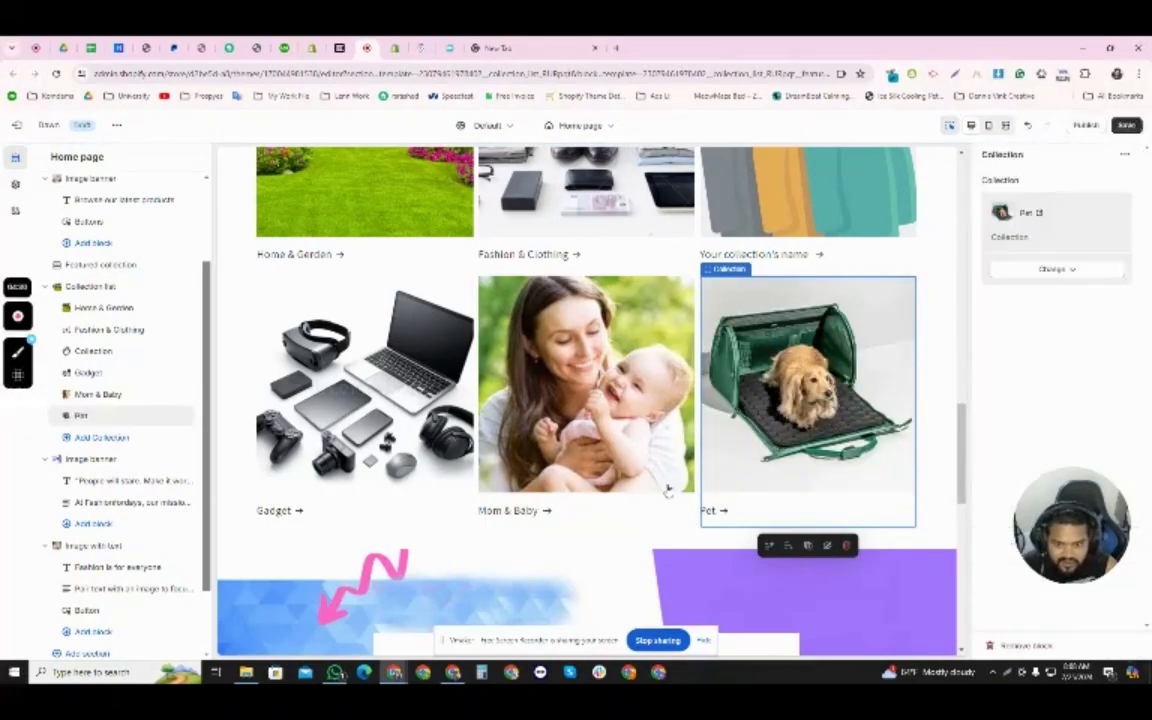
- Save the home page with its new Collection list section
{"action": "scroll", "coordinate": [654, 503], "scroll_direction": "up", "scroll_amount": 15}
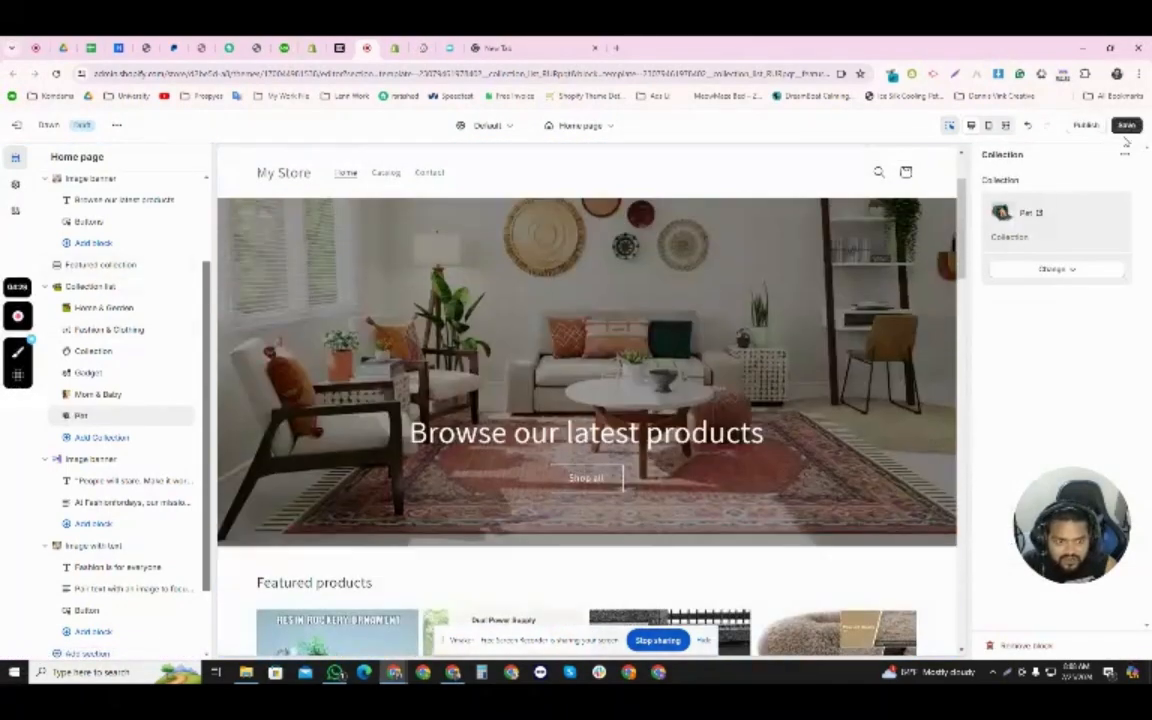
{"action": "left_click", "coordinate": [1127, 125]}
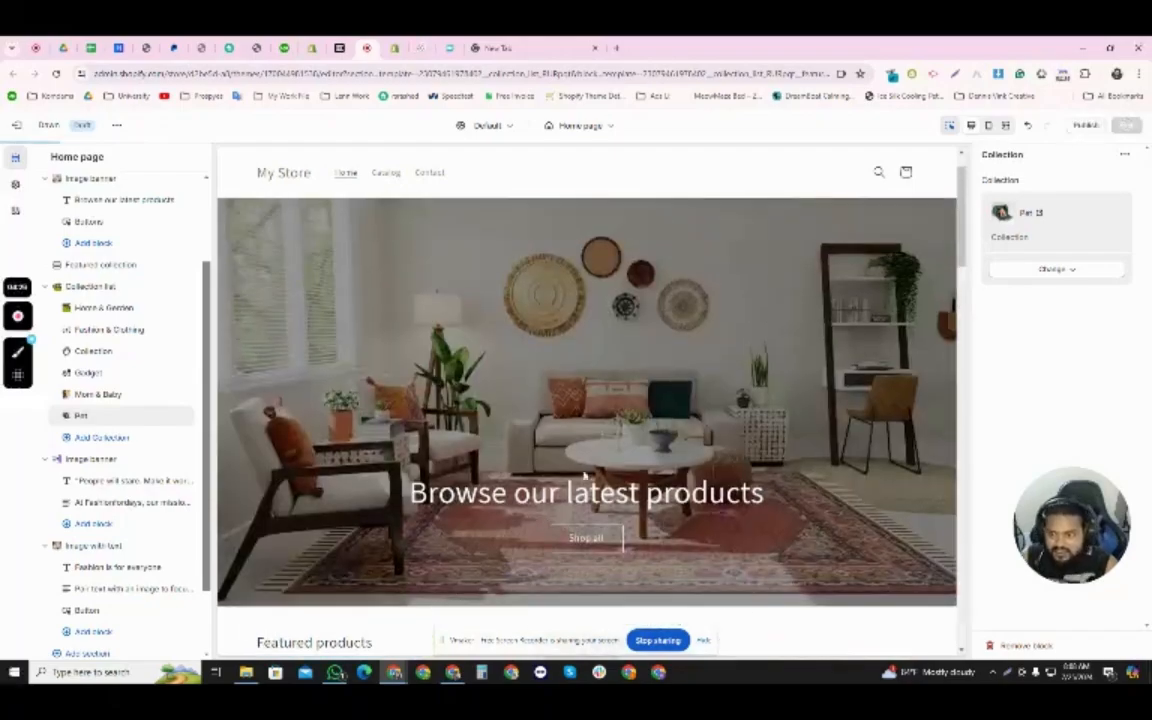
- Look over the home page preview from the header and banner down to the collections and email signup
{"action": "scroll", "coordinate": [614, 468], "scroll_direction": "down", "scroll_amount": 3}
{"action": "scroll", "coordinate": [622, 472], "scroll_direction": "down", "scroll_amount": 4}
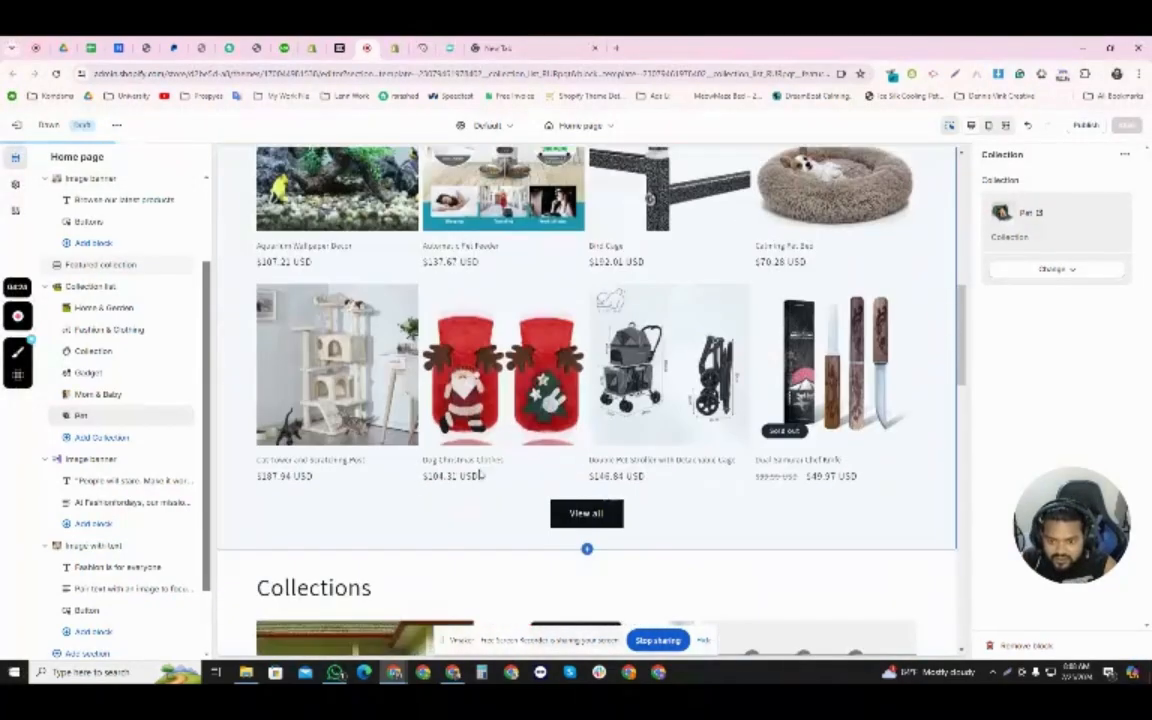
{"action": "scroll", "coordinate": [648, 424], "scroll_direction": "down", "scroll_amount": 2}
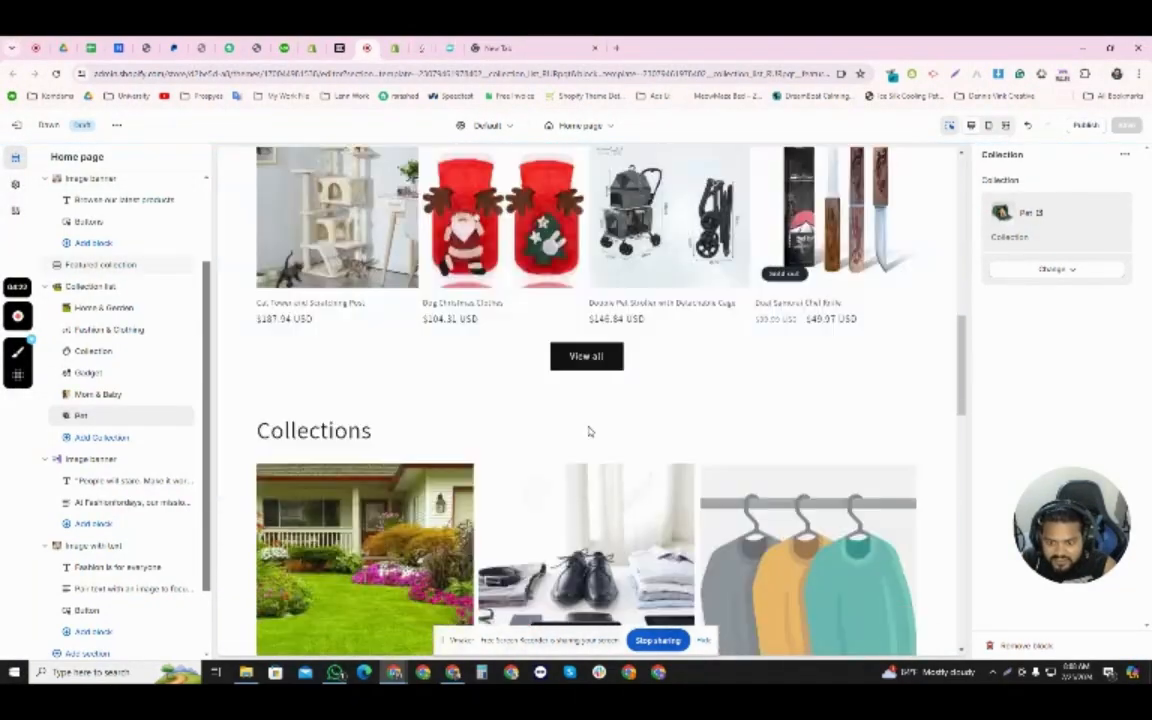
{"action": "scroll", "coordinate": [590, 430], "scroll_direction": "up", "scroll_amount": 8}
{"action": "scroll", "coordinate": [520, 376], "scroll_direction": "up", "scroll_amount": 3}
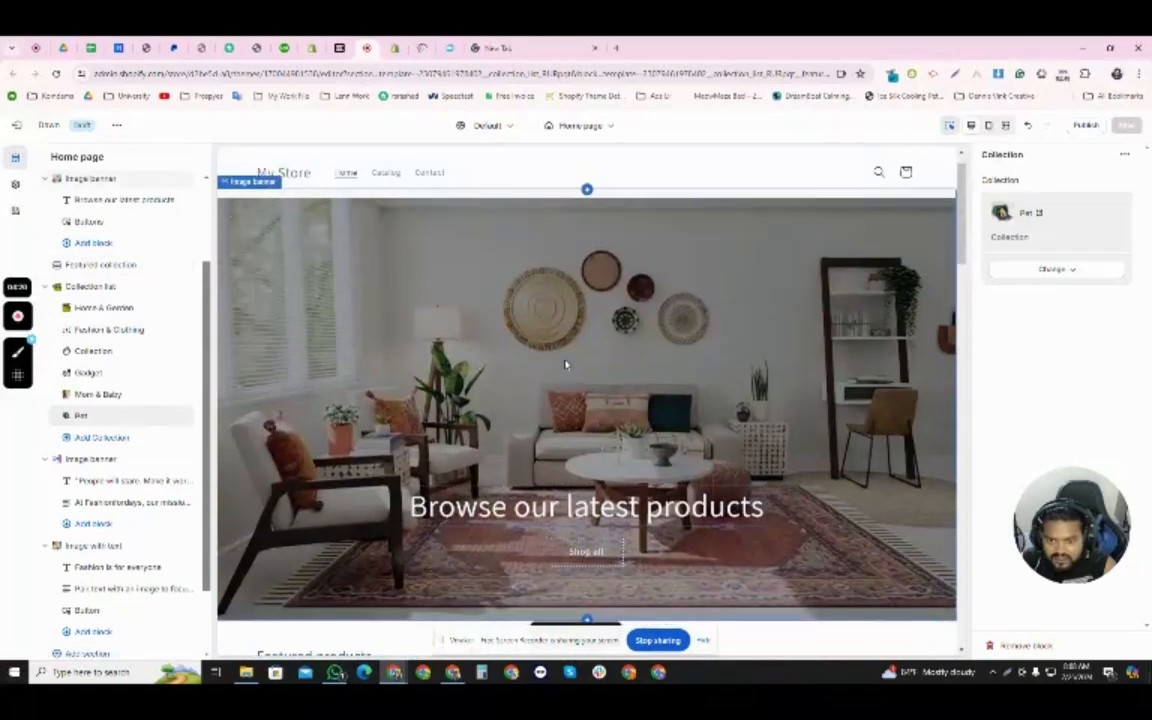
{"action": "scroll", "coordinate": [449, 340], "scroll_direction": "up", "scroll_amount": 1}
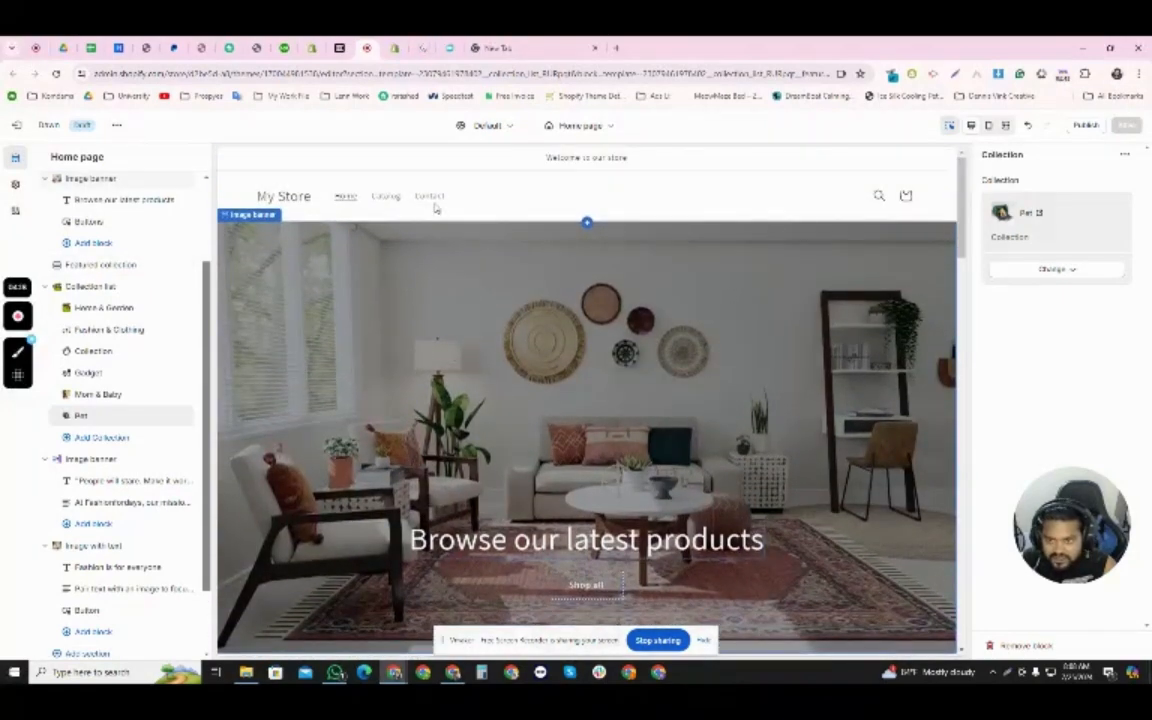
{"action": "left_click", "coordinate": [462, 206]}
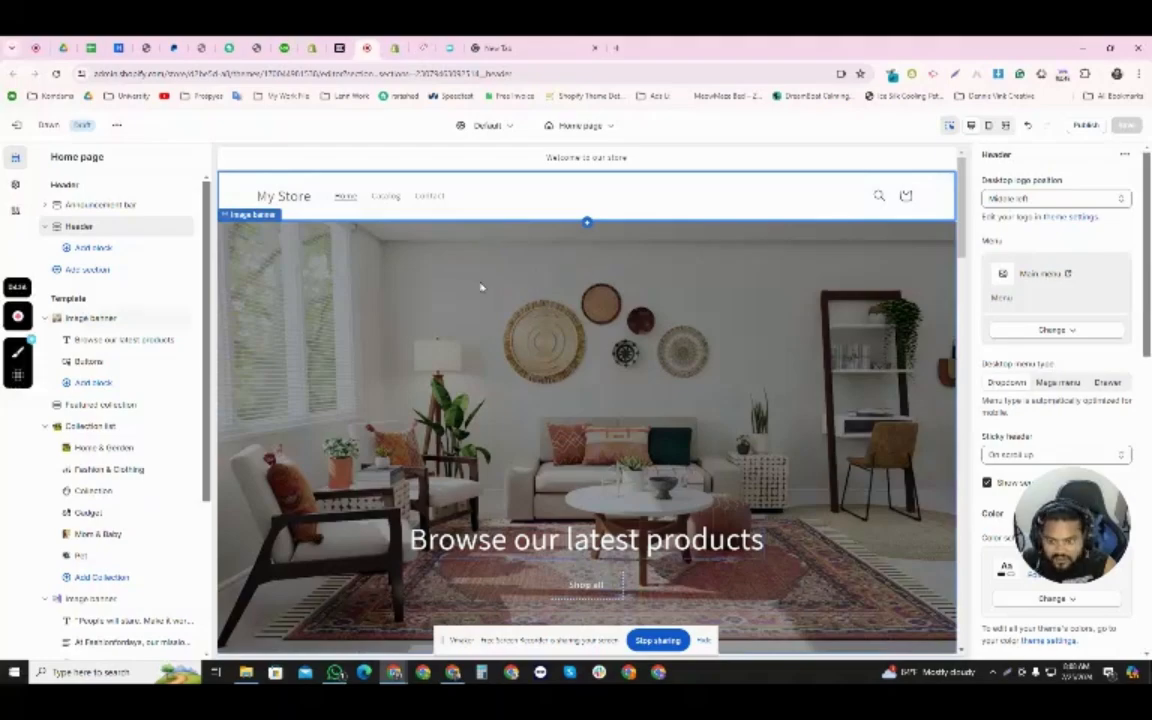
{"action": "scroll", "coordinate": [497, 385], "scroll_direction": "down", "scroll_amount": 10}
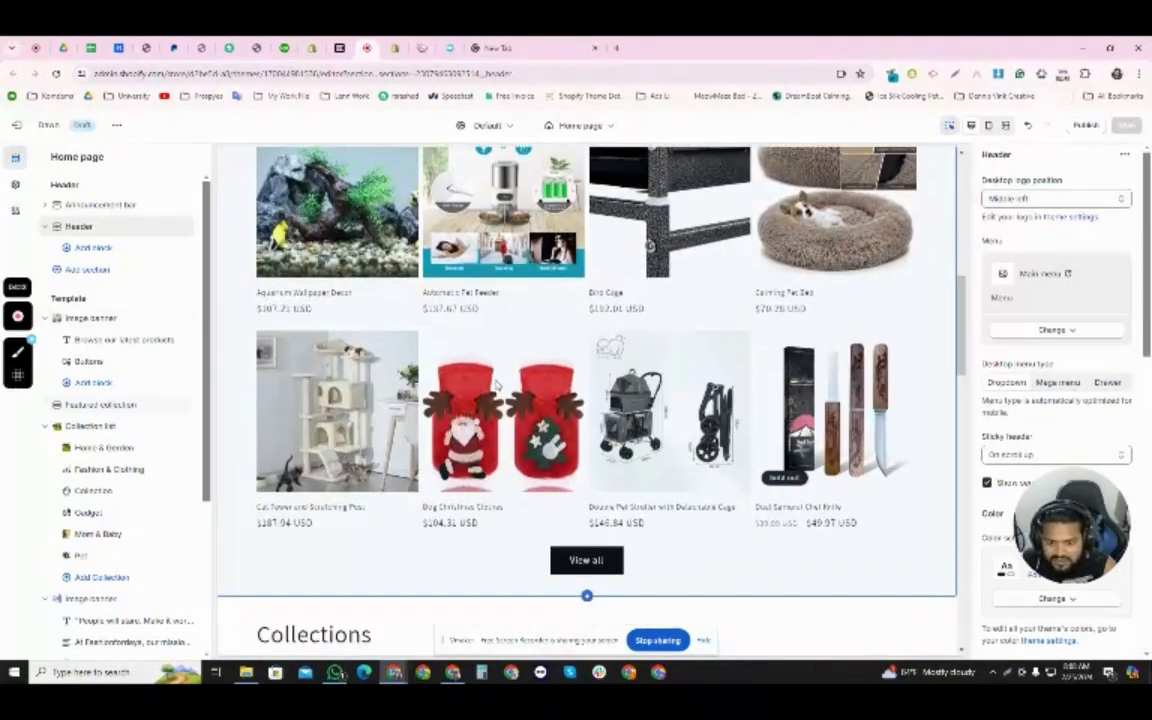
{"action": "scroll", "coordinate": [497, 389], "scroll_direction": "down", "scroll_amount": 3}
{"action": "scroll", "coordinate": [531, 366], "scroll_direction": "down", "scroll_amount": 10}
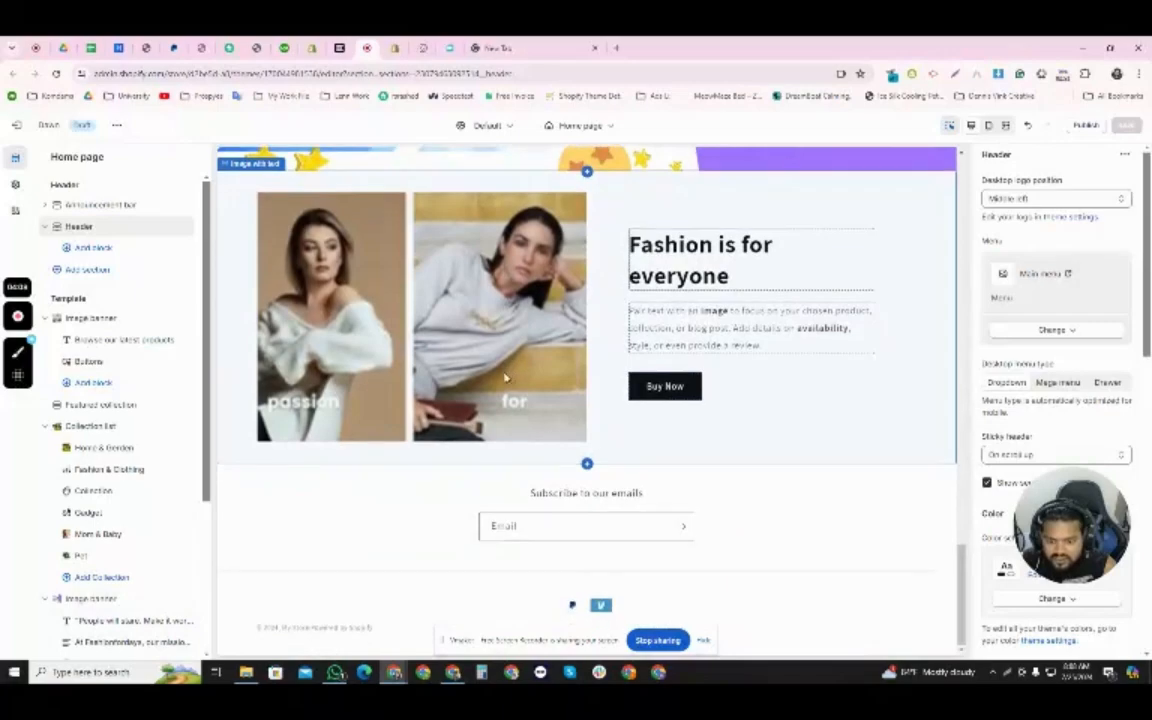
{"action": "scroll", "coordinate": [490, 385], "scroll_direction": "up", "scroll_amount": 8}
- Leave the theme editor, open the Main menu in the online store's navigation, and open its Catalog item for editing
{"action": "left_click", "coordinate": [15, 125]}
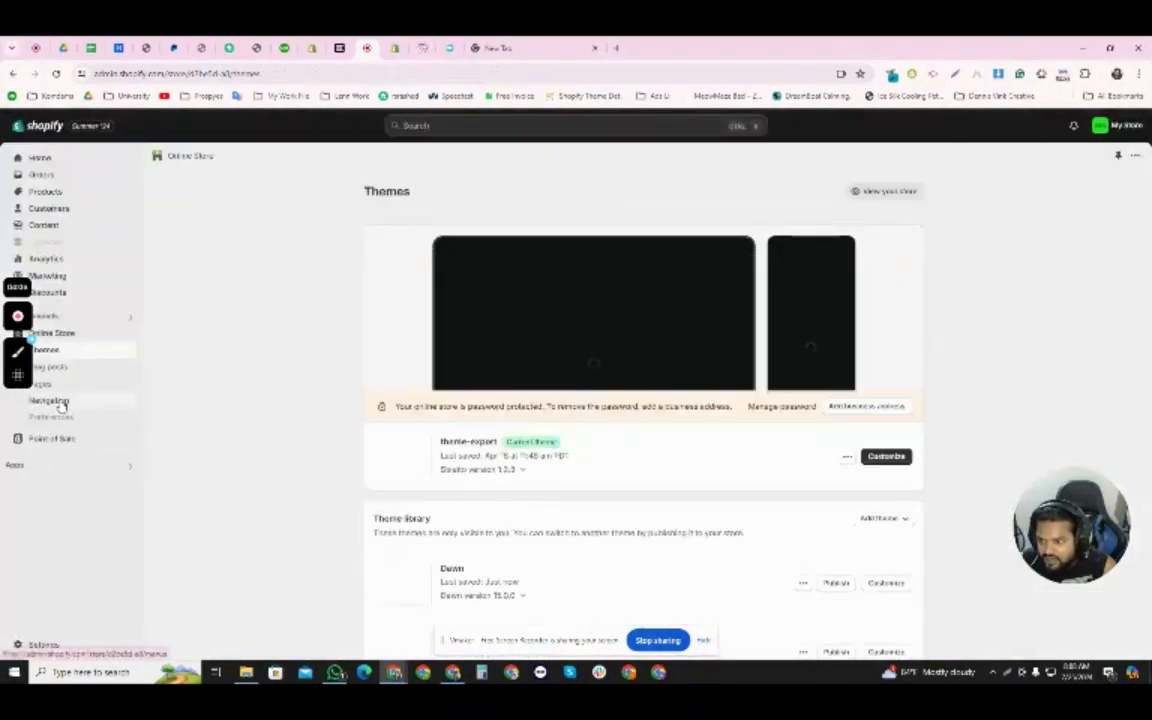
{"action": "left_click", "coordinate": [52, 400]}
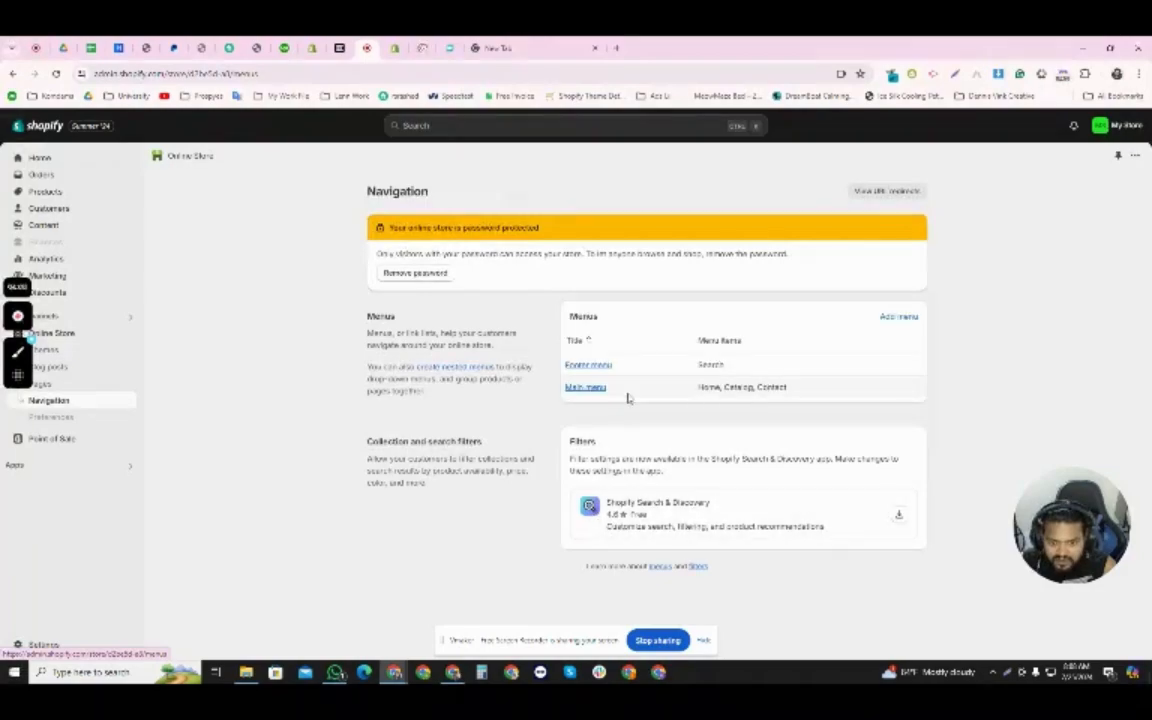
{"action": "left_click", "coordinate": [586, 388]}
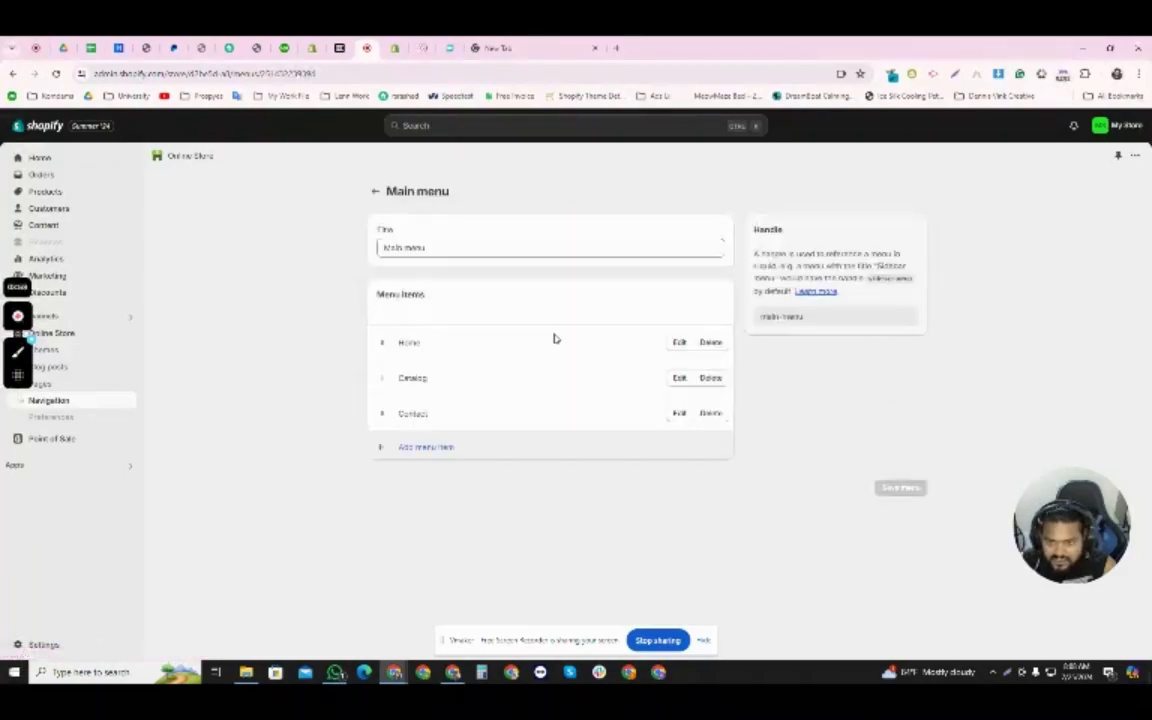
{"action": "left_click", "coordinate": [680, 379]}
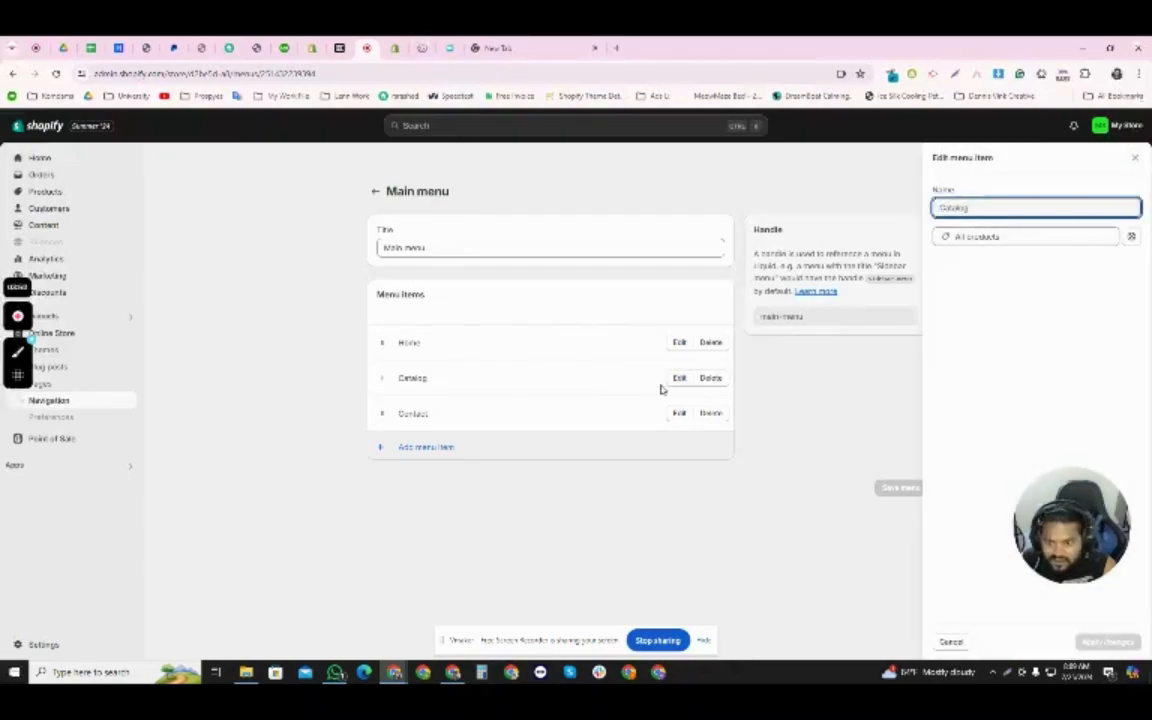
- Start a new item in the Main menu and name it Collections
{"action": "left_click", "coordinate": [430, 447]}
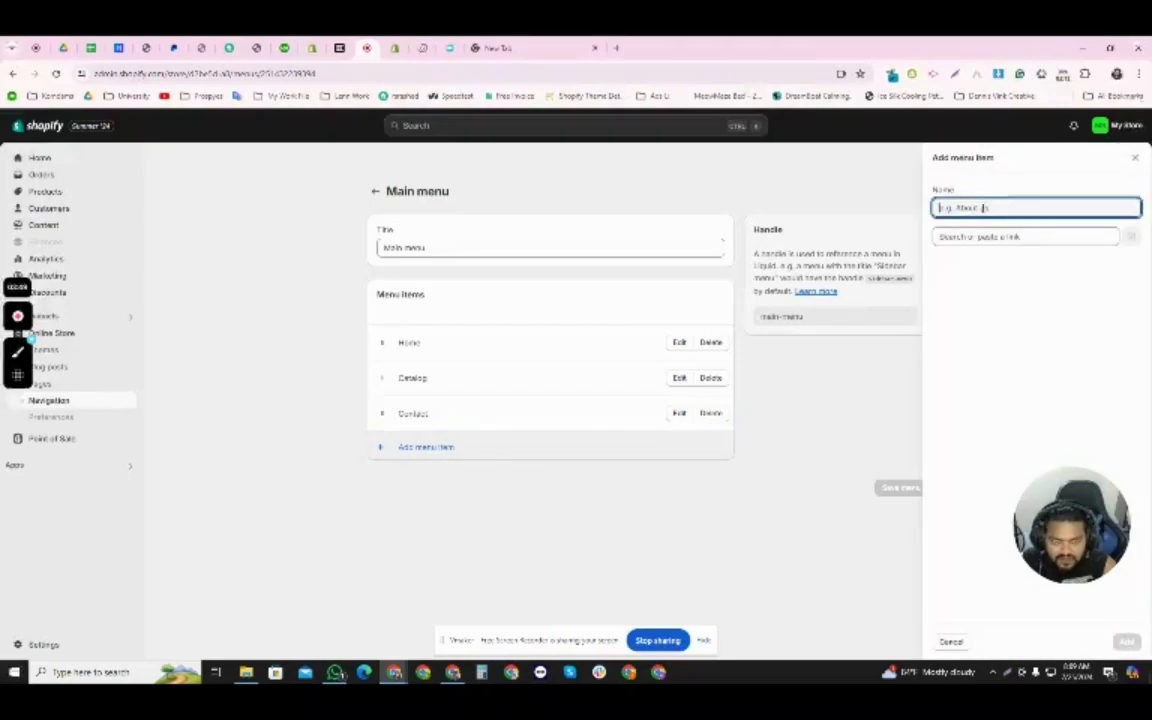
{"action": "type", "text": "Hi"}
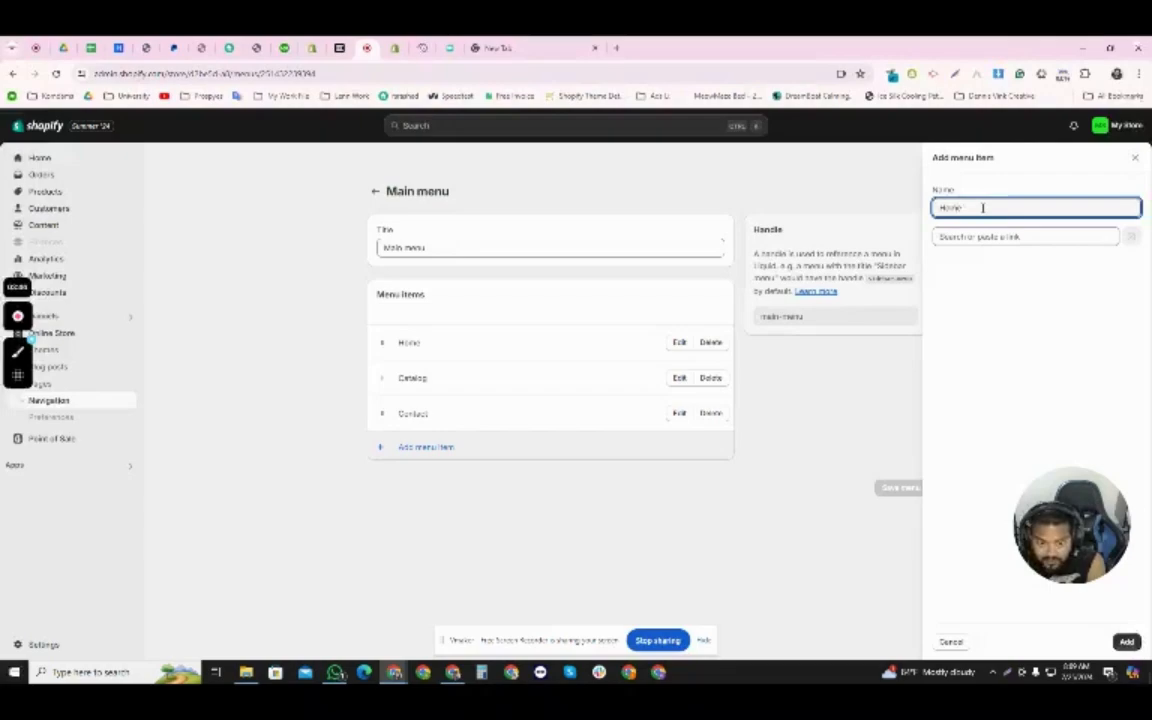
{"action": "key", "text": "BackSpace"}
{"action": "key", "text": "BackSpace"}
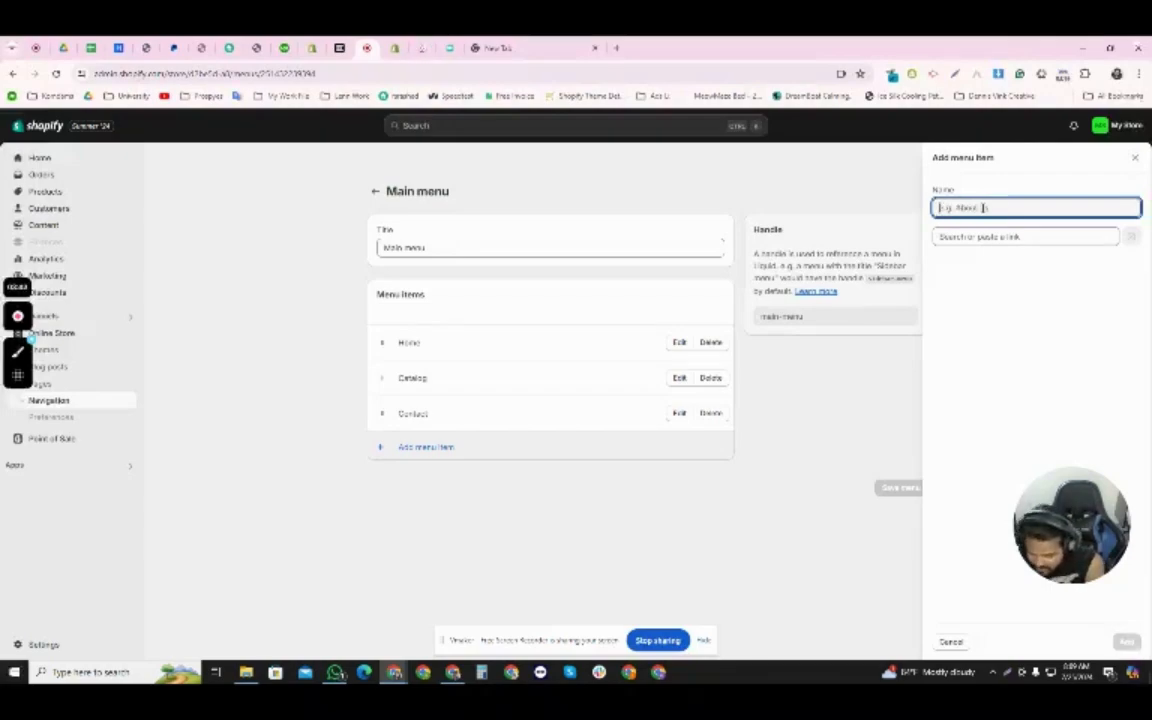
{"action": "type", "text": "Gallery"}
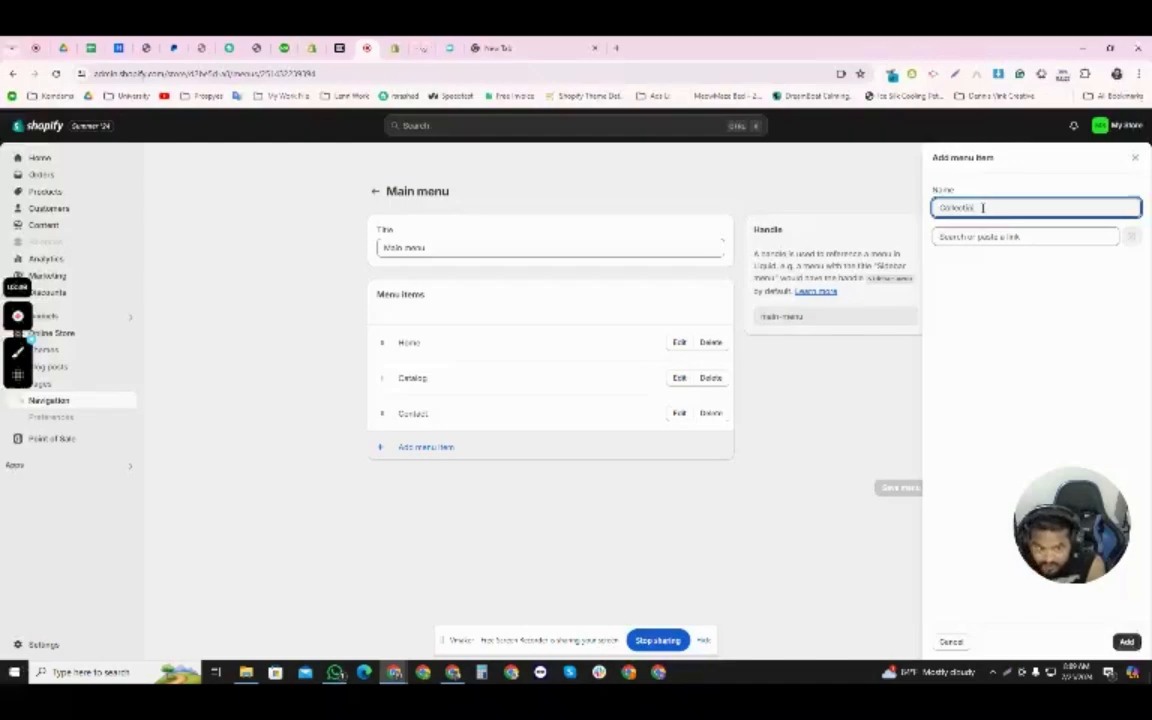
{"action": "type", "text": "s"}
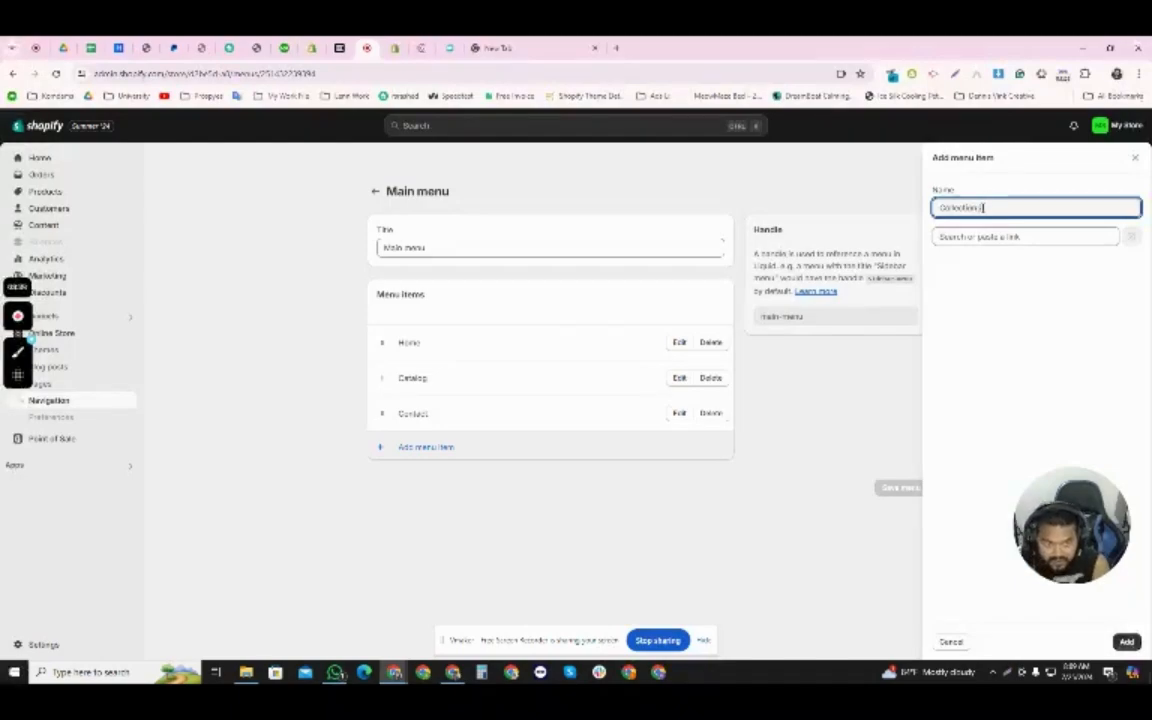
- Add the new menu item with a link to All collections and move it directly below Home
{"action": "left_click", "coordinate": [997, 236]}
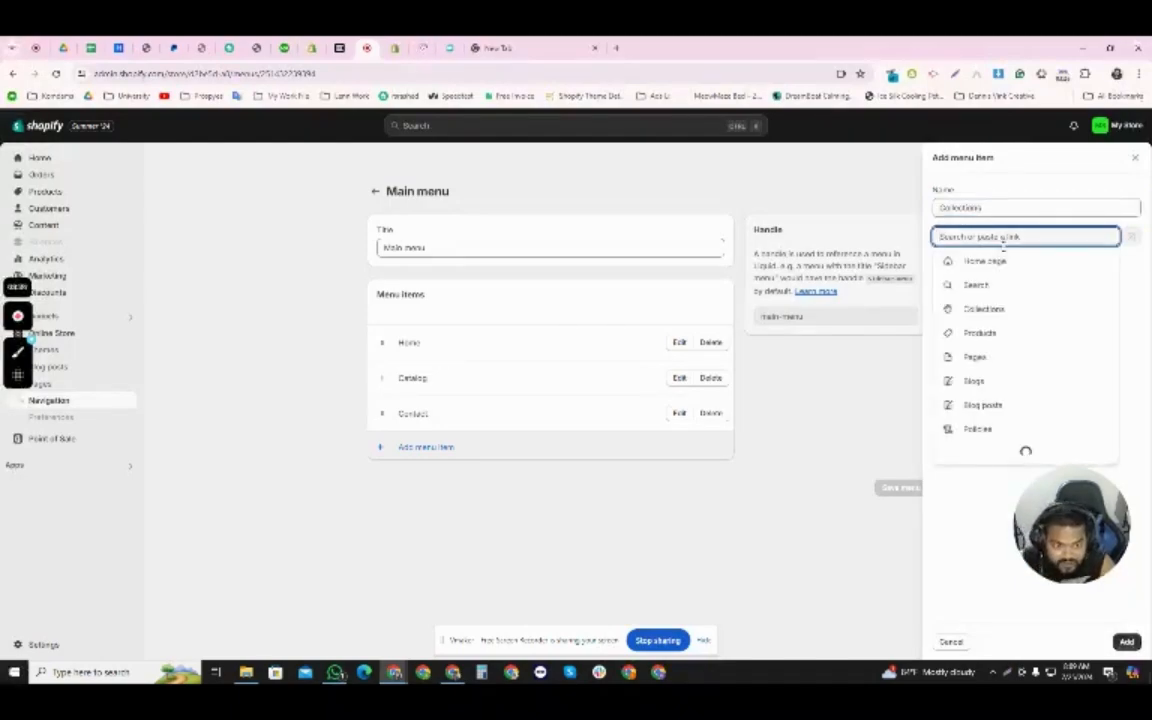
{"action": "left_click", "coordinate": [984, 308]}
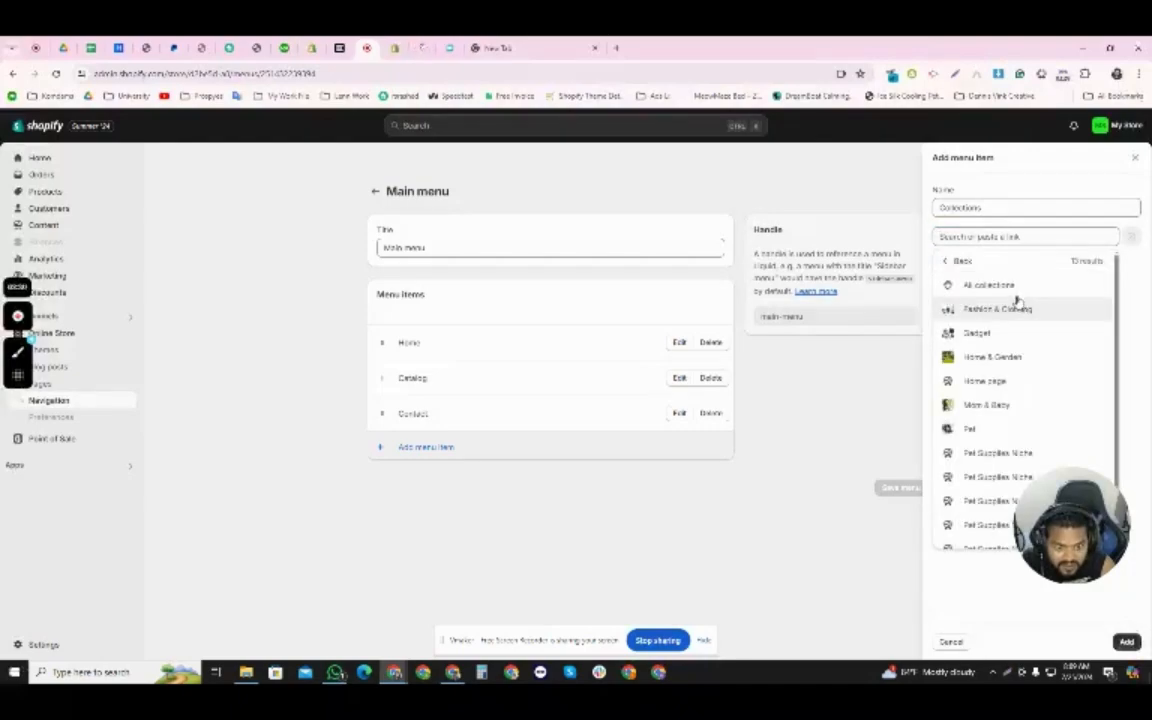
{"action": "left_click", "coordinate": [1009, 287]}
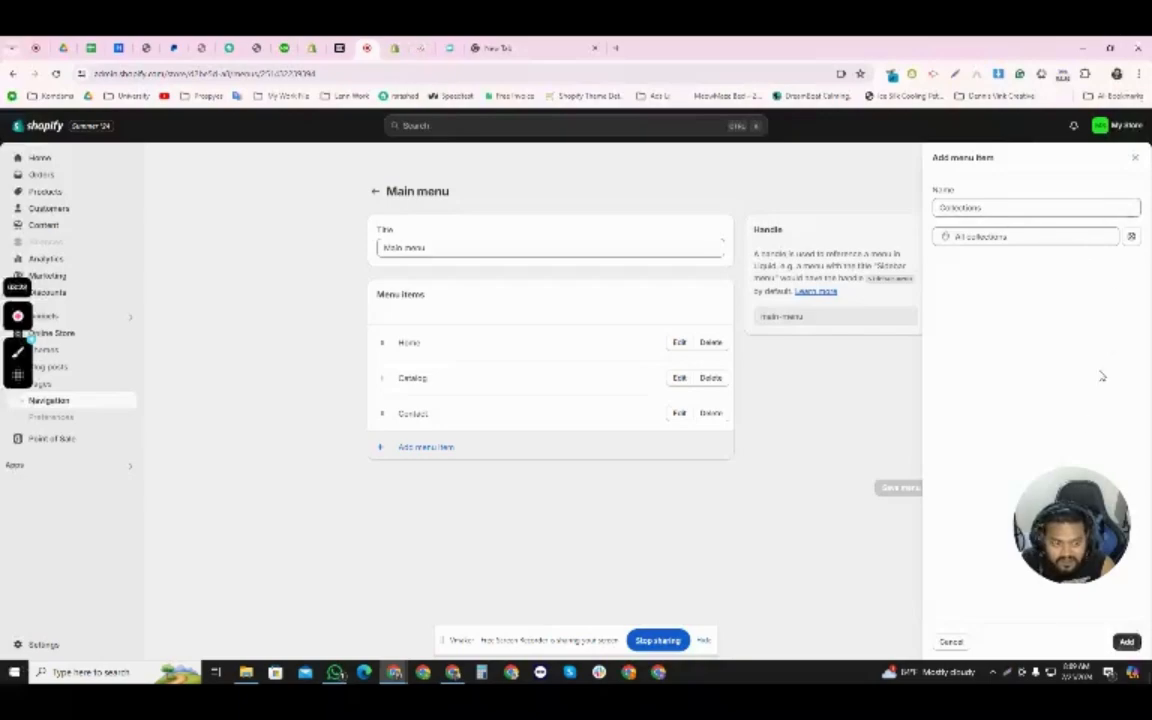
{"action": "left_click", "coordinate": [1126, 641]}
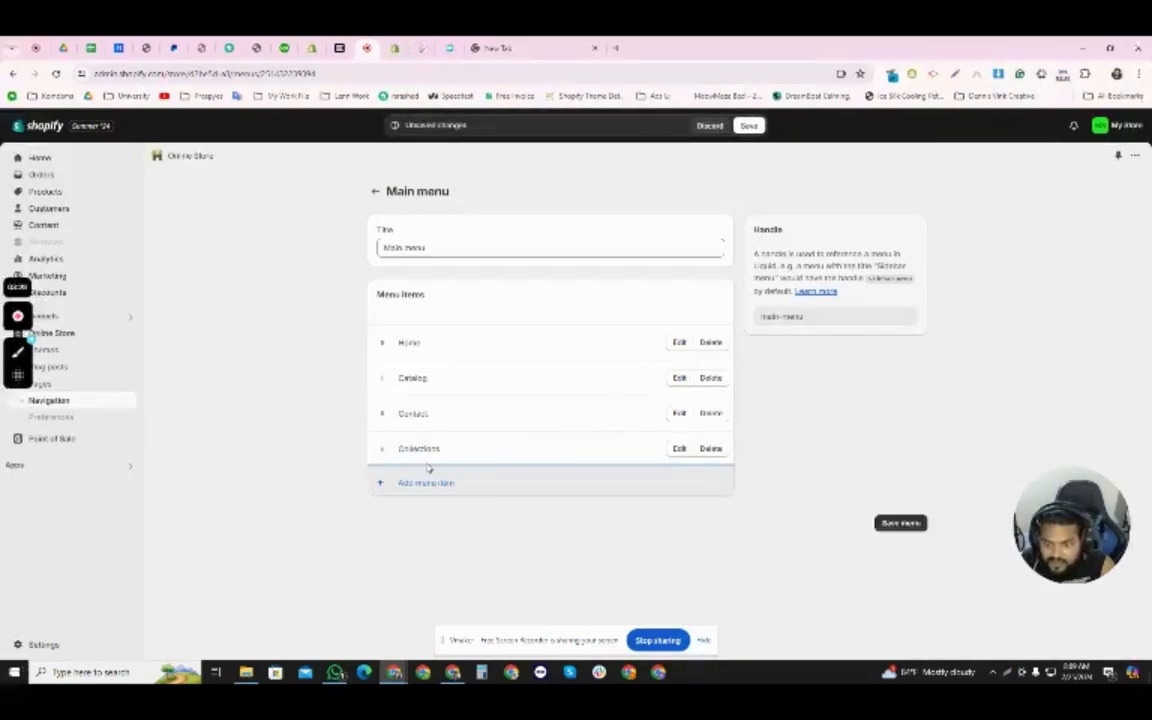
{"action": "left_click_drag", "start_coordinate": [381, 448], "coordinate": [386, 378]}
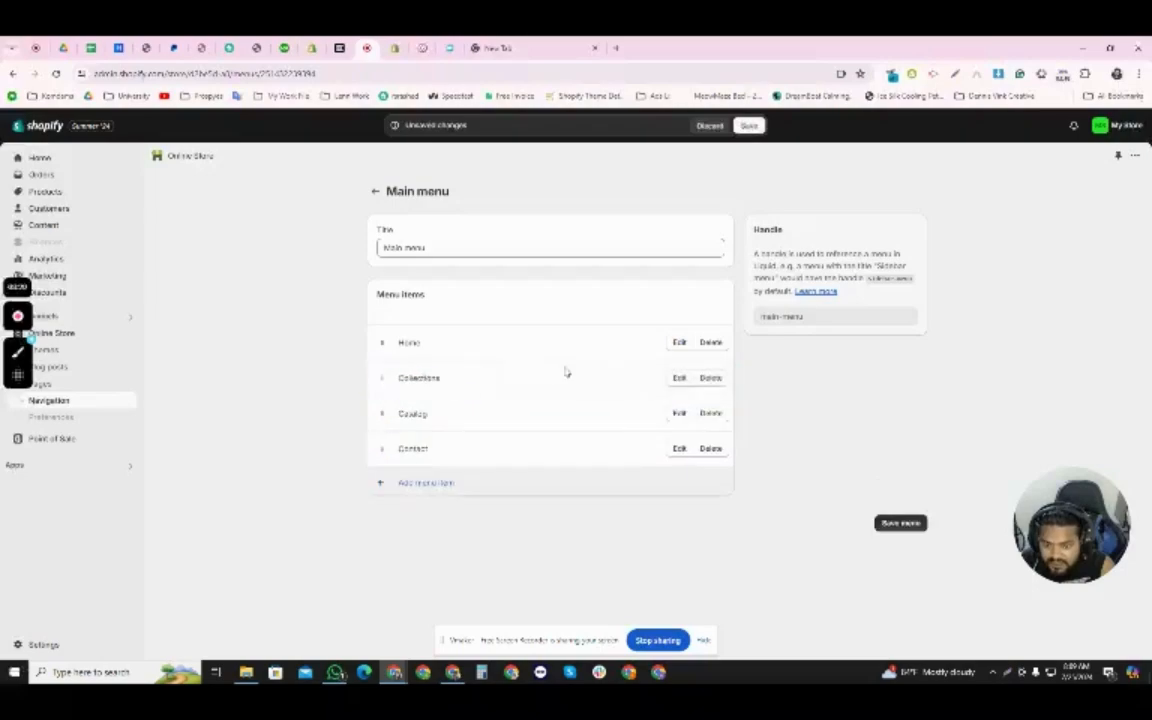
- Delete the Catalog item from the Main menu and save the menu
{"action": "left_click", "coordinate": [709, 415]}
{"action": "left_click", "coordinate": [728, 421]}
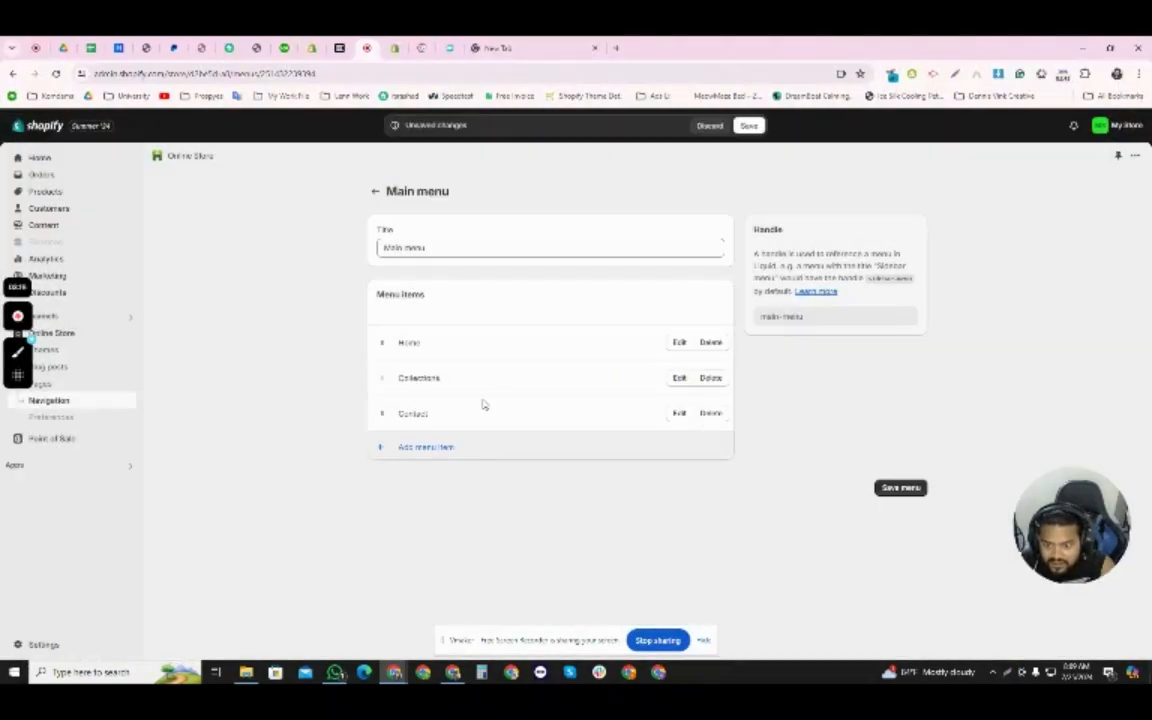
{"action": "left_click", "coordinate": [749, 125]}
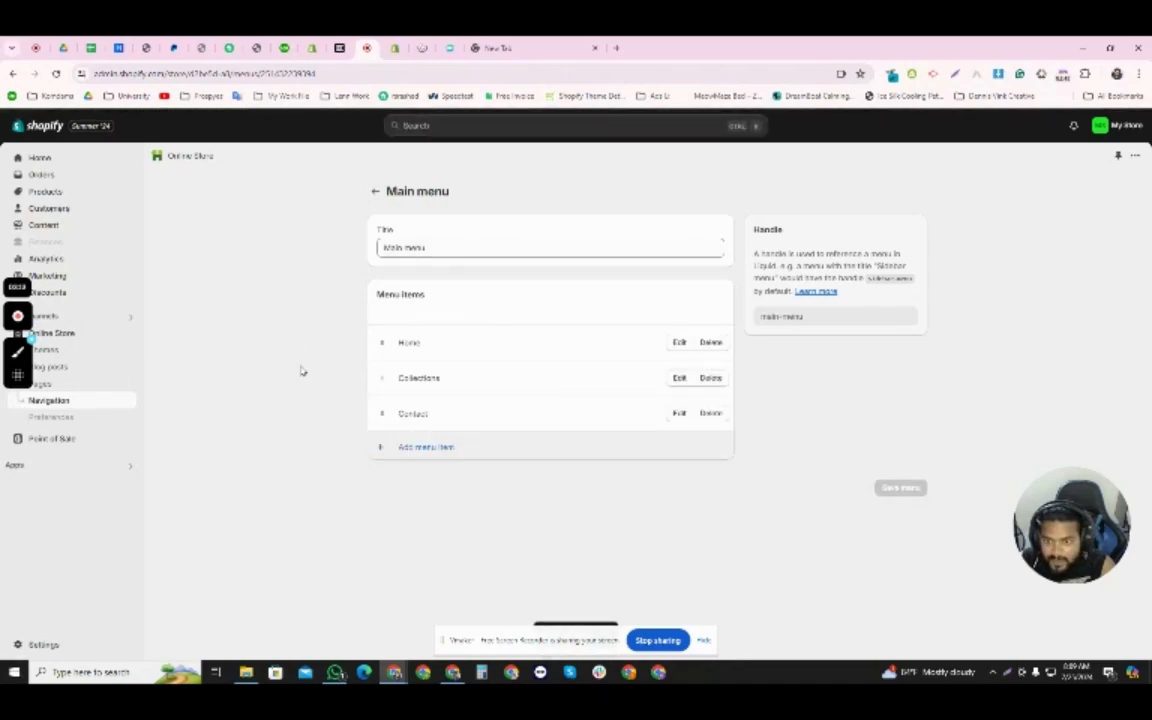
- Go from the Gadget collection page to the online store's themes and open the most recently saved Dawn theme for customizing
{"action": "left_click", "coordinate": [397, 47]}
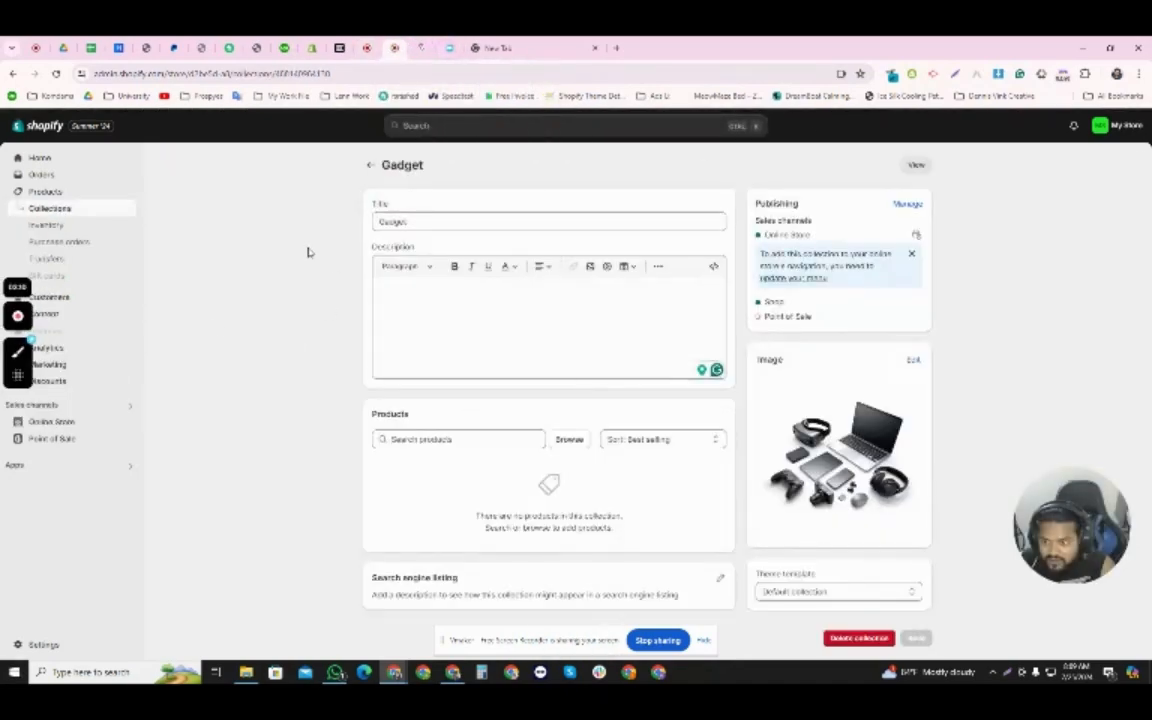
{"action": "left_click", "coordinate": [72, 158]}
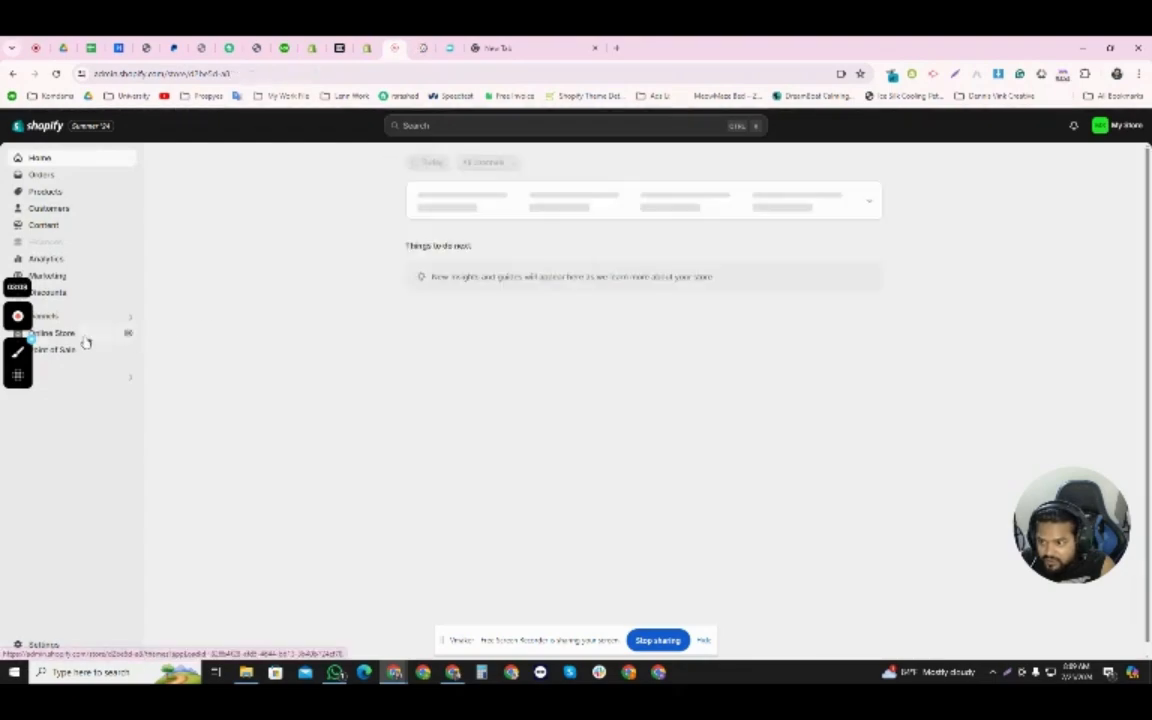
{"action": "left_click", "coordinate": [82, 335]}
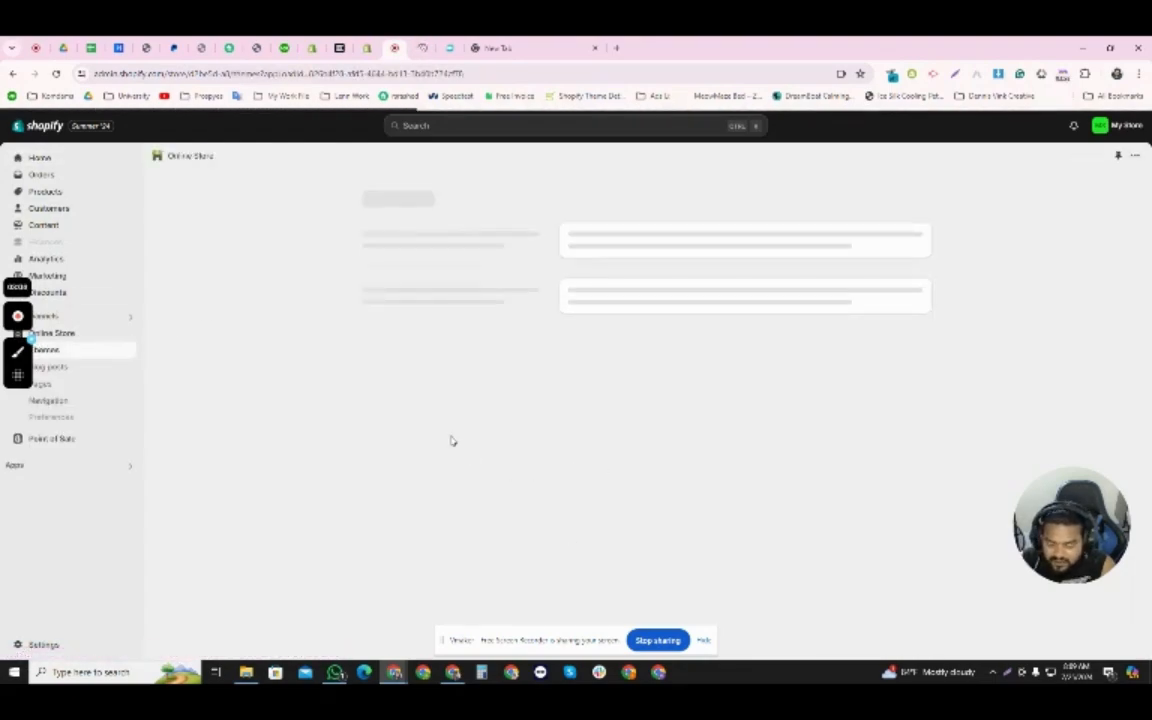
{"action": "scroll", "coordinate": [300, 413], "scroll_direction": "down", "scroll_amount": 3}
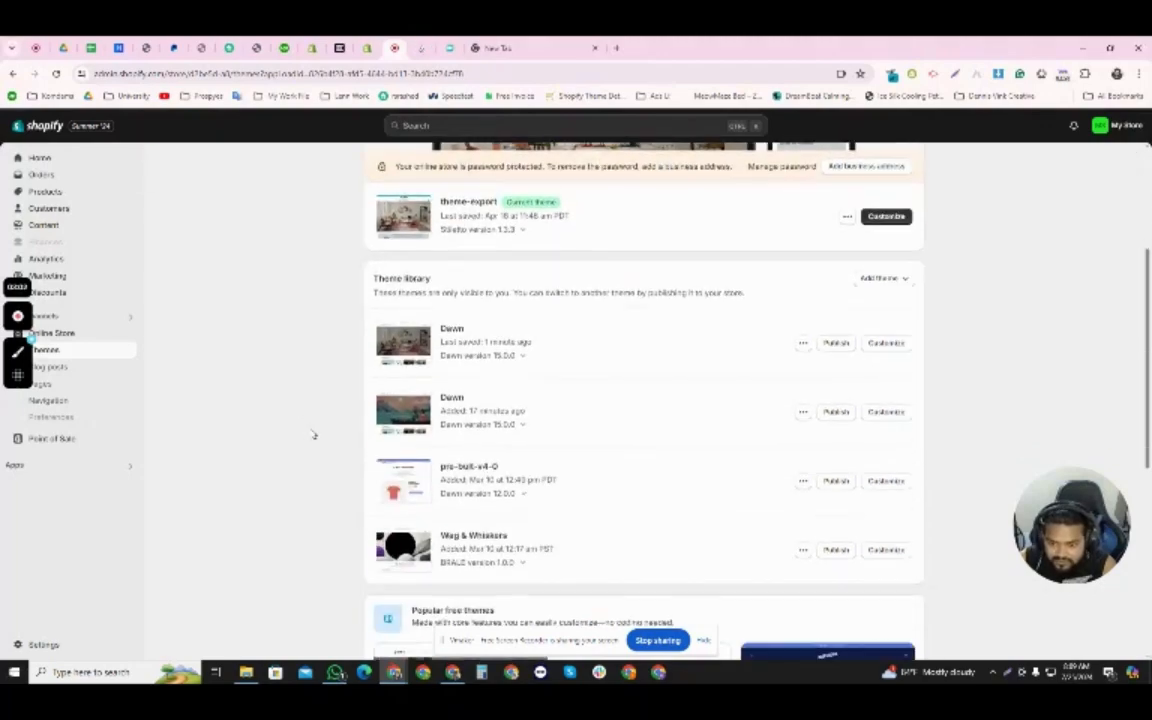
{"action": "left_click", "coordinate": [888, 344]}
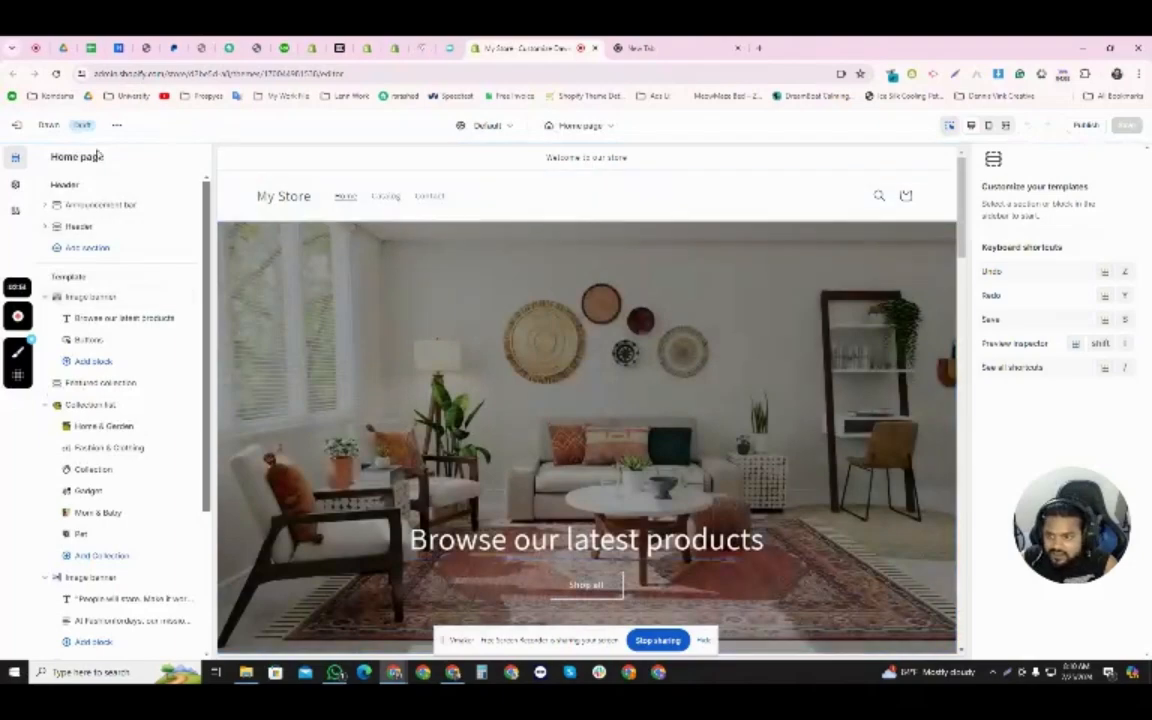
- Select the Header section, dismiss the Loox setup notice, and review the header's menu, color, selector and mobile layout settings
{"action": "left_click", "coordinate": [340, 197]}
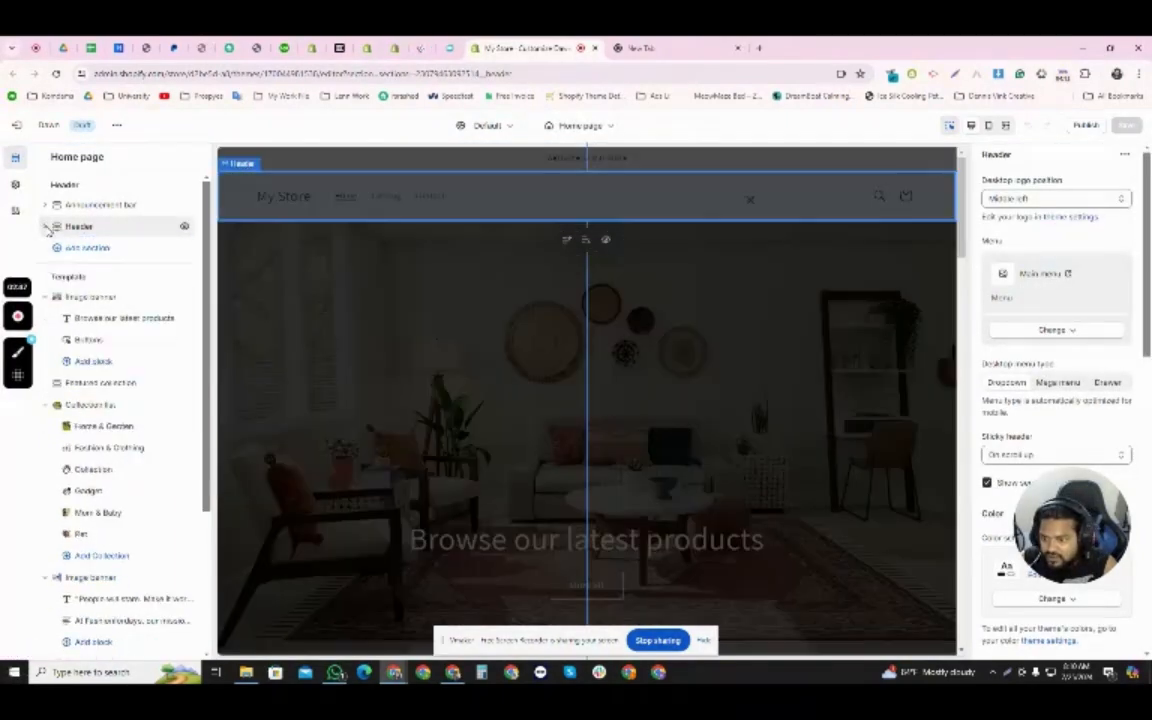
{"action": "left_click", "coordinate": [45, 227]}
{"action": "left_click", "coordinate": [45, 227]}
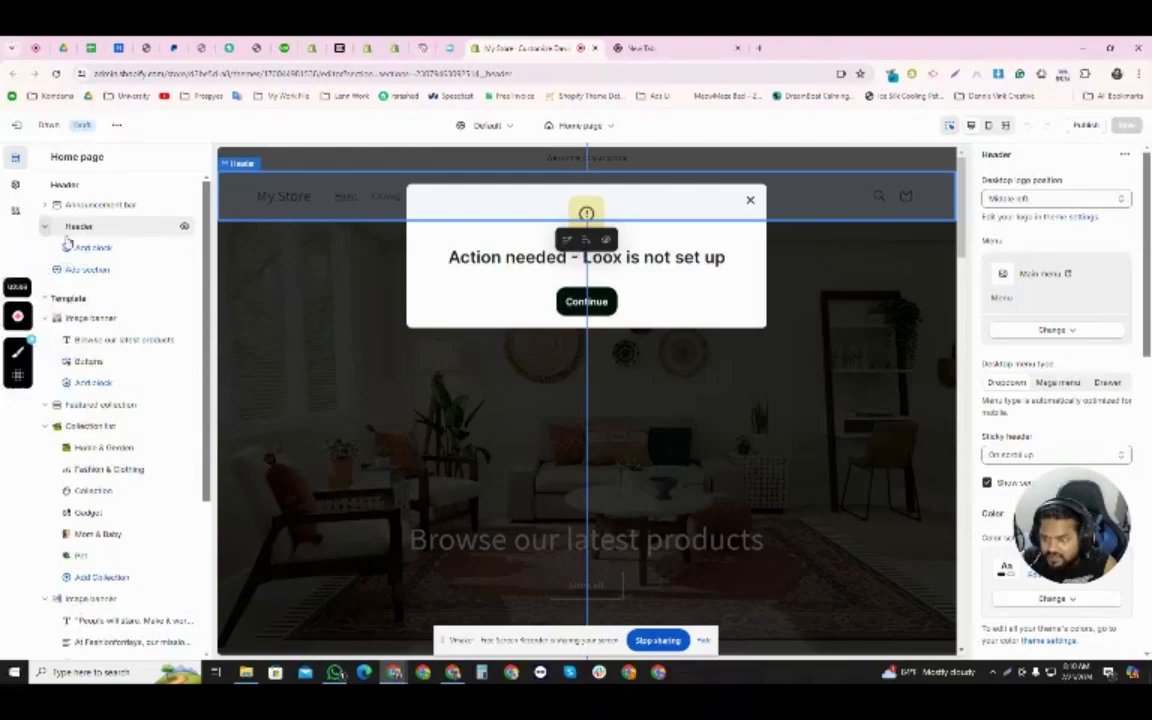
{"action": "left_click", "coordinate": [750, 201]}
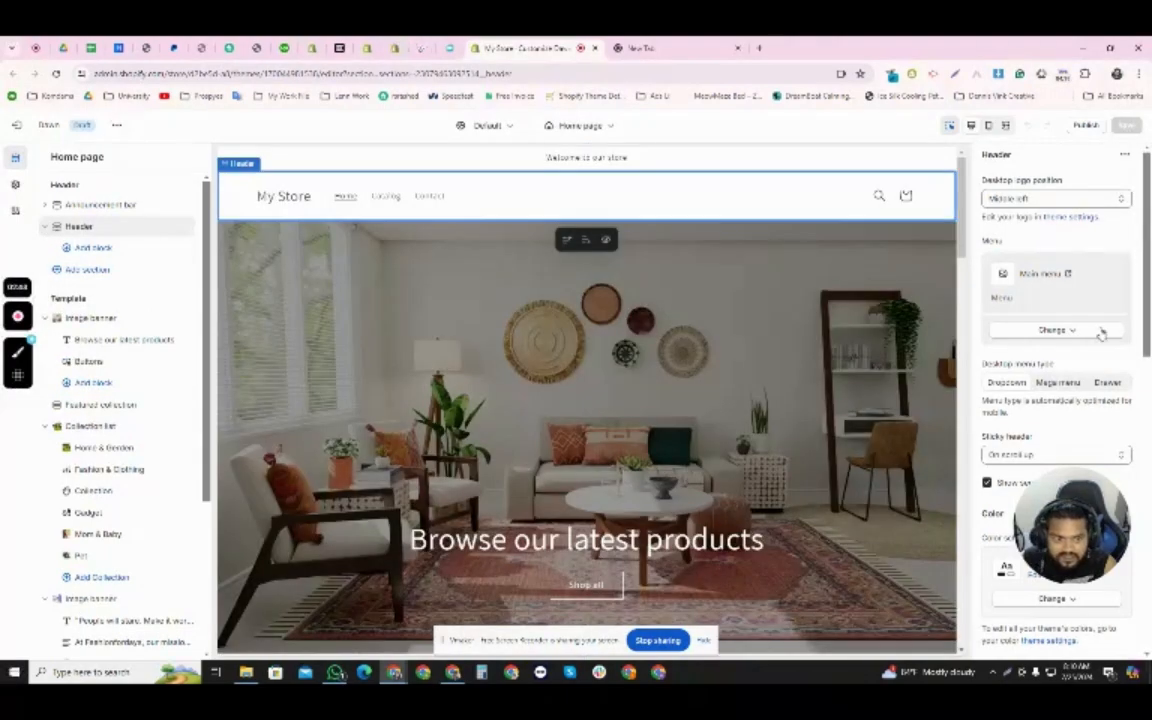
{"action": "scroll", "coordinate": [1088, 325], "scroll_direction": "down", "scroll_amount": 5}
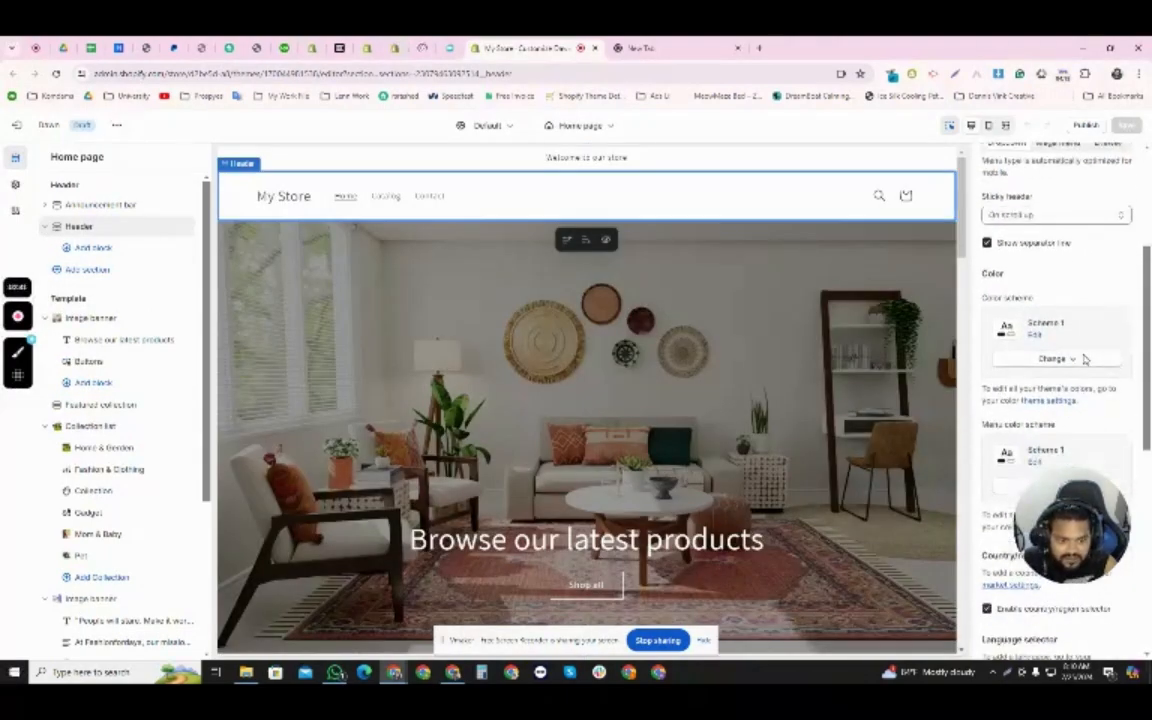
{"action": "scroll", "coordinate": [1085, 358], "scroll_direction": "up", "scroll_amount": 3}
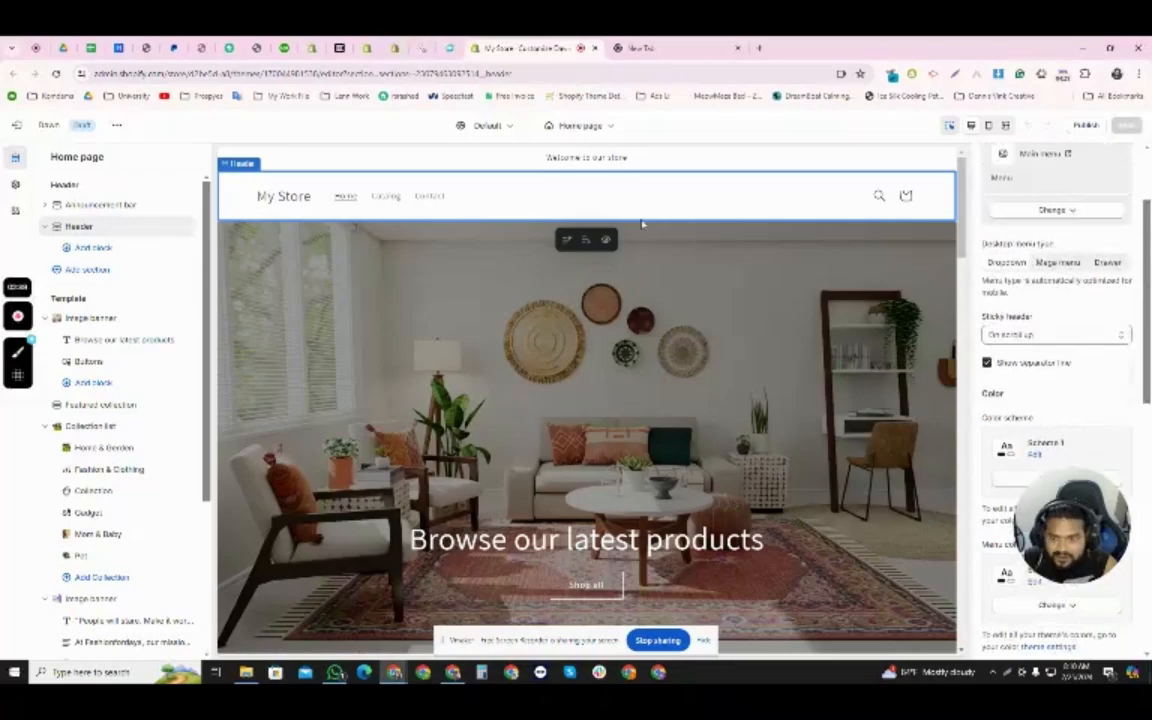
{"action": "scroll", "coordinate": [1080, 280], "scroll_direction": "down", "scroll_amount": 5}
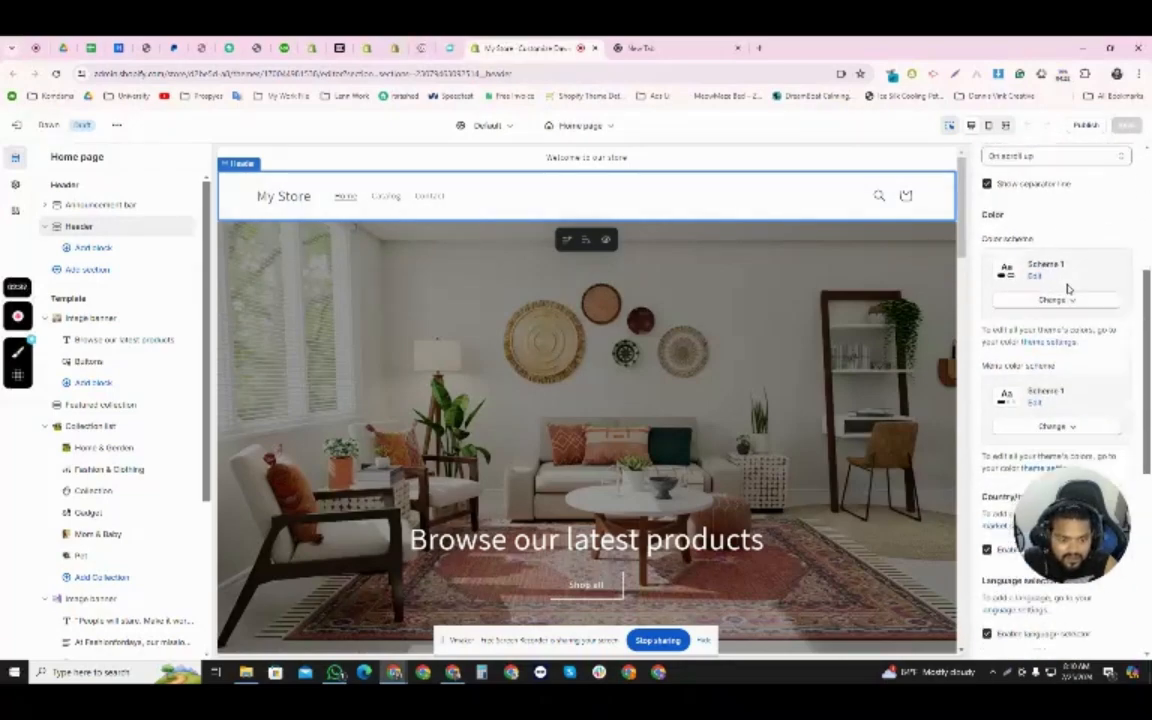
{"action": "scroll", "coordinate": [1070, 299], "scroll_direction": "down", "scroll_amount": 2}
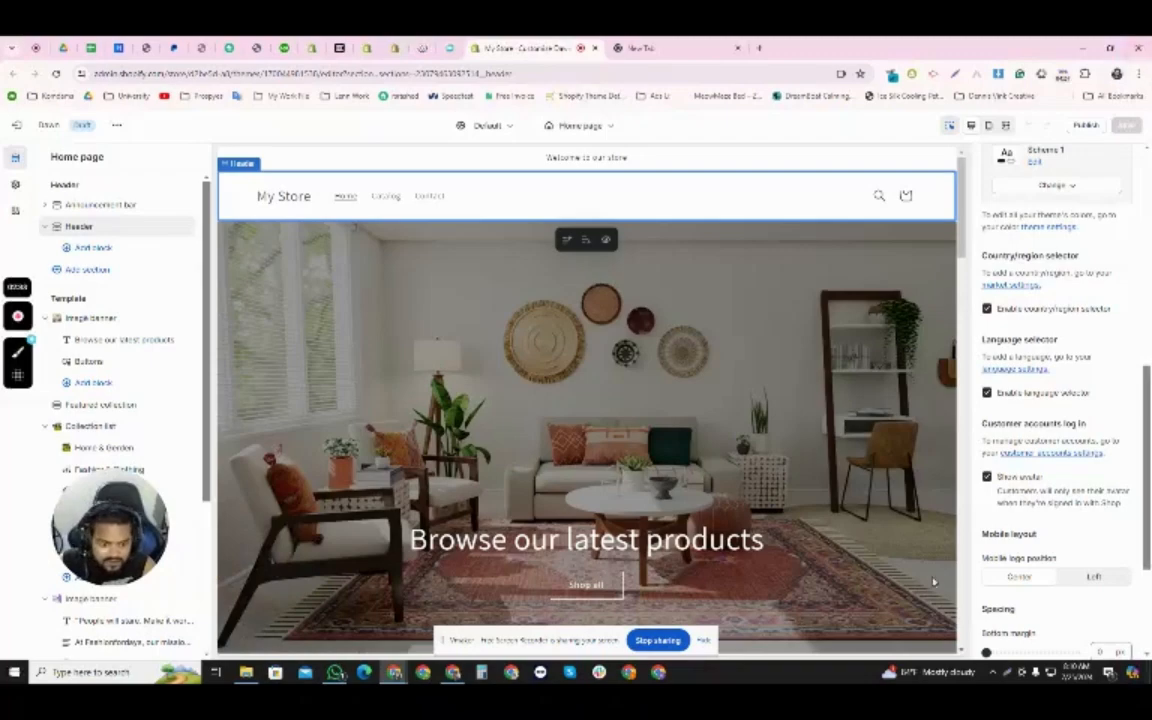
- Set the header's color scheme to Scheme 4
{"action": "scroll", "coordinate": [1100, 495], "scroll_direction": "down", "scroll_amount": 3}
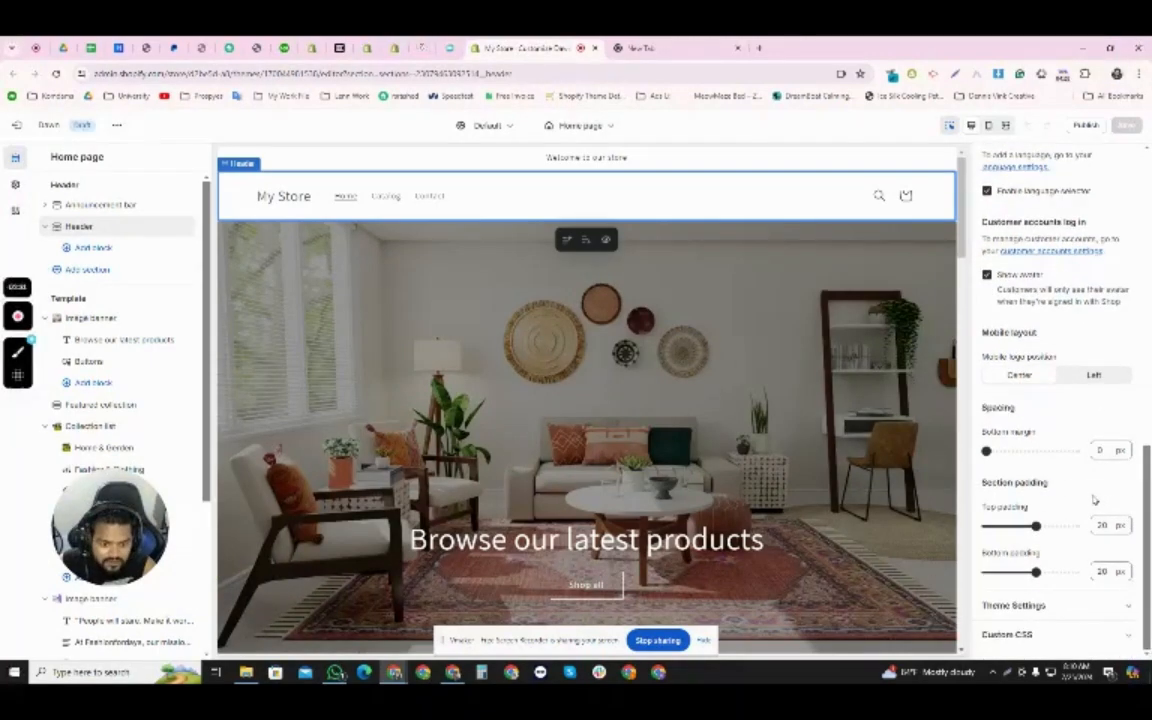
{"action": "scroll", "coordinate": [1095, 499], "scroll_direction": "up", "scroll_amount": 3}
{"action": "scroll", "coordinate": [1083, 497], "scroll_direction": "up", "scroll_amount": 3}
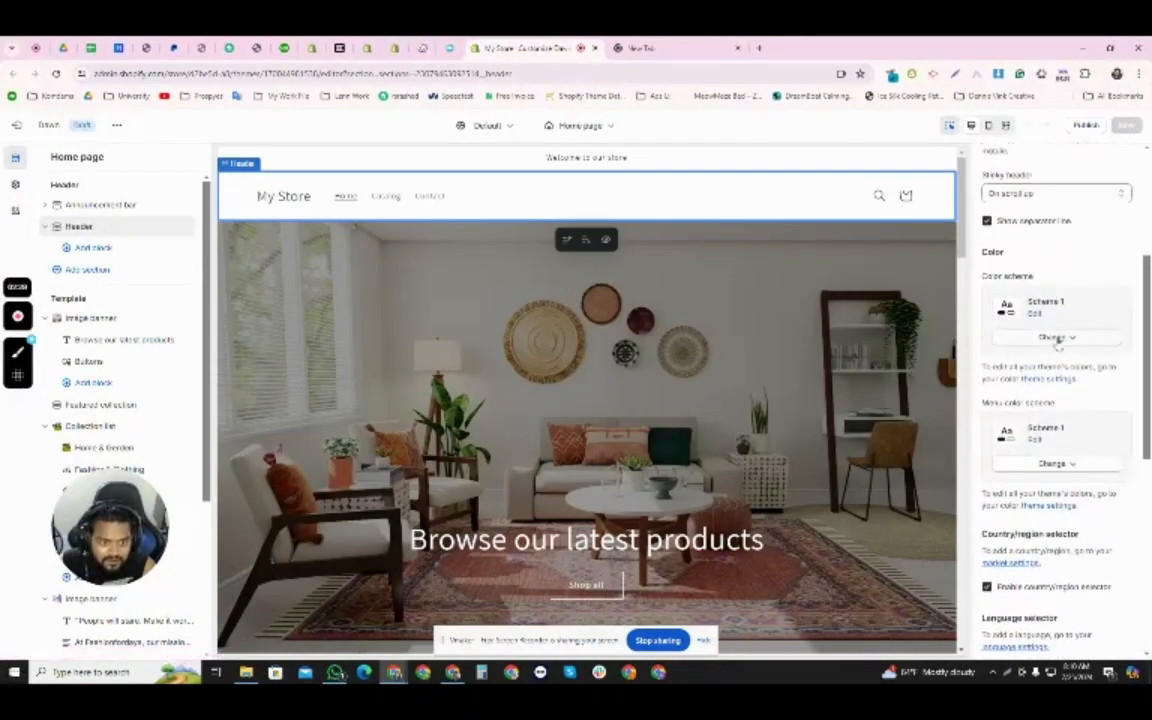
{"action": "left_click", "coordinate": [1055, 338]}
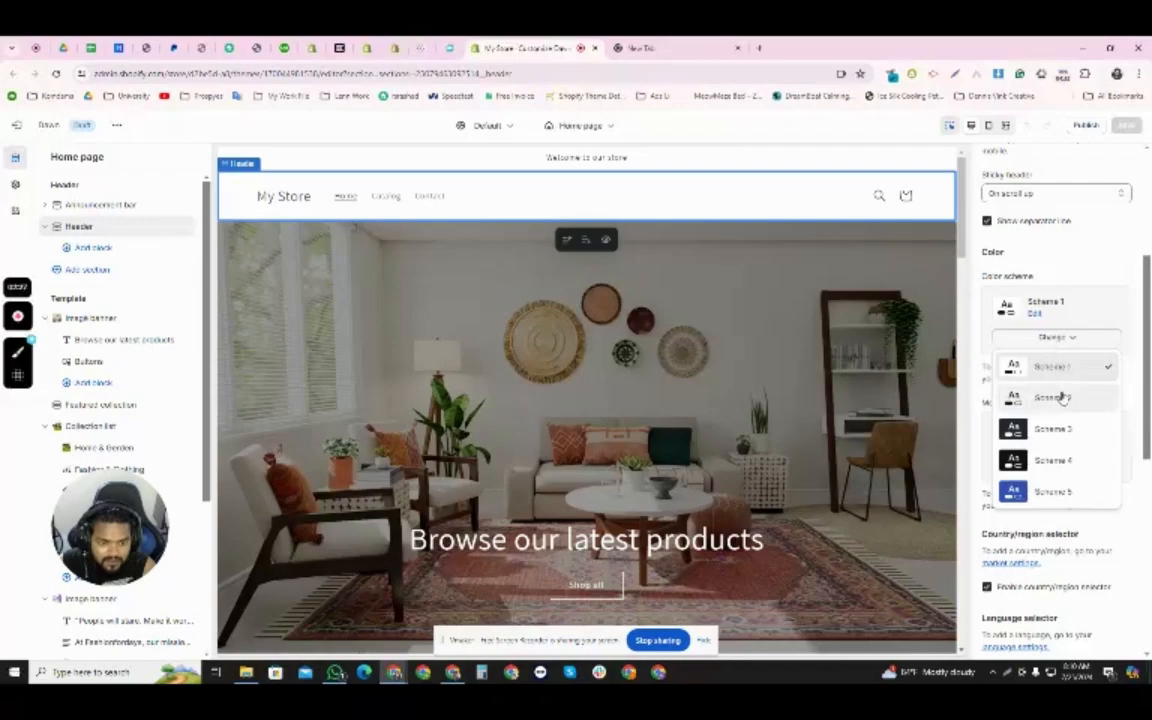
{"action": "left_click", "coordinate": [1052, 460]}
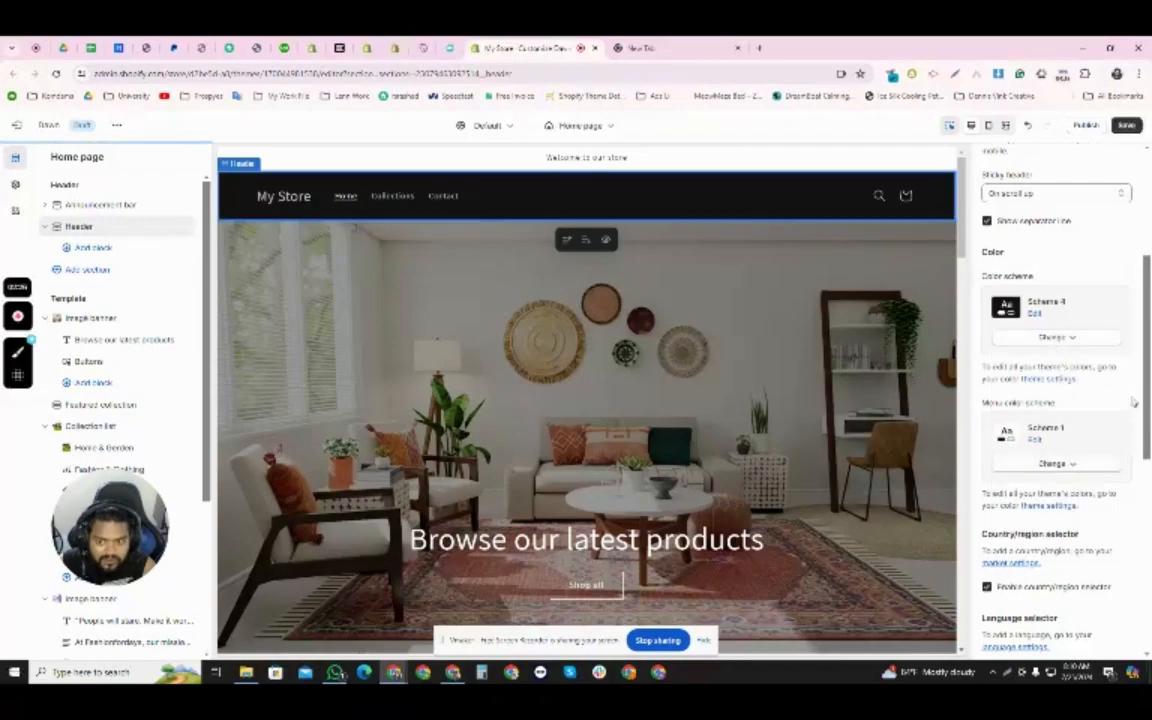
- Try Scheme 2 as the header's menu color scheme, and settle on Scheme 5
{"action": "left_click", "coordinate": [1045, 462]}
{"action": "left_click", "coordinate": [1062, 532]}
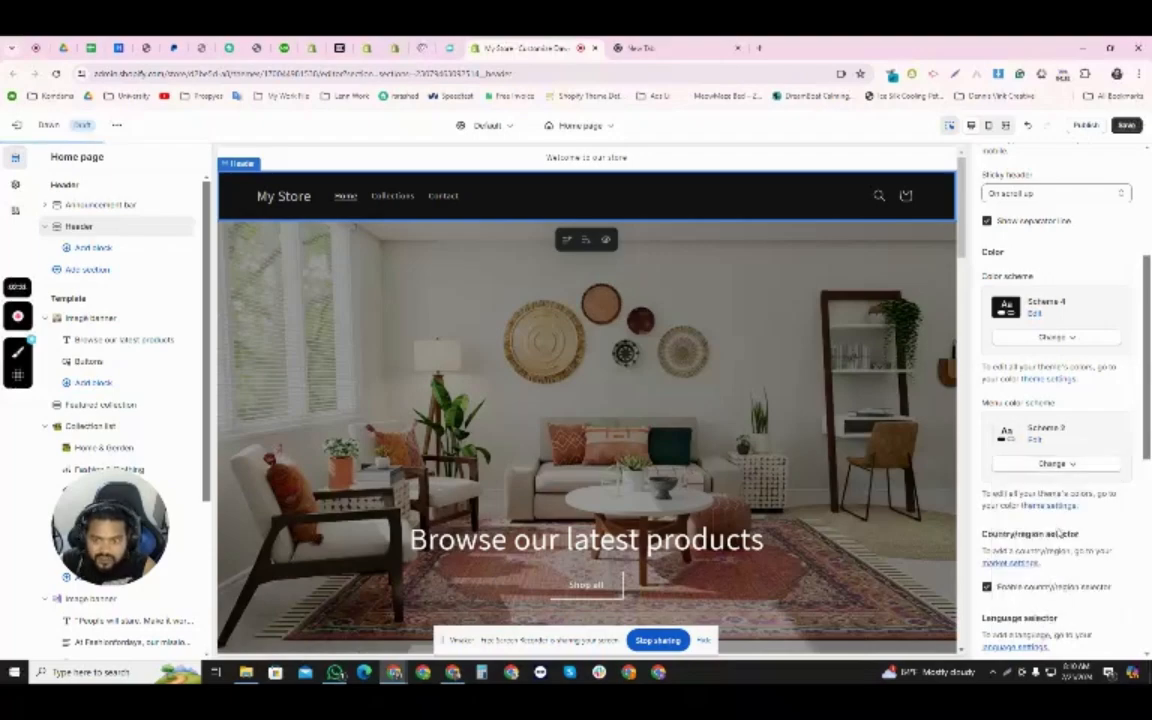
{"action": "left_click", "coordinate": [1049, 463]}
{"action": "left_click", "coordinate": [1050, 617]}
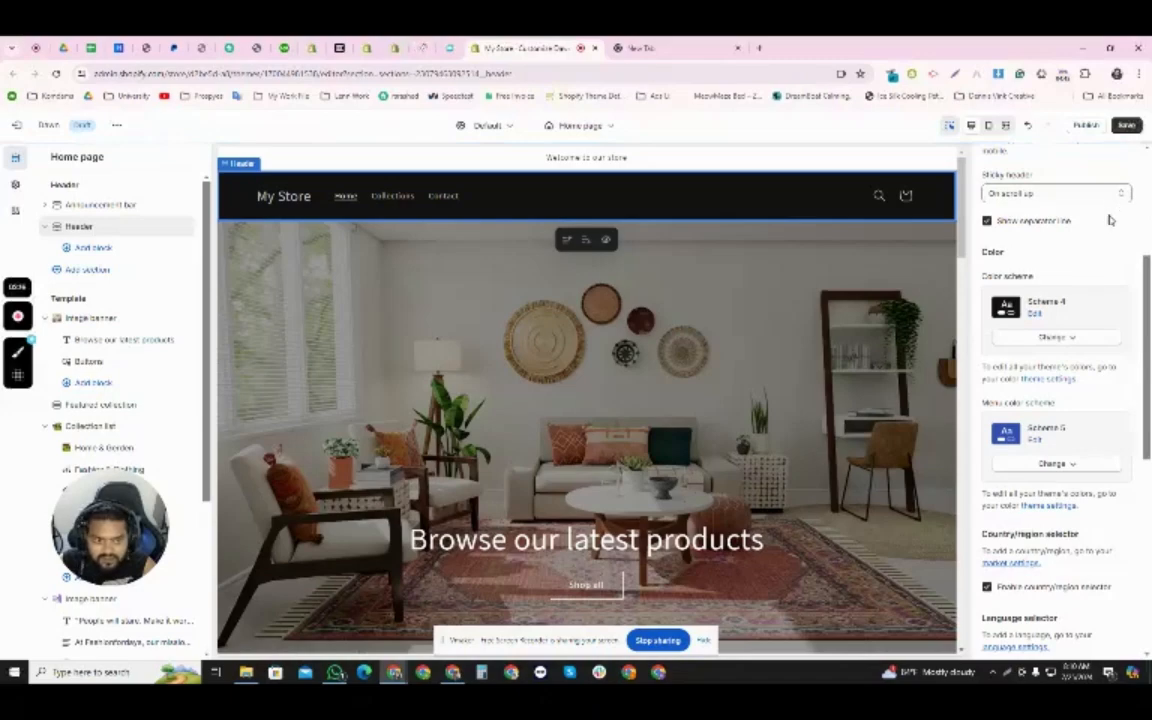
- Set the header's color scheme to Scheme 5 and save the theme
{"action": "scroll", "coordinate": [1096, 274], "scroll_direction": "up", "scroll_amount": 3}
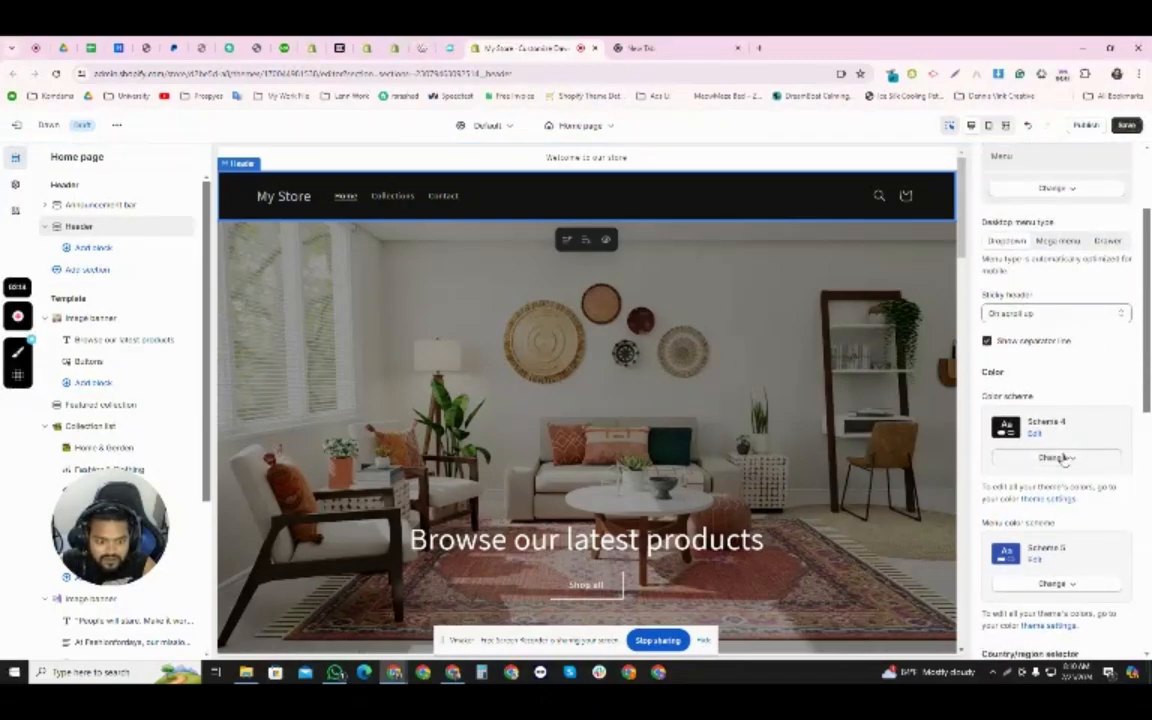
{"action": "left_click", "coordinate": [1062, 457]}
{"action": "left_click", "coordinate": [1051, 608]}
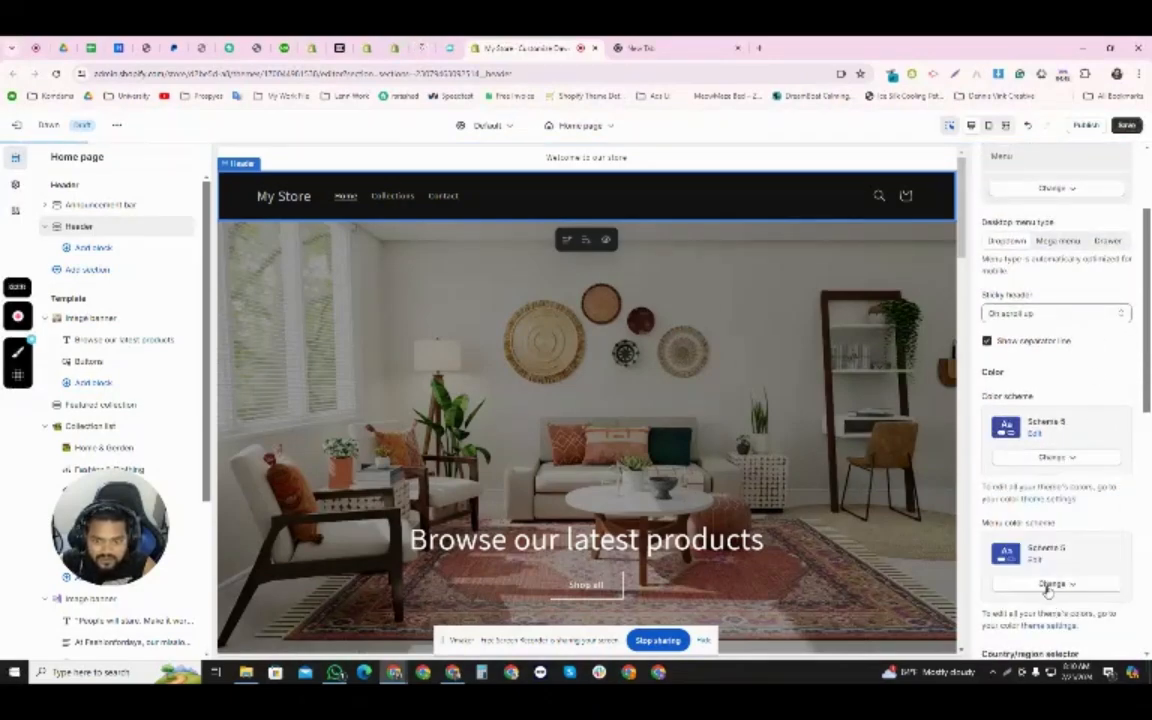
{"action": "scroll", "coordinate": [1085, 334], "scroll_direction": "up", "scroll_amount": 3}
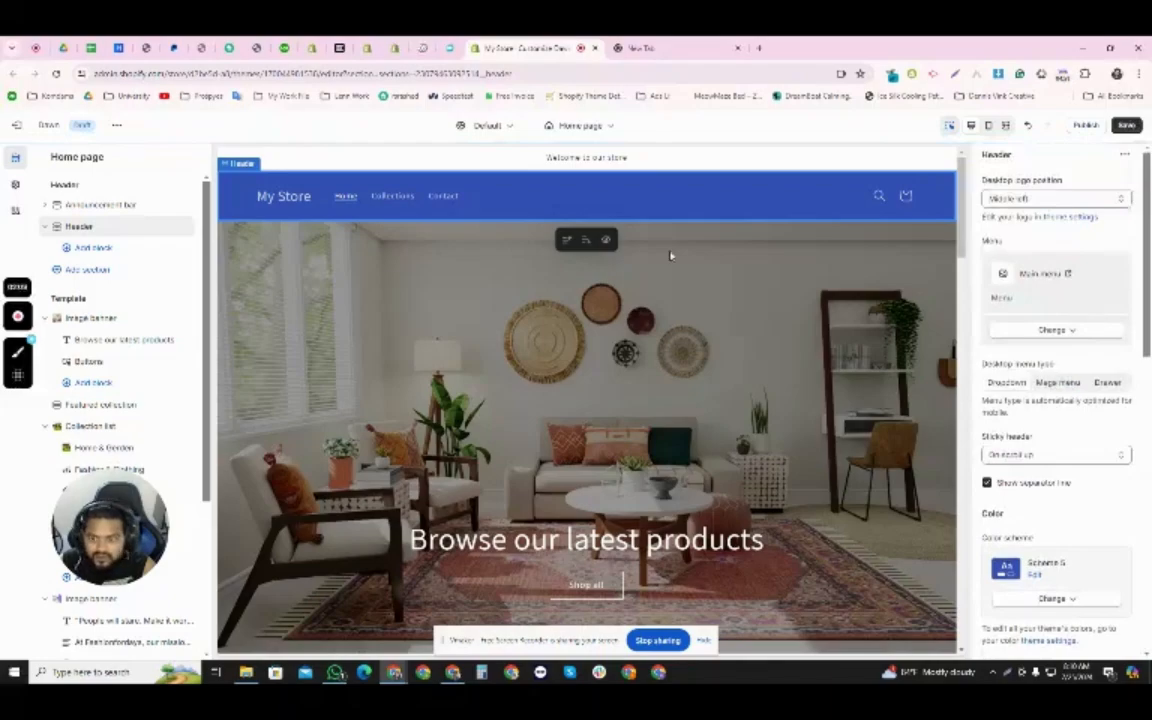
{"action": "key", "text": "ctrl+s"}
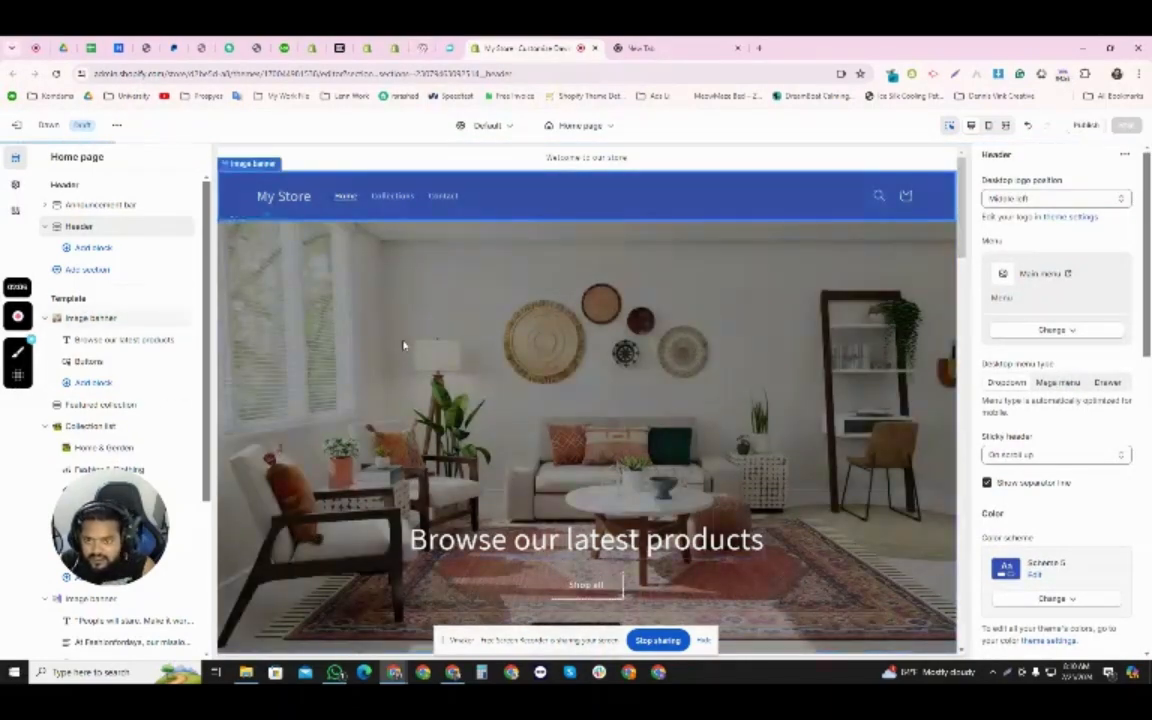
- Open the Dawn theme's storefront preview in a separate browser tab and switch to it
{"action": "left_click", "coordinate": [418, 336]}
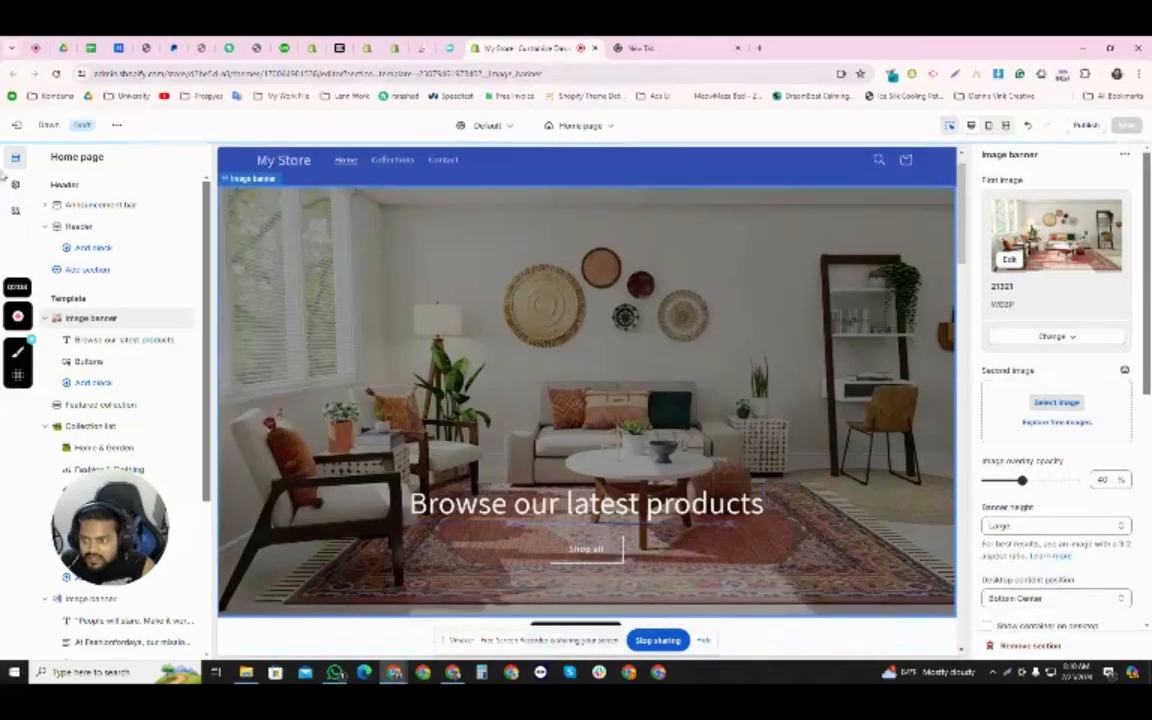
{"action": "left_click", "coordinate": [117, 127]}
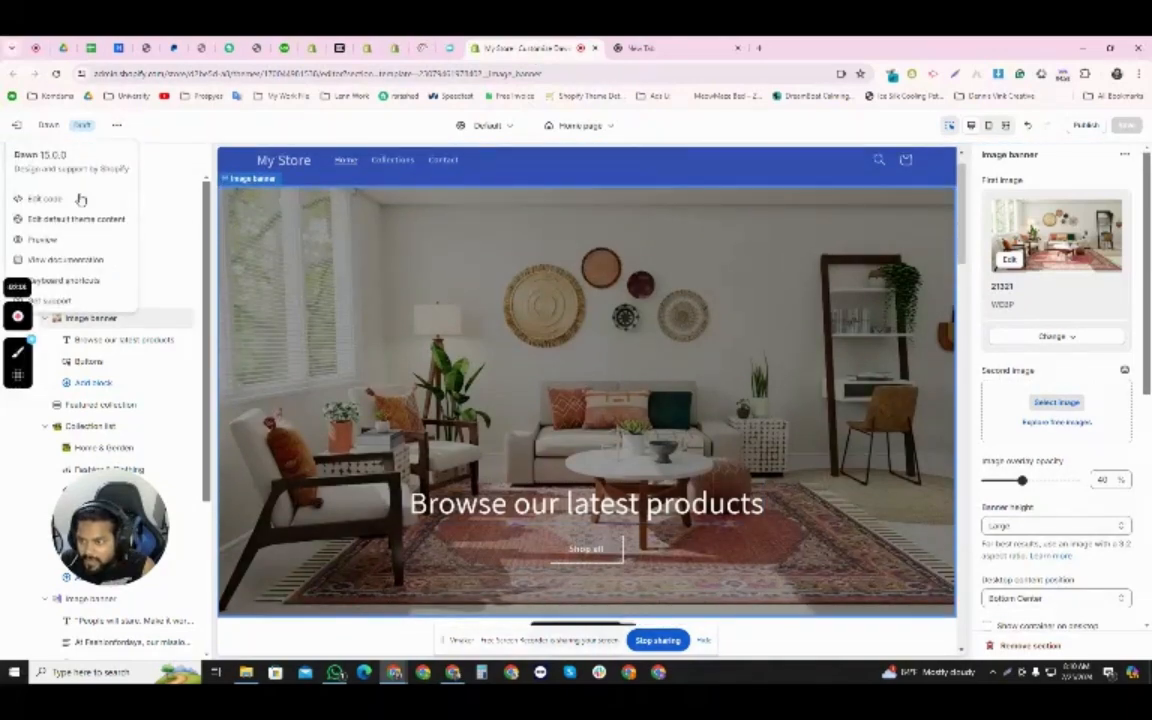
{"action": "left_click", "coordinate": [42, 239]}
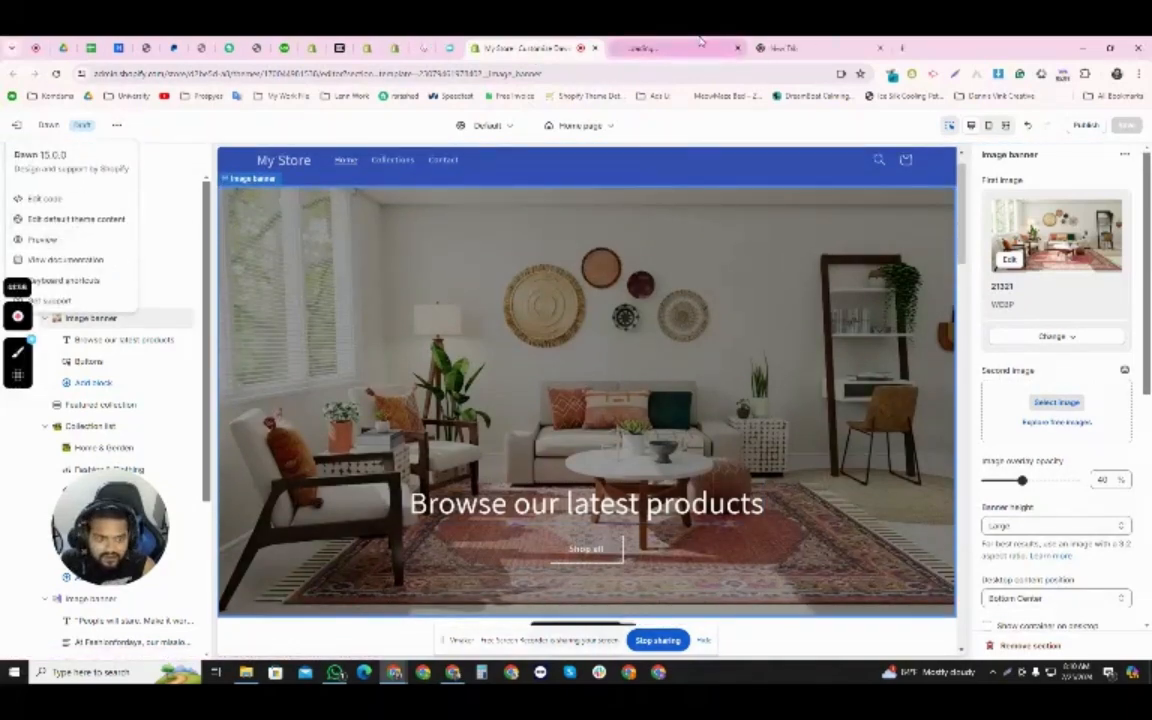
{"action": "left_click", "coordinate": [701, 41]}
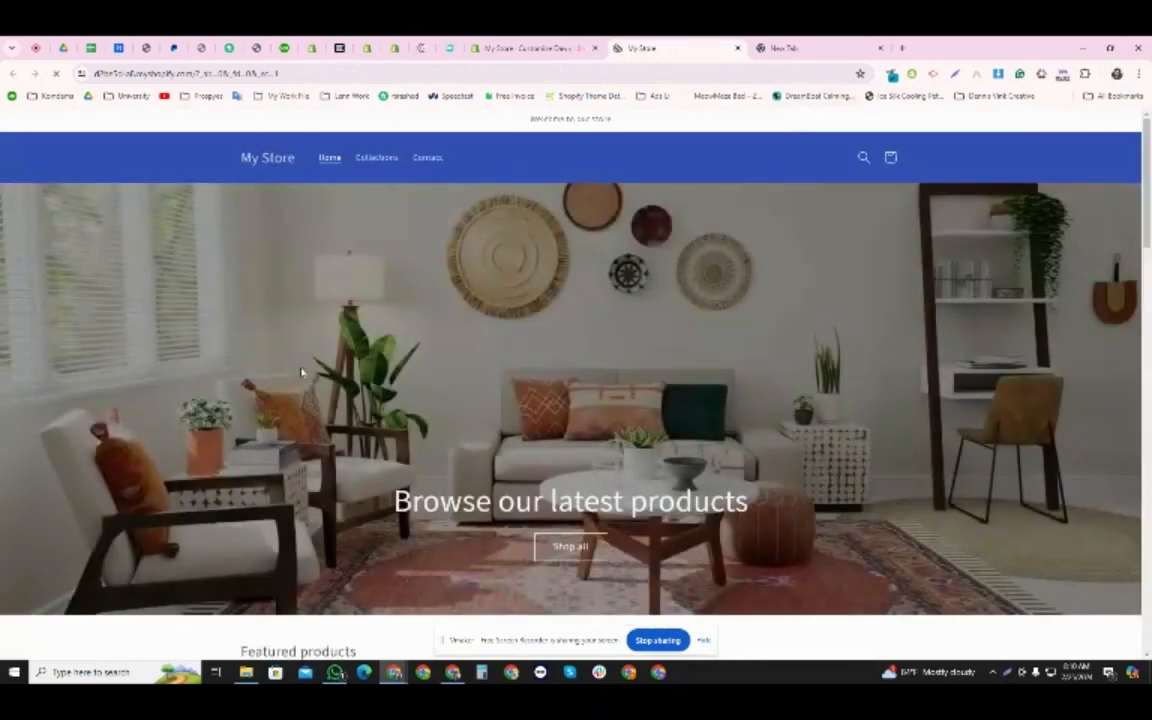
- Review the previewed home page from the header and banner through featured products, collections and fashion sections to the email signup
{"action": "scroll", "coordinate": [330, 390], "scroll_direction": "down", "scroll_amount": 3}
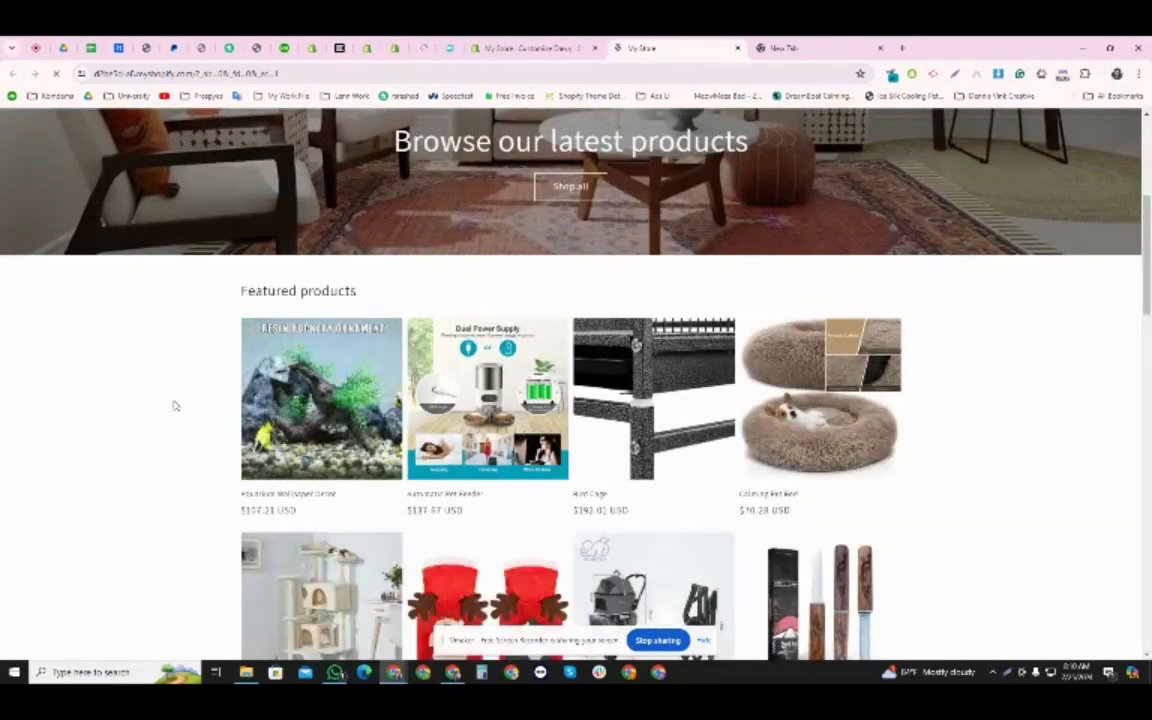
{"action": "scroll", "coordinate": [252, 419], "scroll_direction": "down", "scroll_amount": 5}
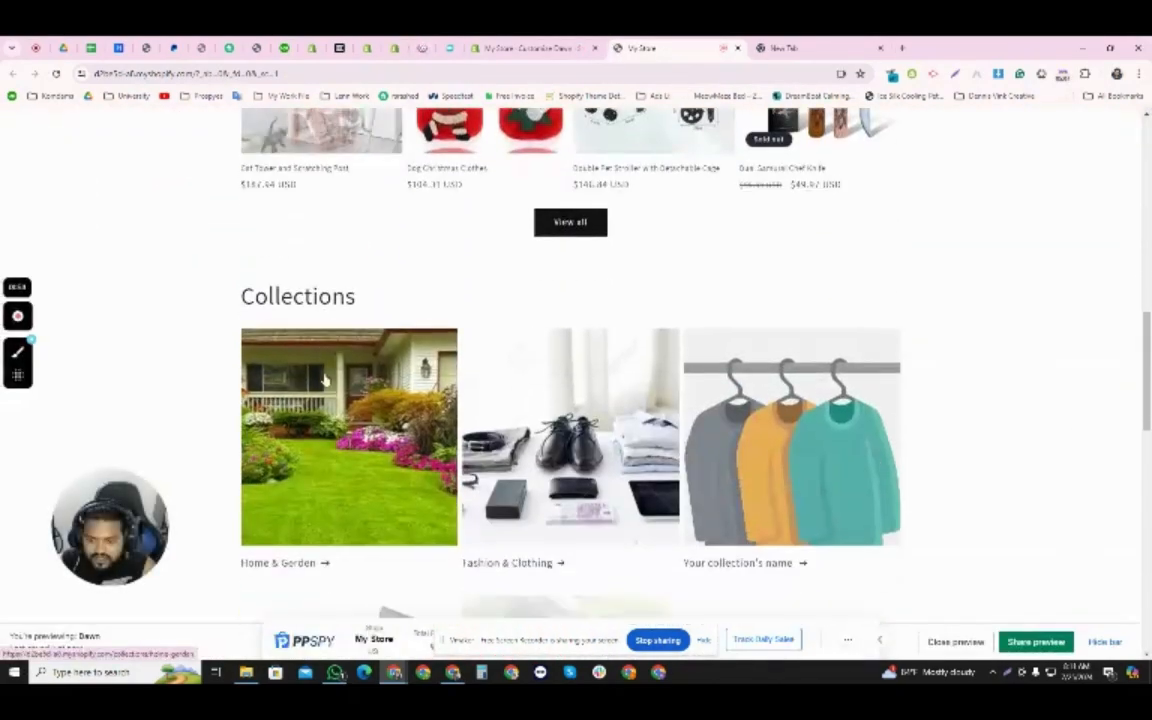
{"action": "scroll", "coordinate": [325, 378], "scroll_direction": "down", "scroll_amount": 2}
{"action": "scroll", "coordinate": [607, 360], "scroll_direction": "down", "scroll_amount": 6}
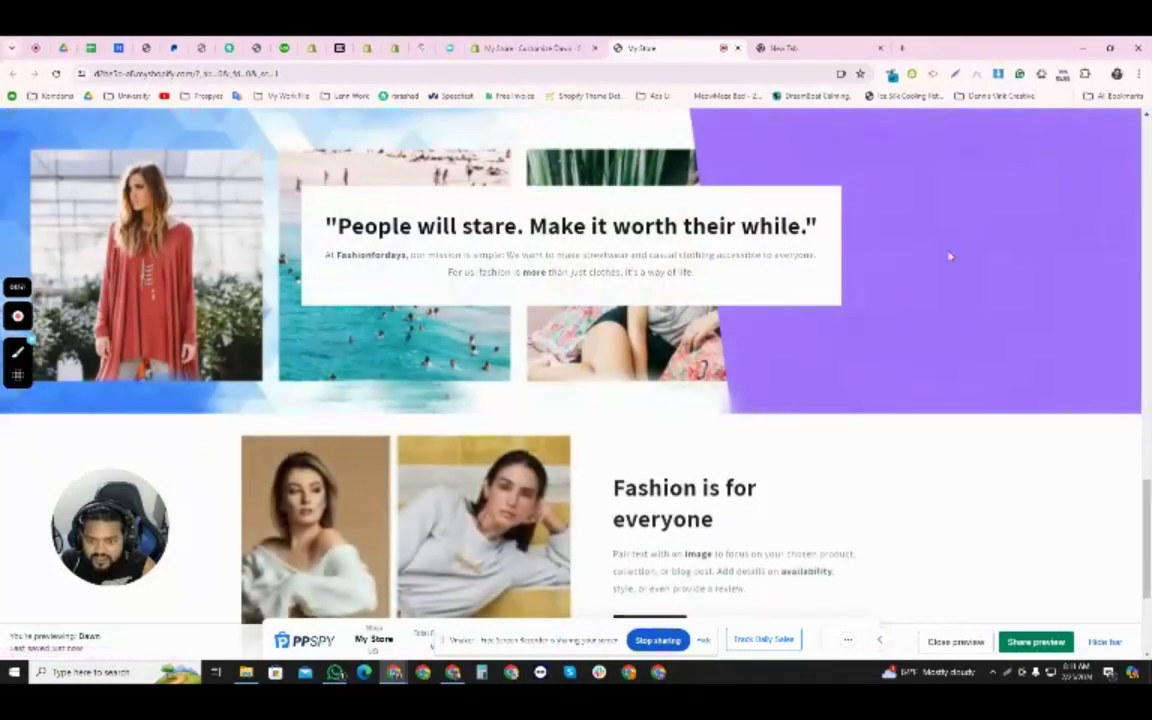
{"action": "scroll", "coordinate": [650, 352], "scroll_direction": "up", "scroll_amount": 1}
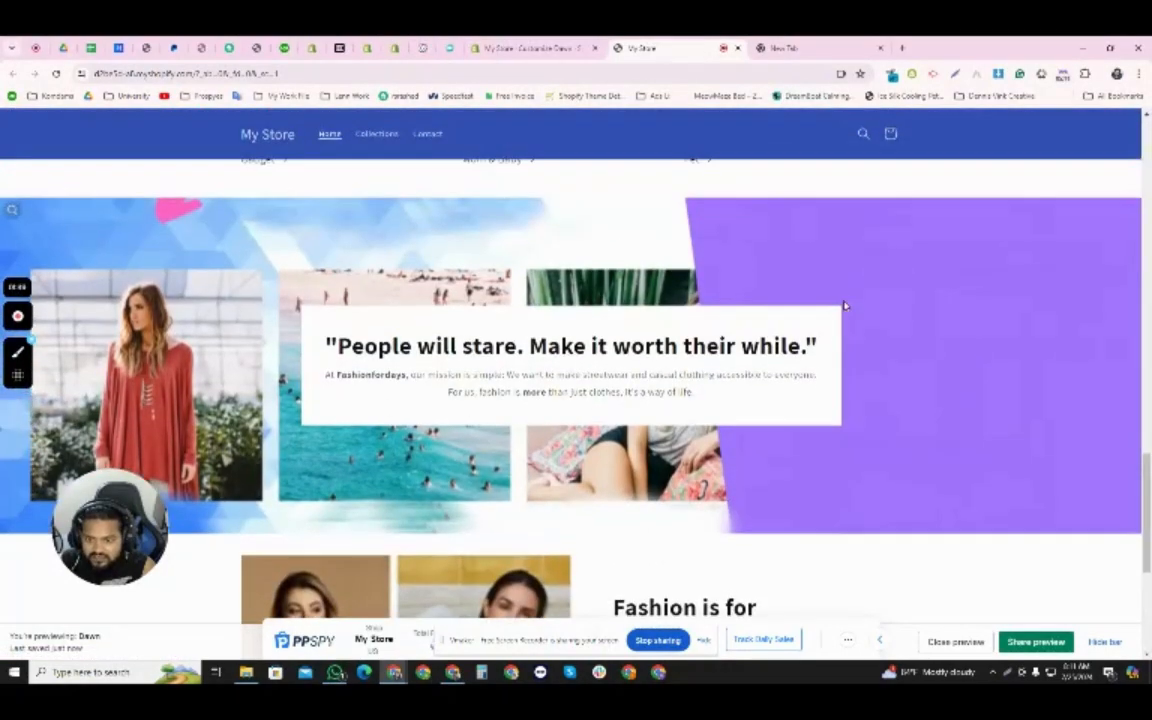
{"action": "left_click_drag", "start_coordinate": [325, 347], "coordinate": [318, 313]}
{"action": "scroll", "coordinate": [462, 412], "scroll_direction": "down", "scroll_amount": 4}
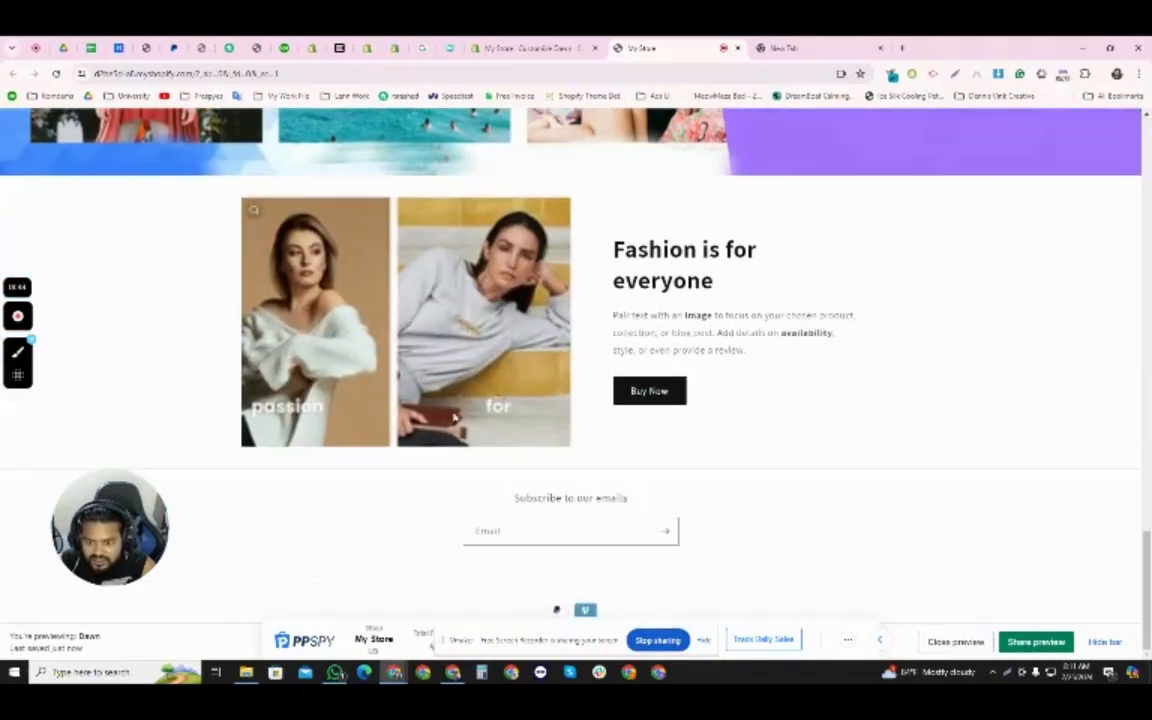
{"action": "scroll", "coordinate": [462, 412], "scroll_direction": "up", "scroll_amount": 10}
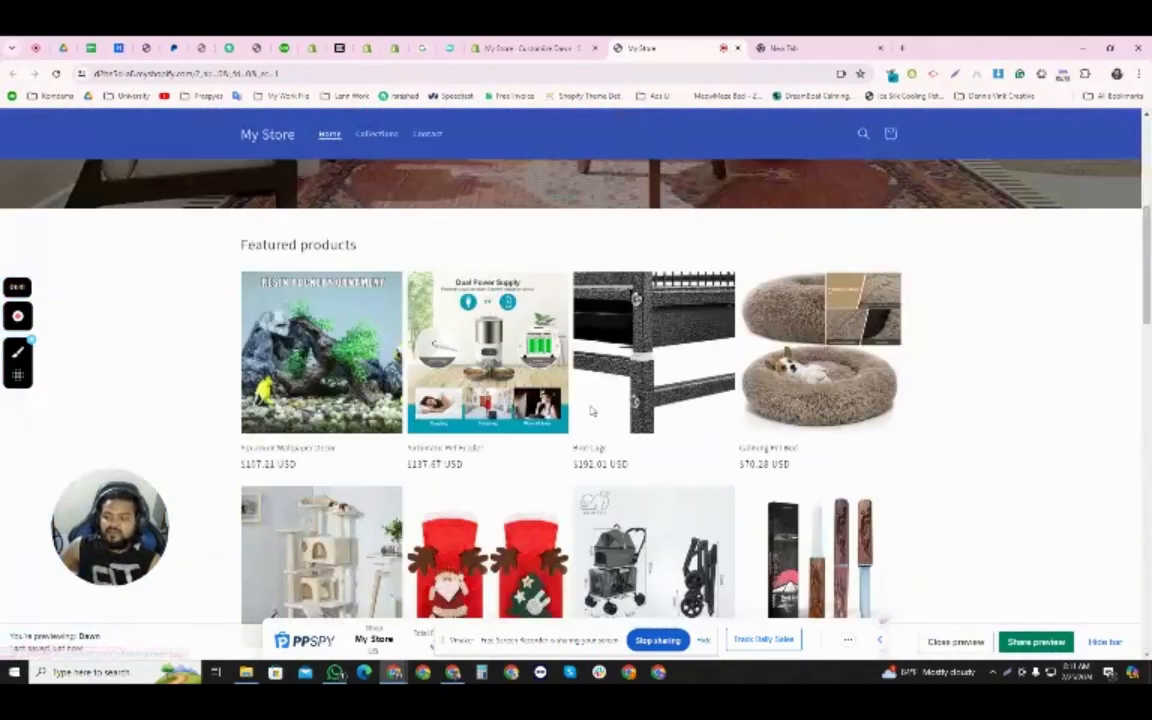
{"action": "scroll", "coordinate": [590, 410], "scroll_direction": "up", "scroll_amount": 5}
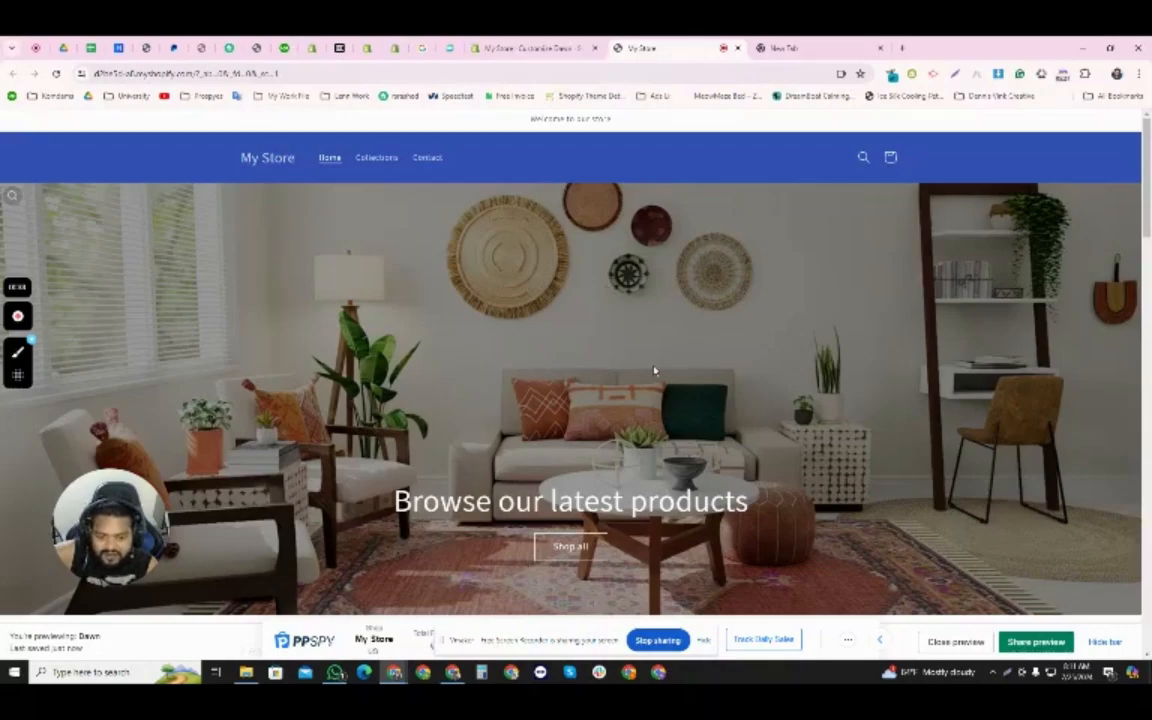
{"action": "scroll", "coordinate": [564, 368], "scroll_direction": "down", "scroll_amount": 15}
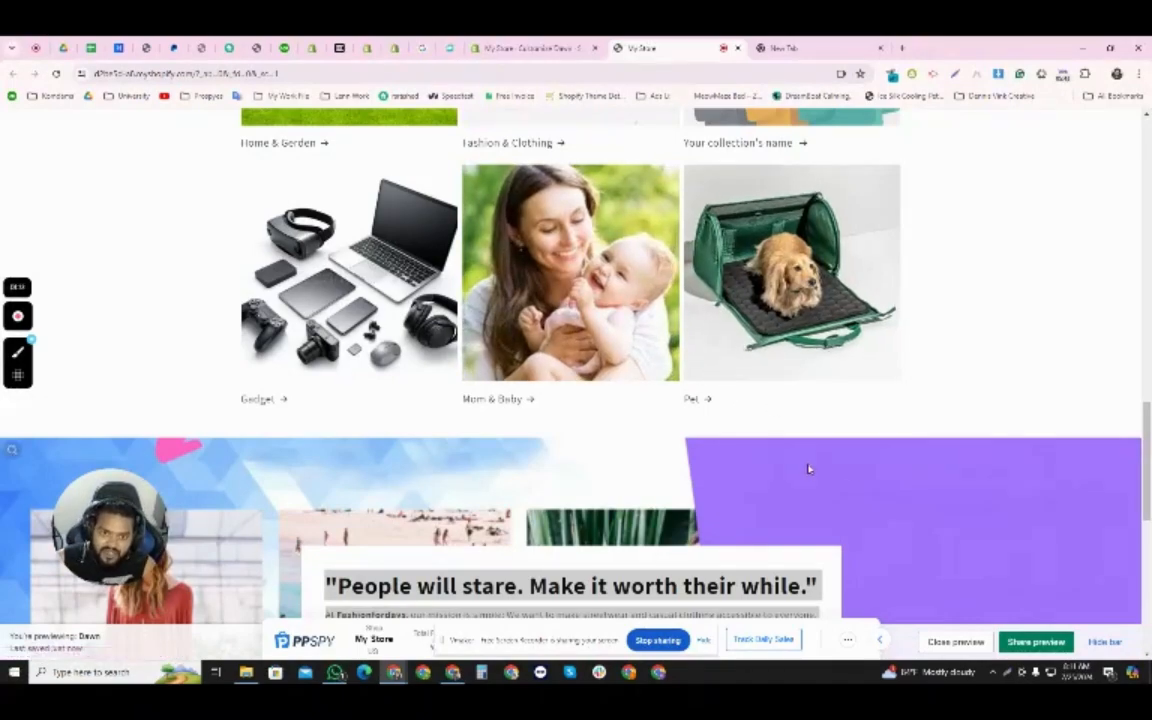
{"action": "scroll", "coordinate": [776, 479], "scroll_direction": "up", "scroll_amount": 10}
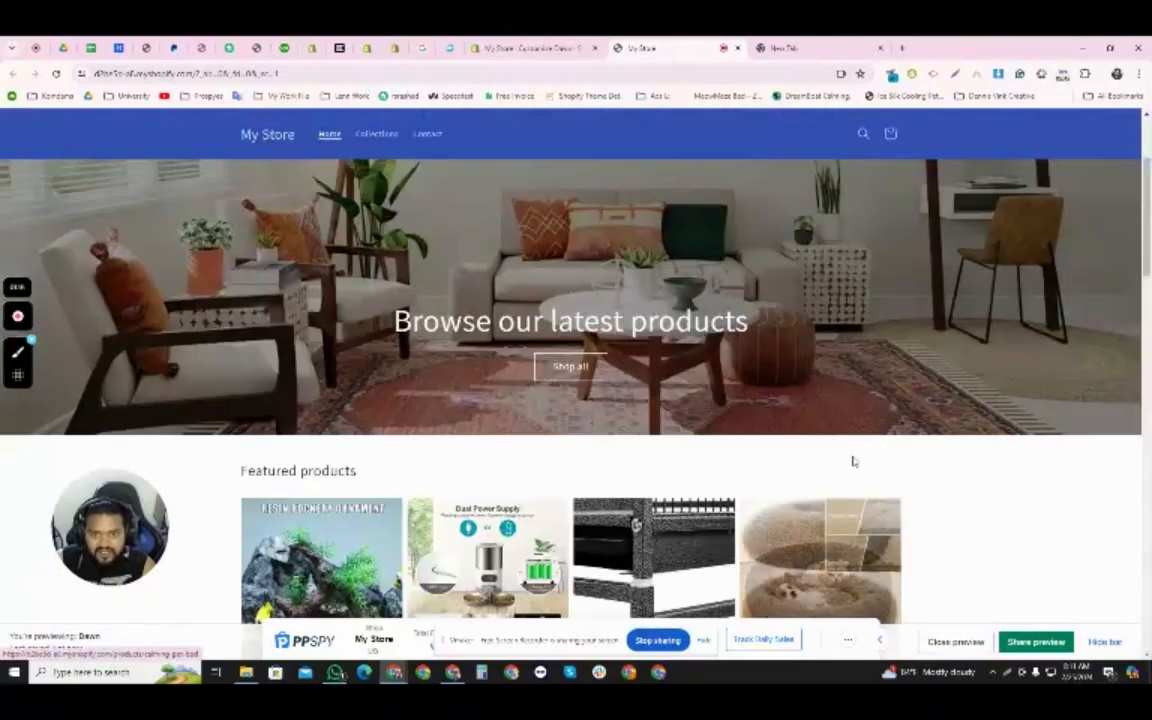